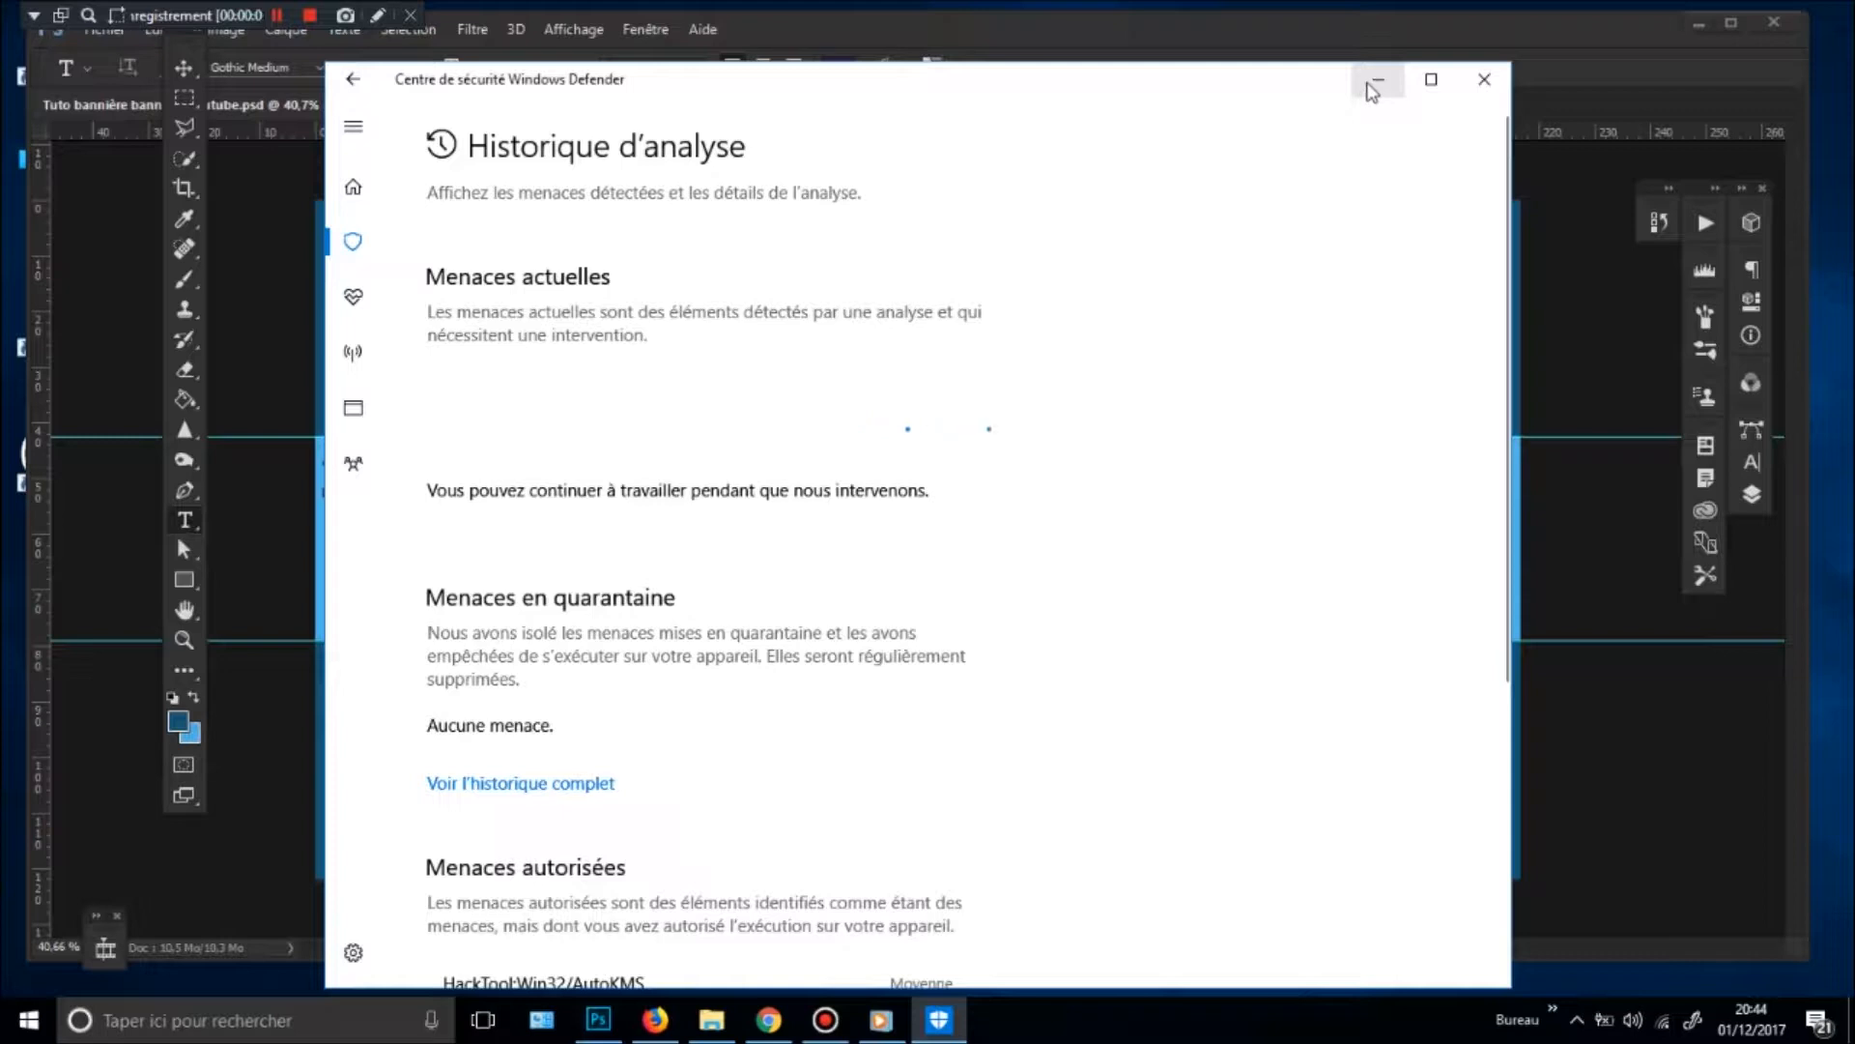
- Point out the banner template's size labels: 2560 X 1440 for the full canvas, 2560 X 423 for the central band, and 6MO
click(1371, 85)
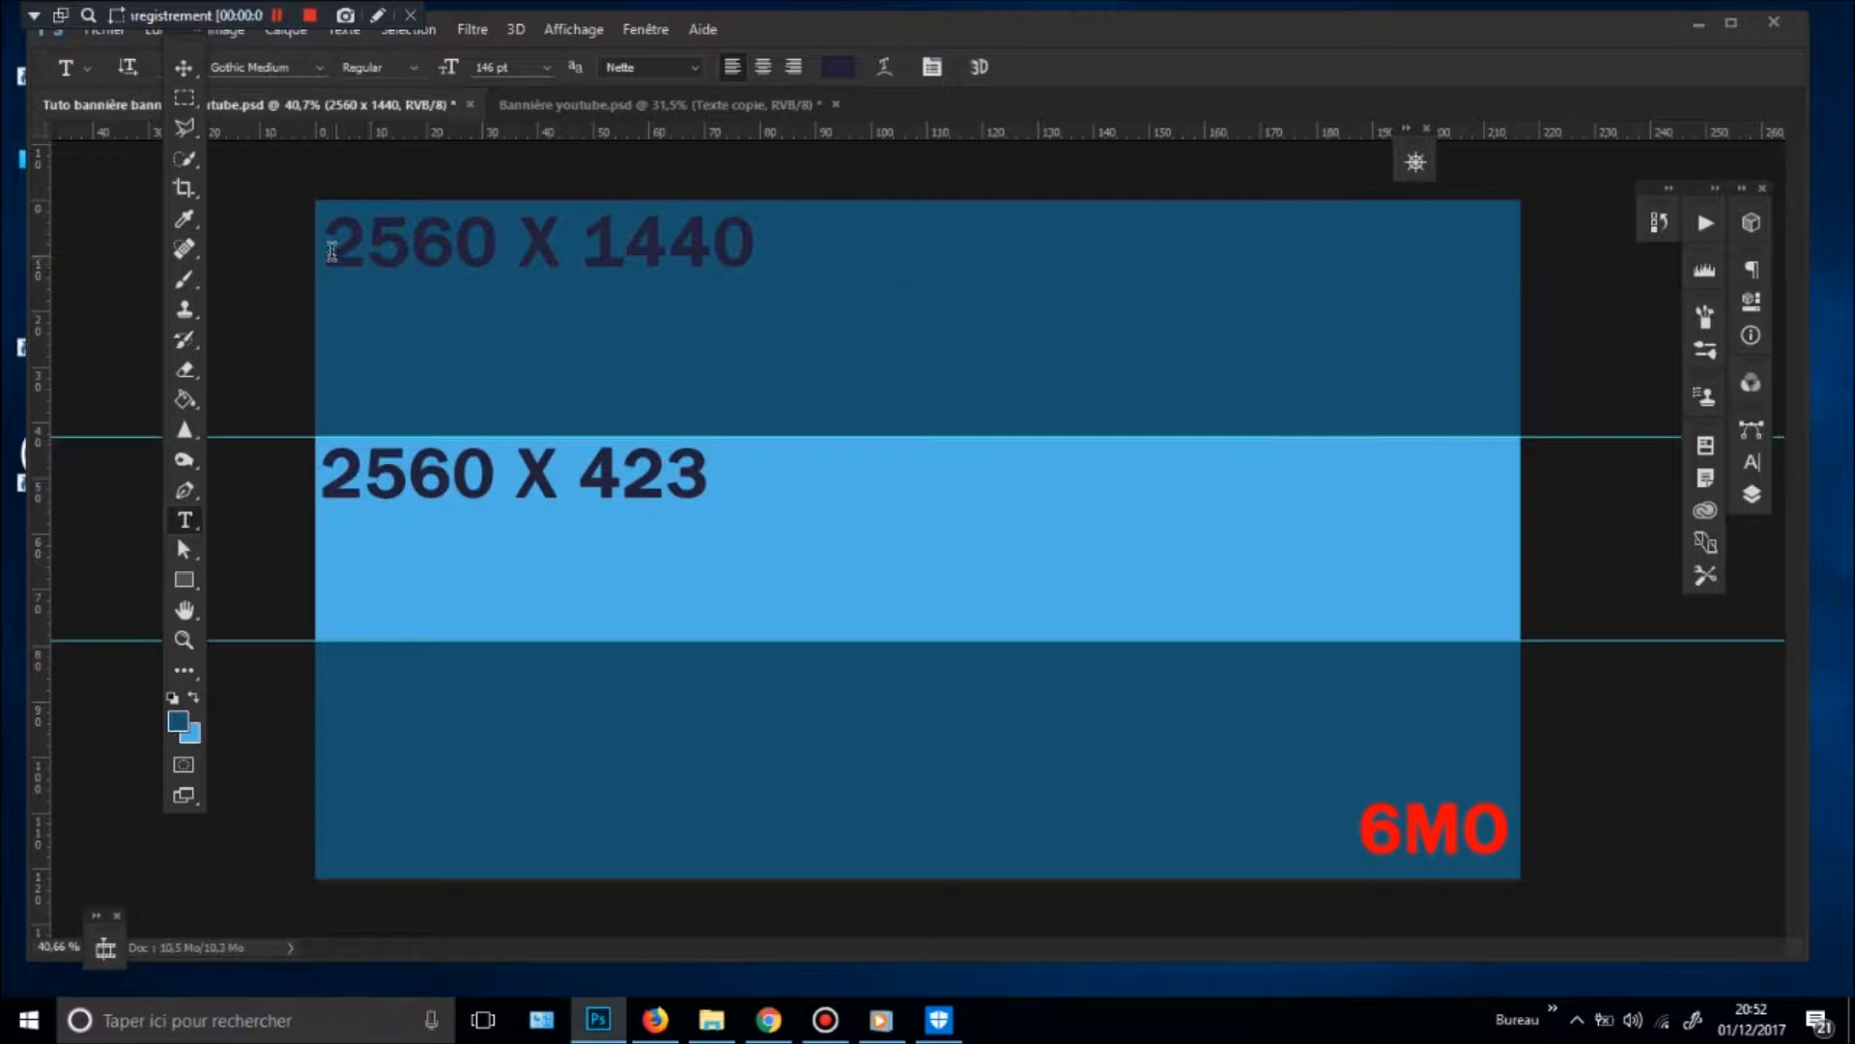
drag(336, 241, 779, 244)
click(747, 243)
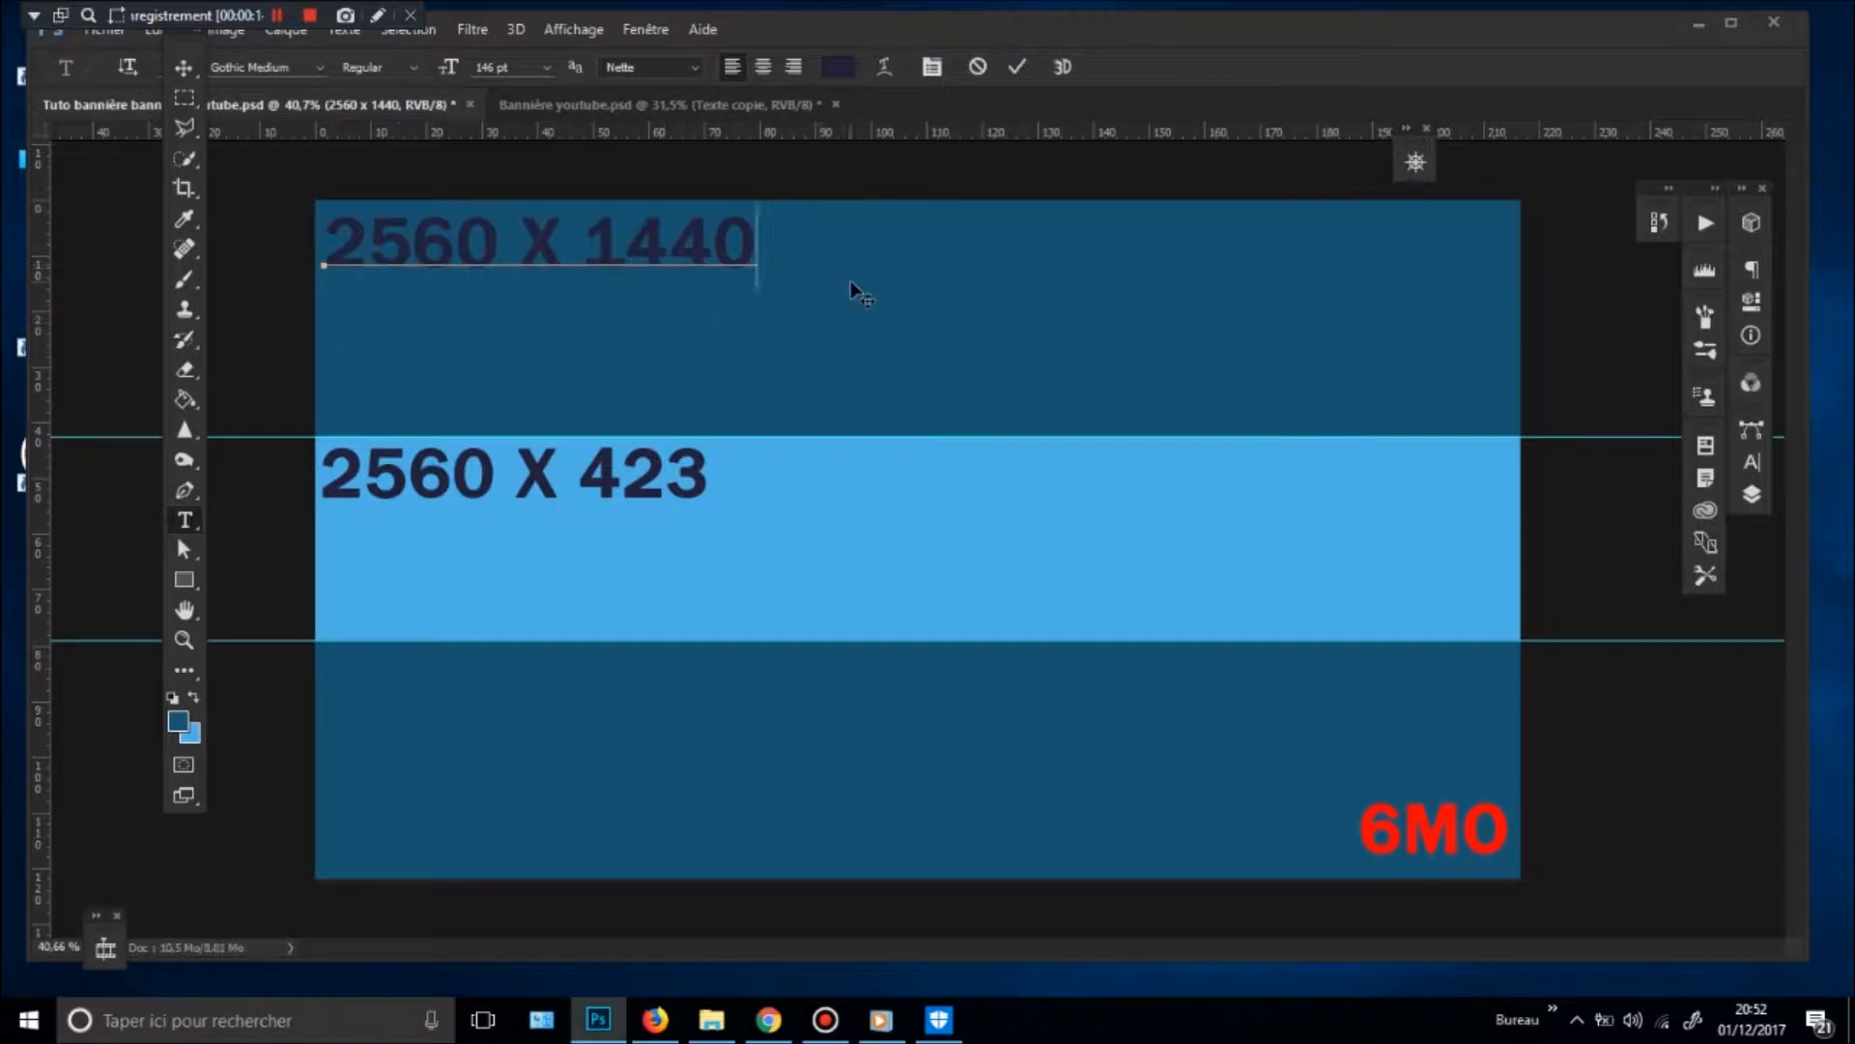
click(1018, 67)
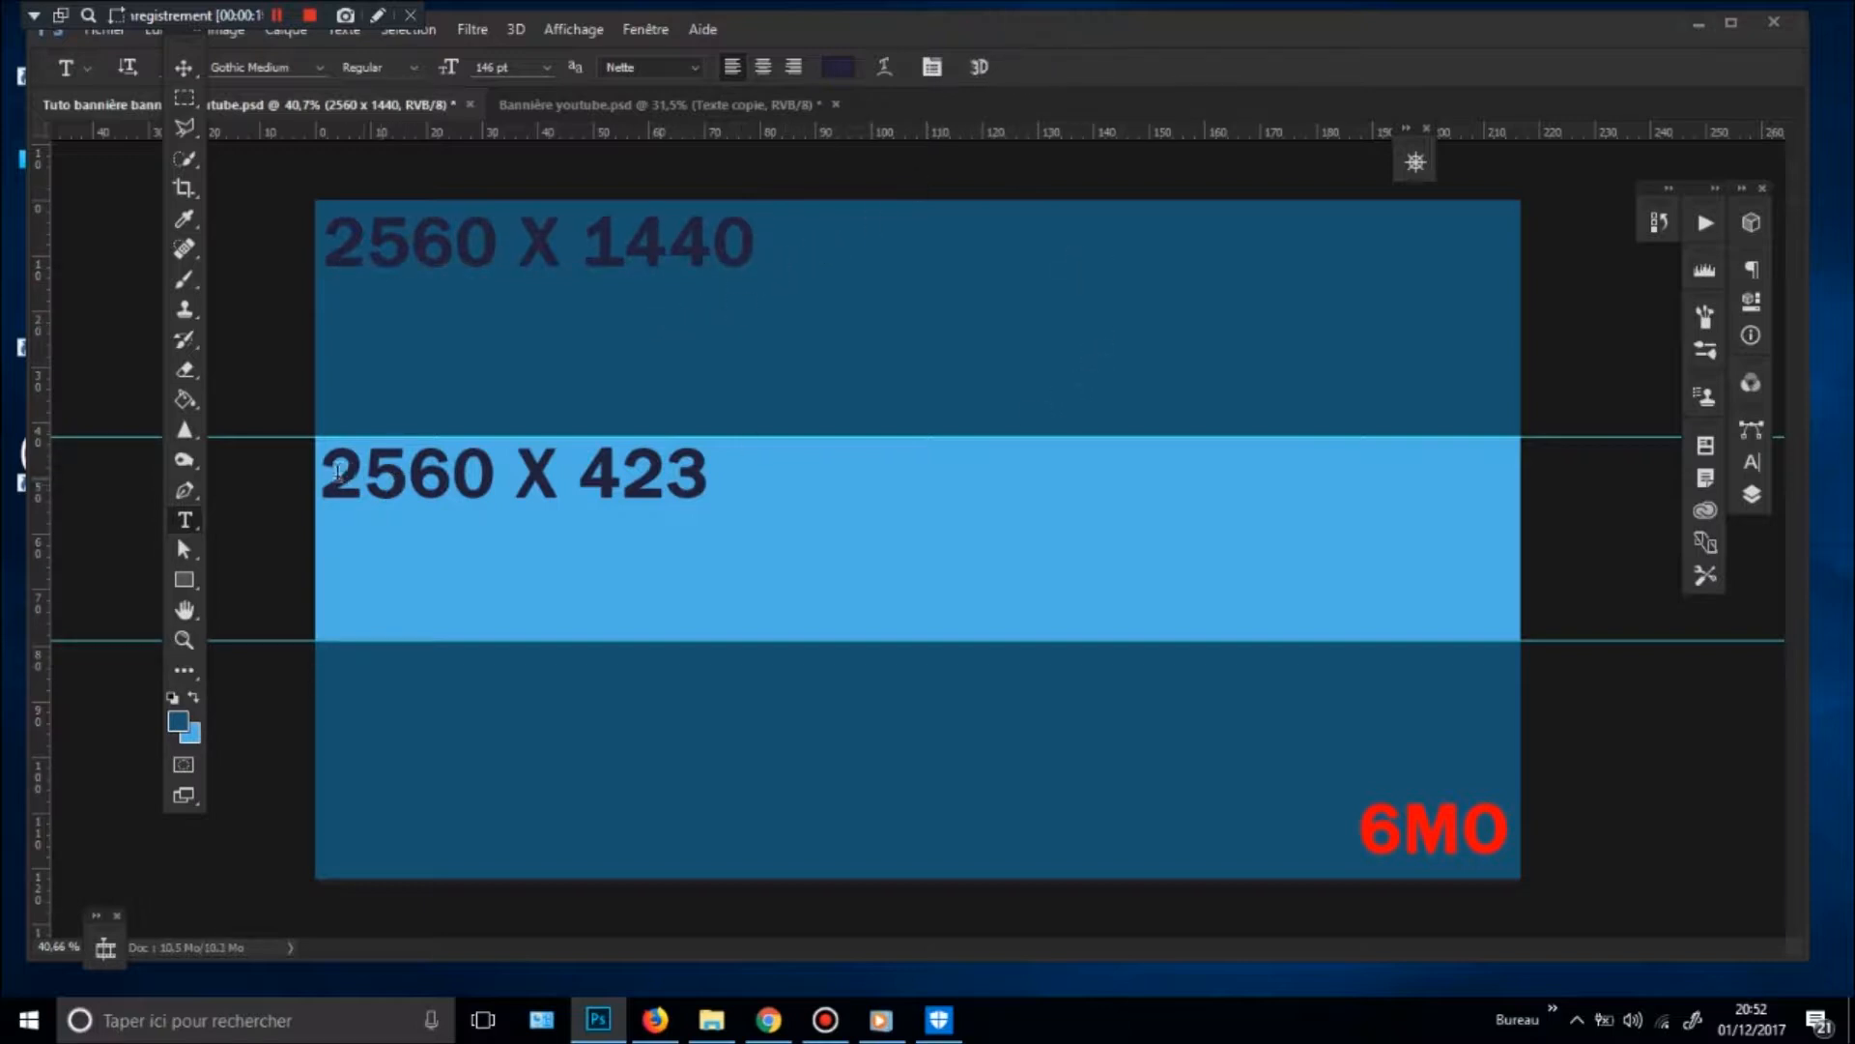
drag(321, 473, 744, 498)
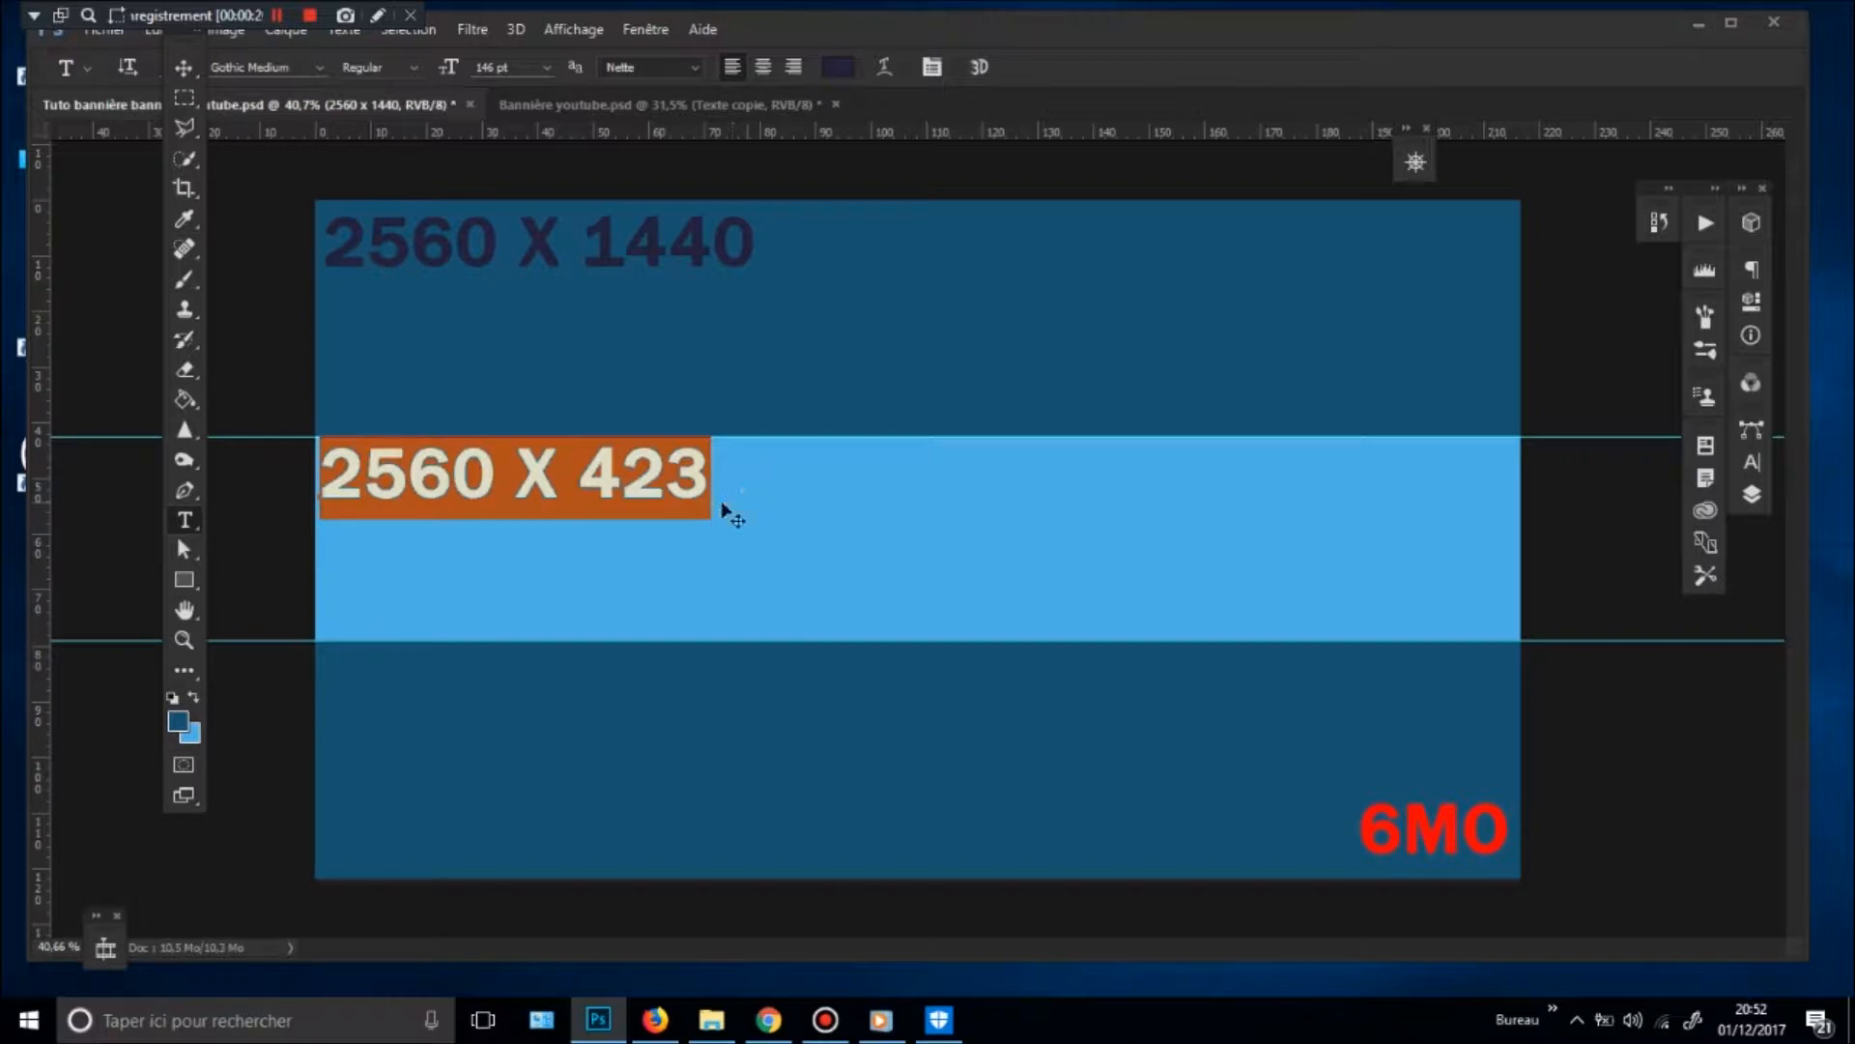
click(375, 494)
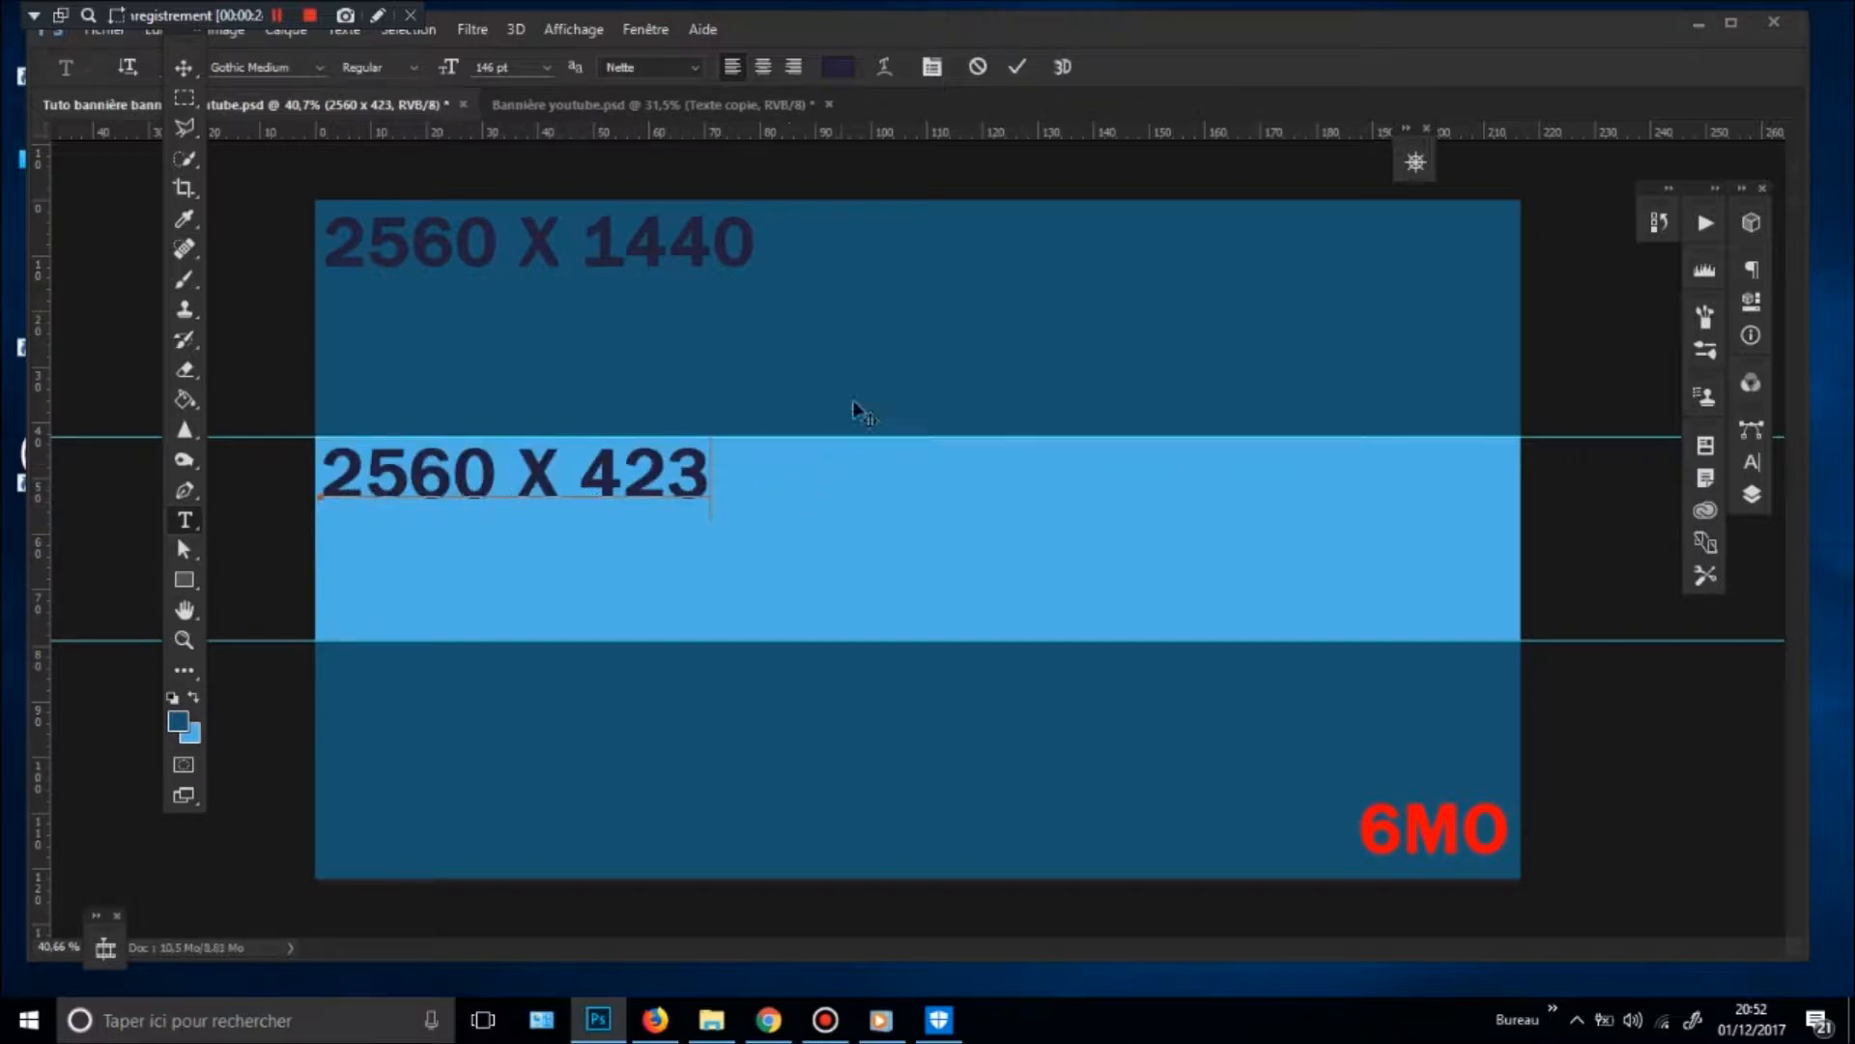
click(1018, 67)
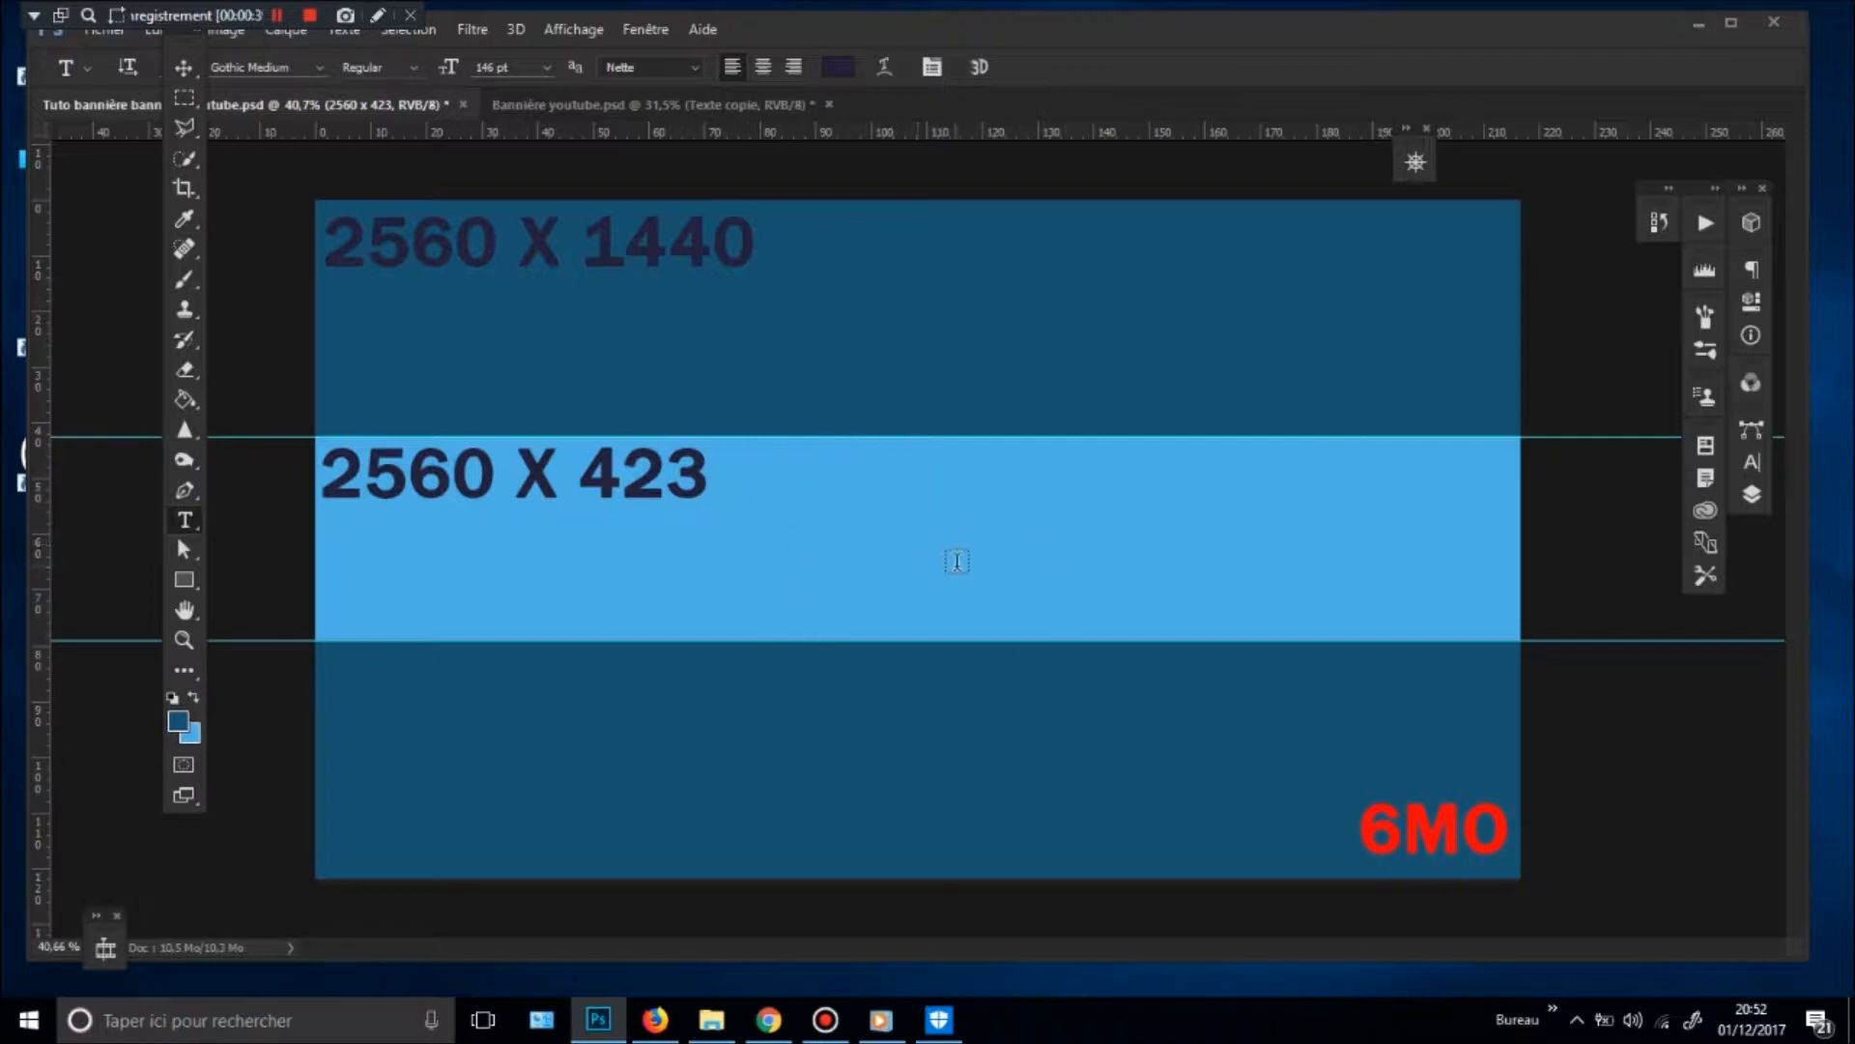
double_click(1420, 822)
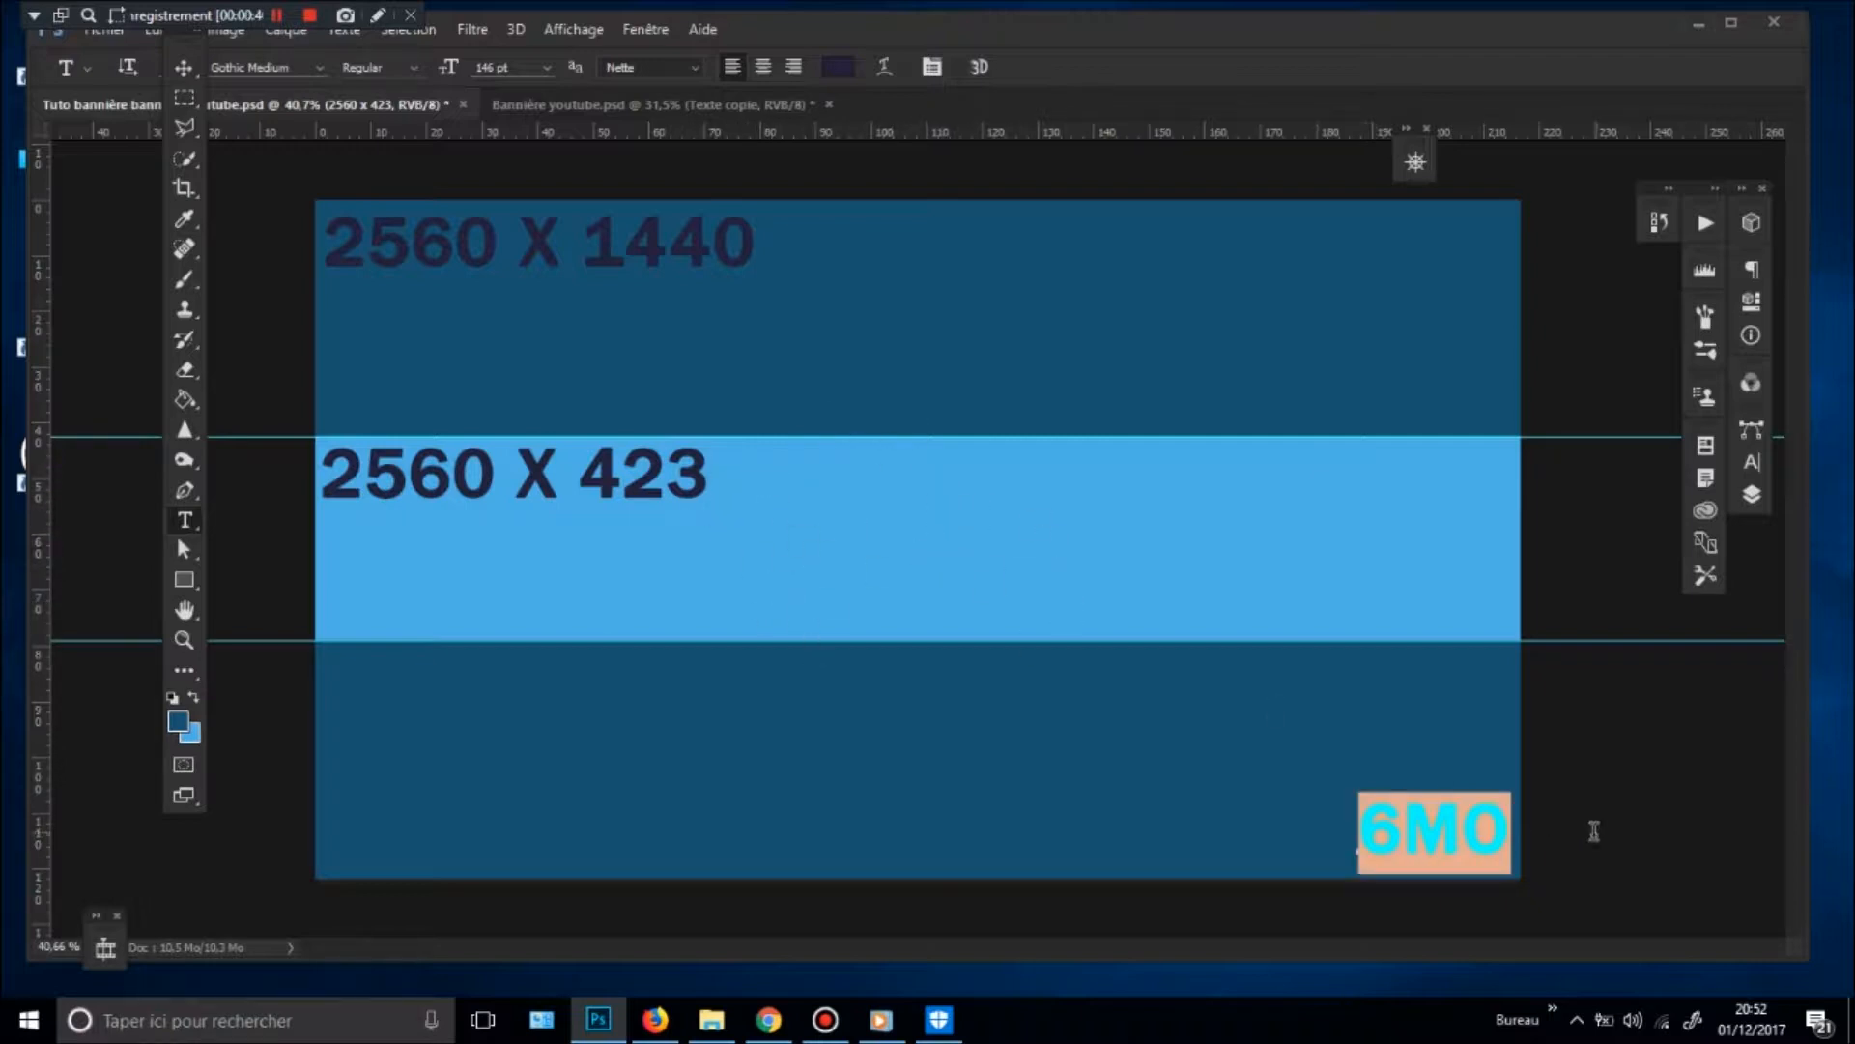
click(1420, 822)
click(1018, 67)
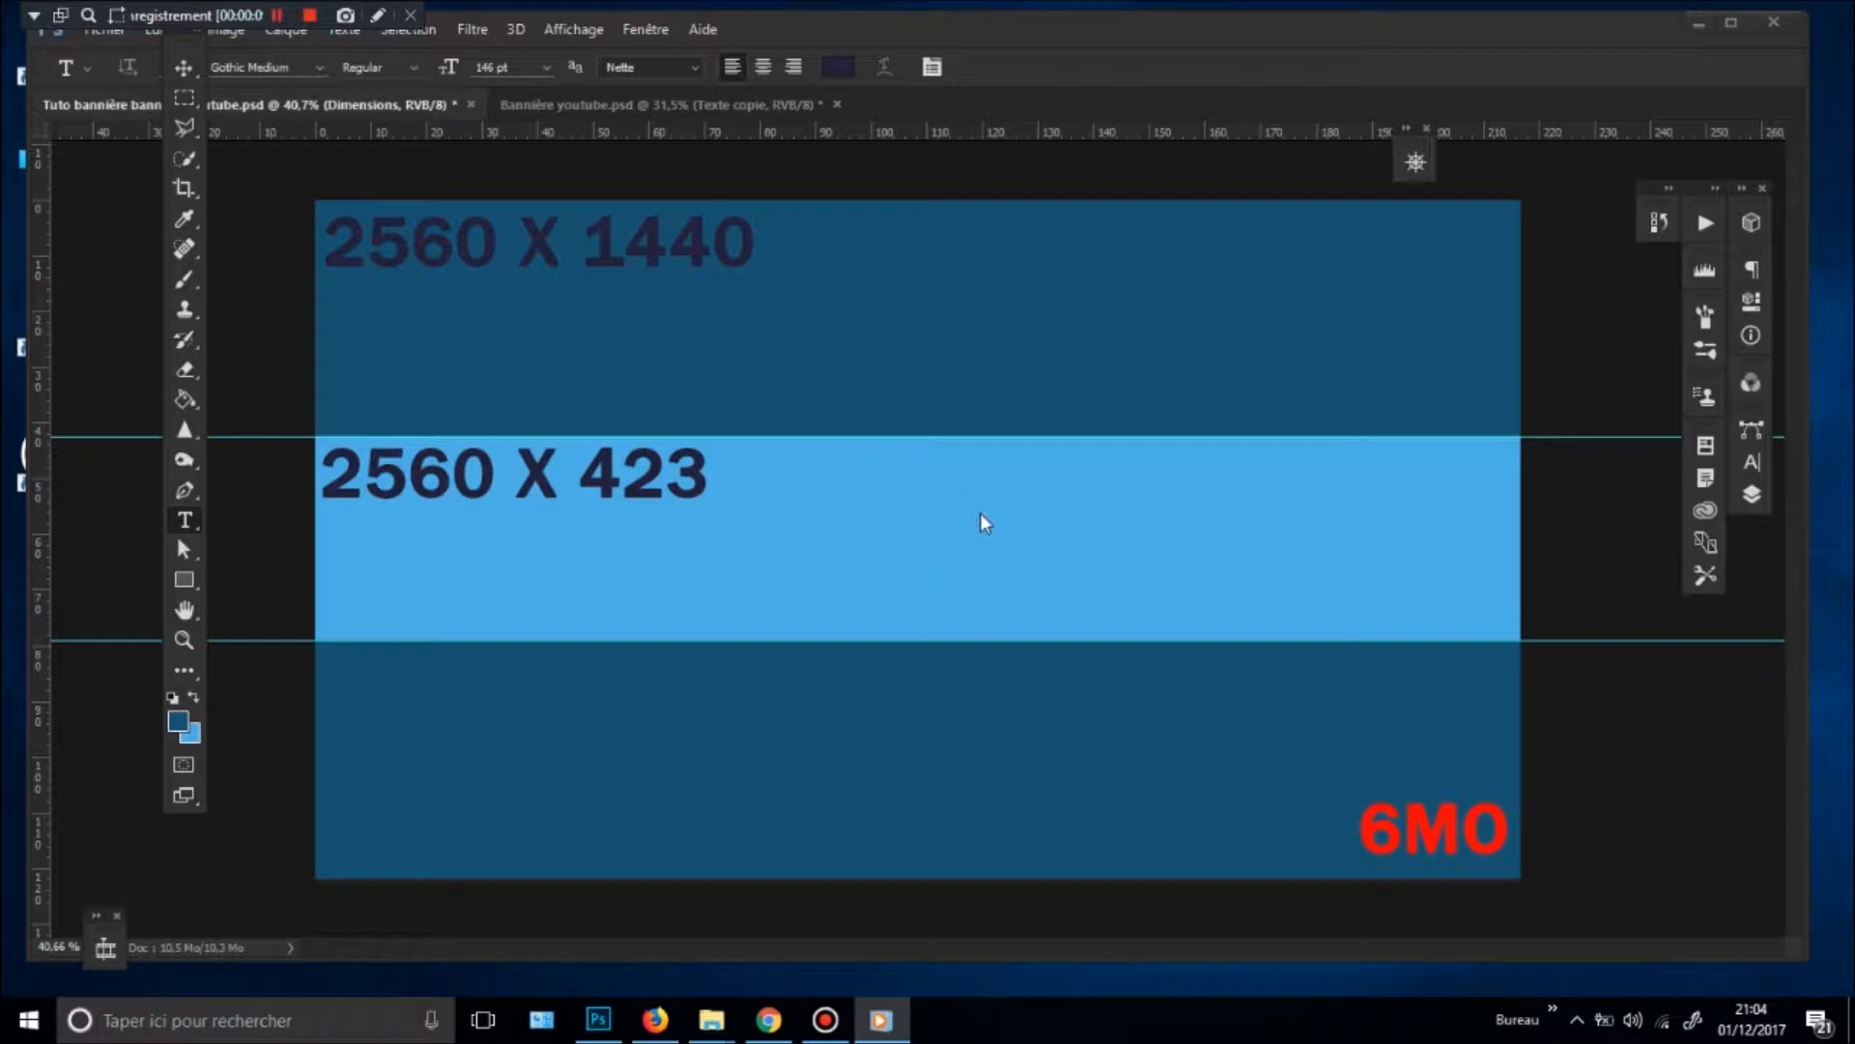
- Hide the Dimensions layer group and bring up the Les images folder window beside the canvas
click(1753, 497)
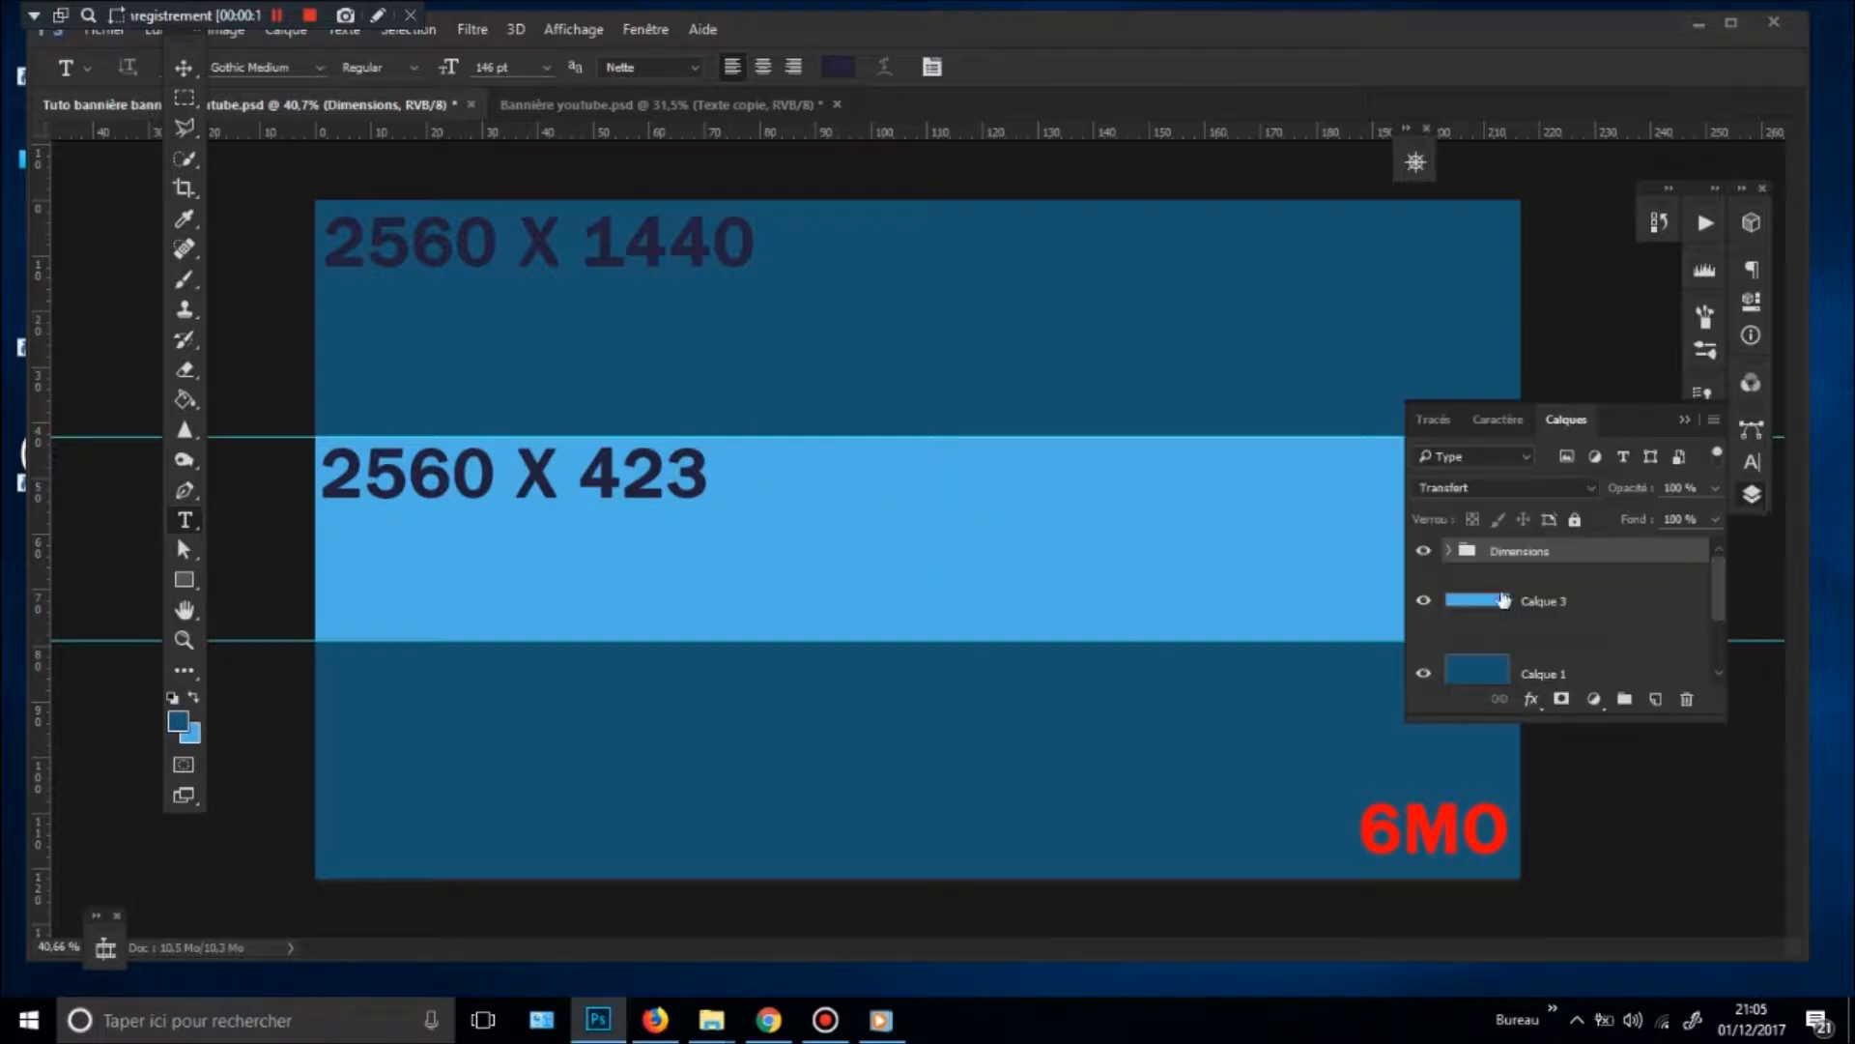
click(1424, 550)
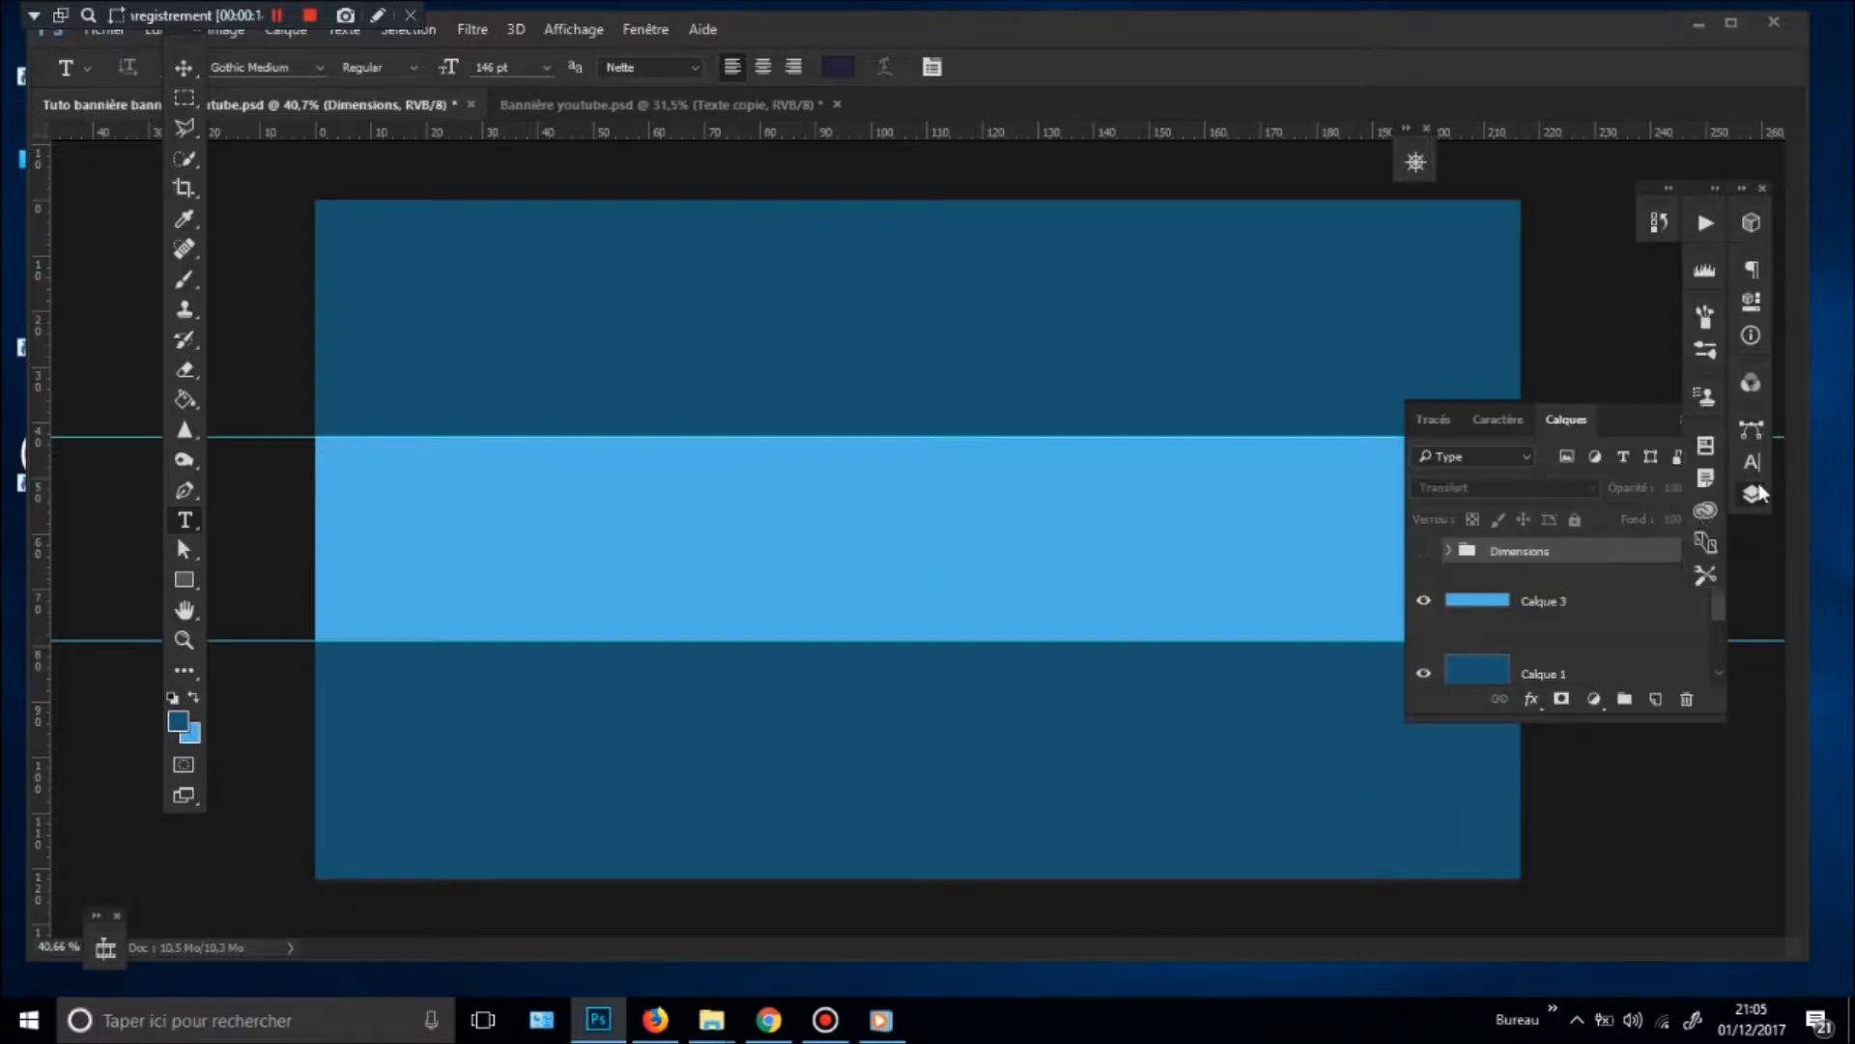
mouse_move(723, 1029)
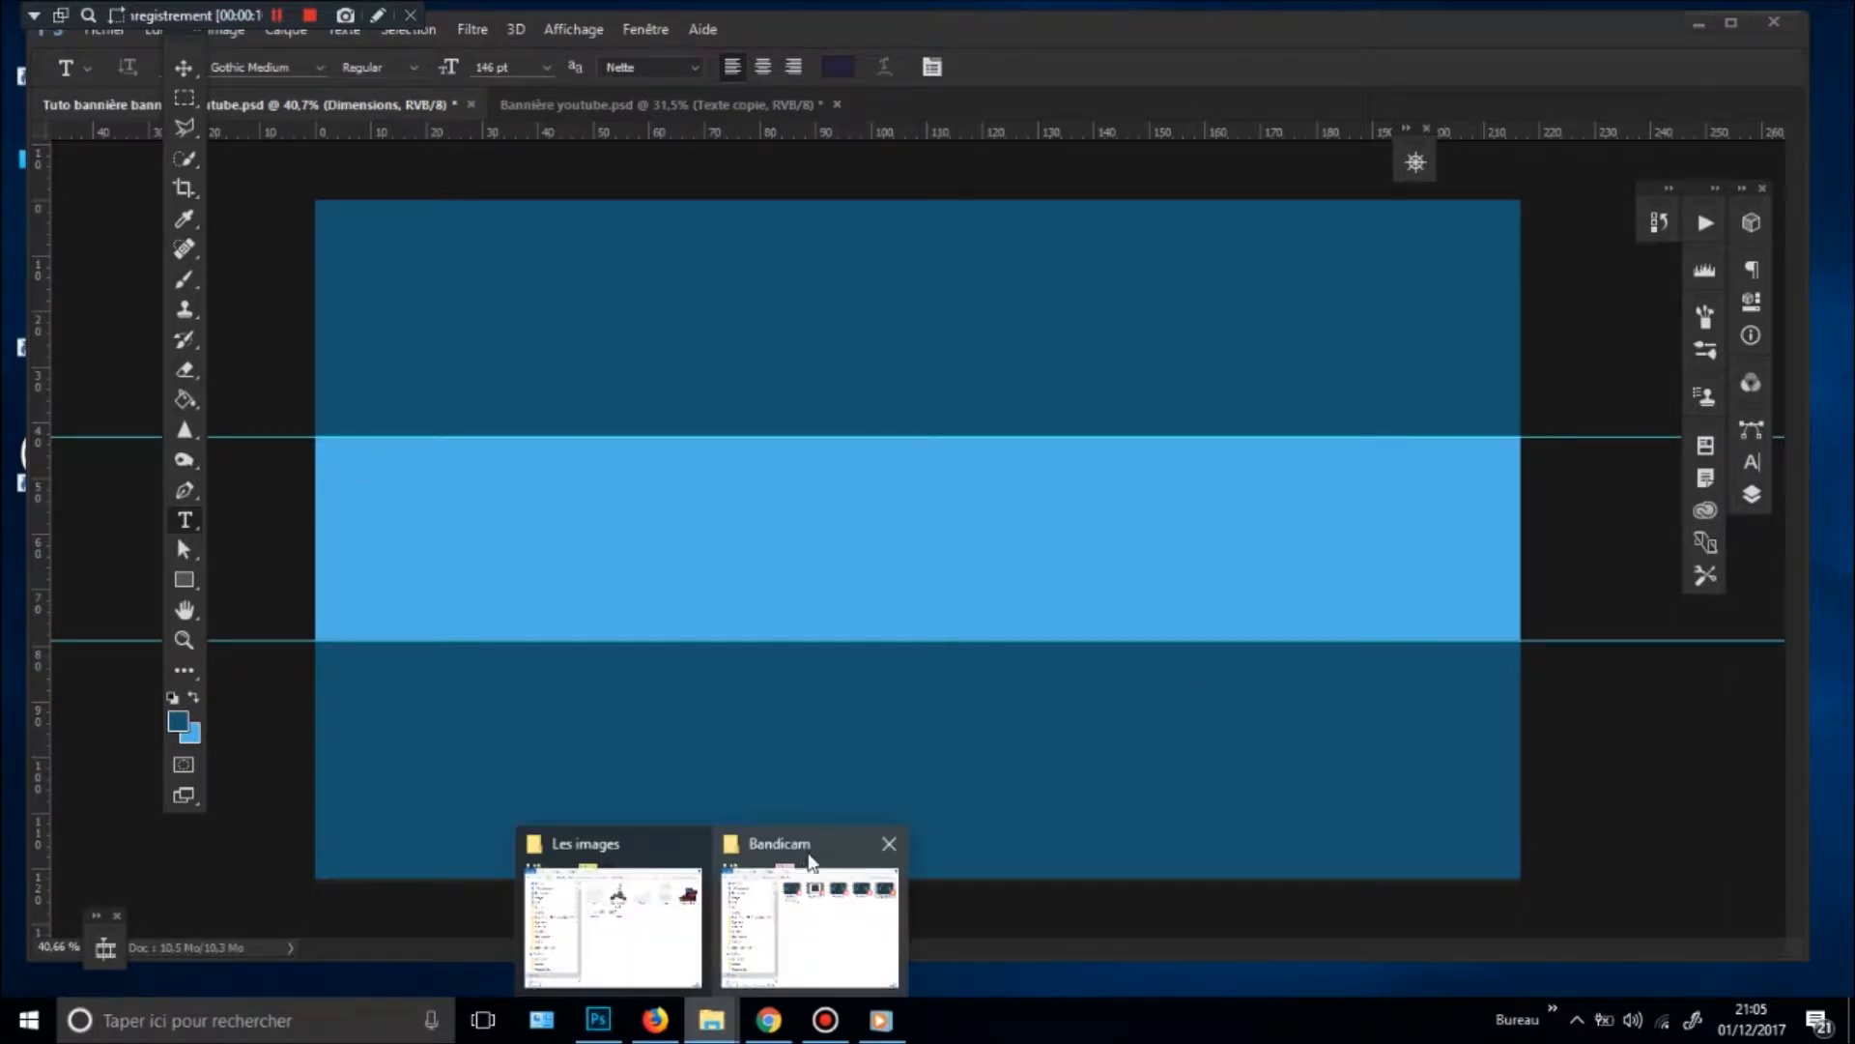
click(610, 913)
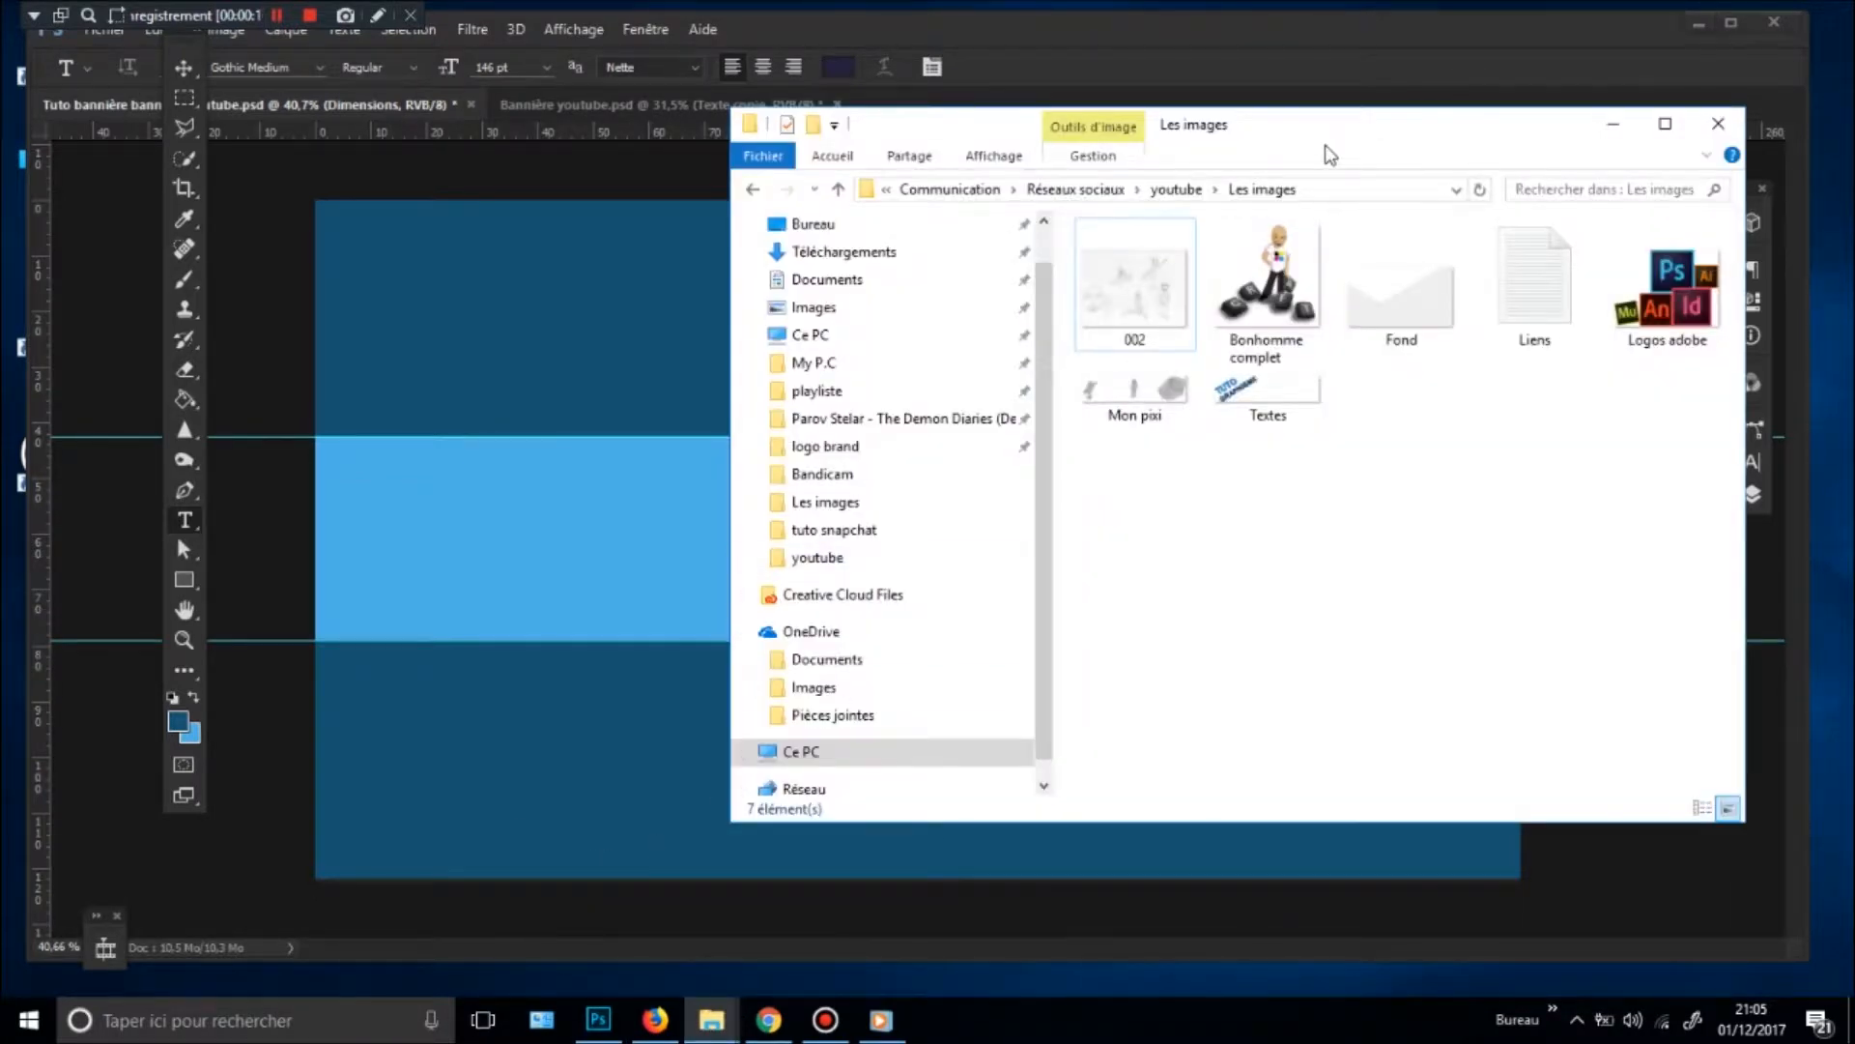
drag(1355, 135, 1416, 143)
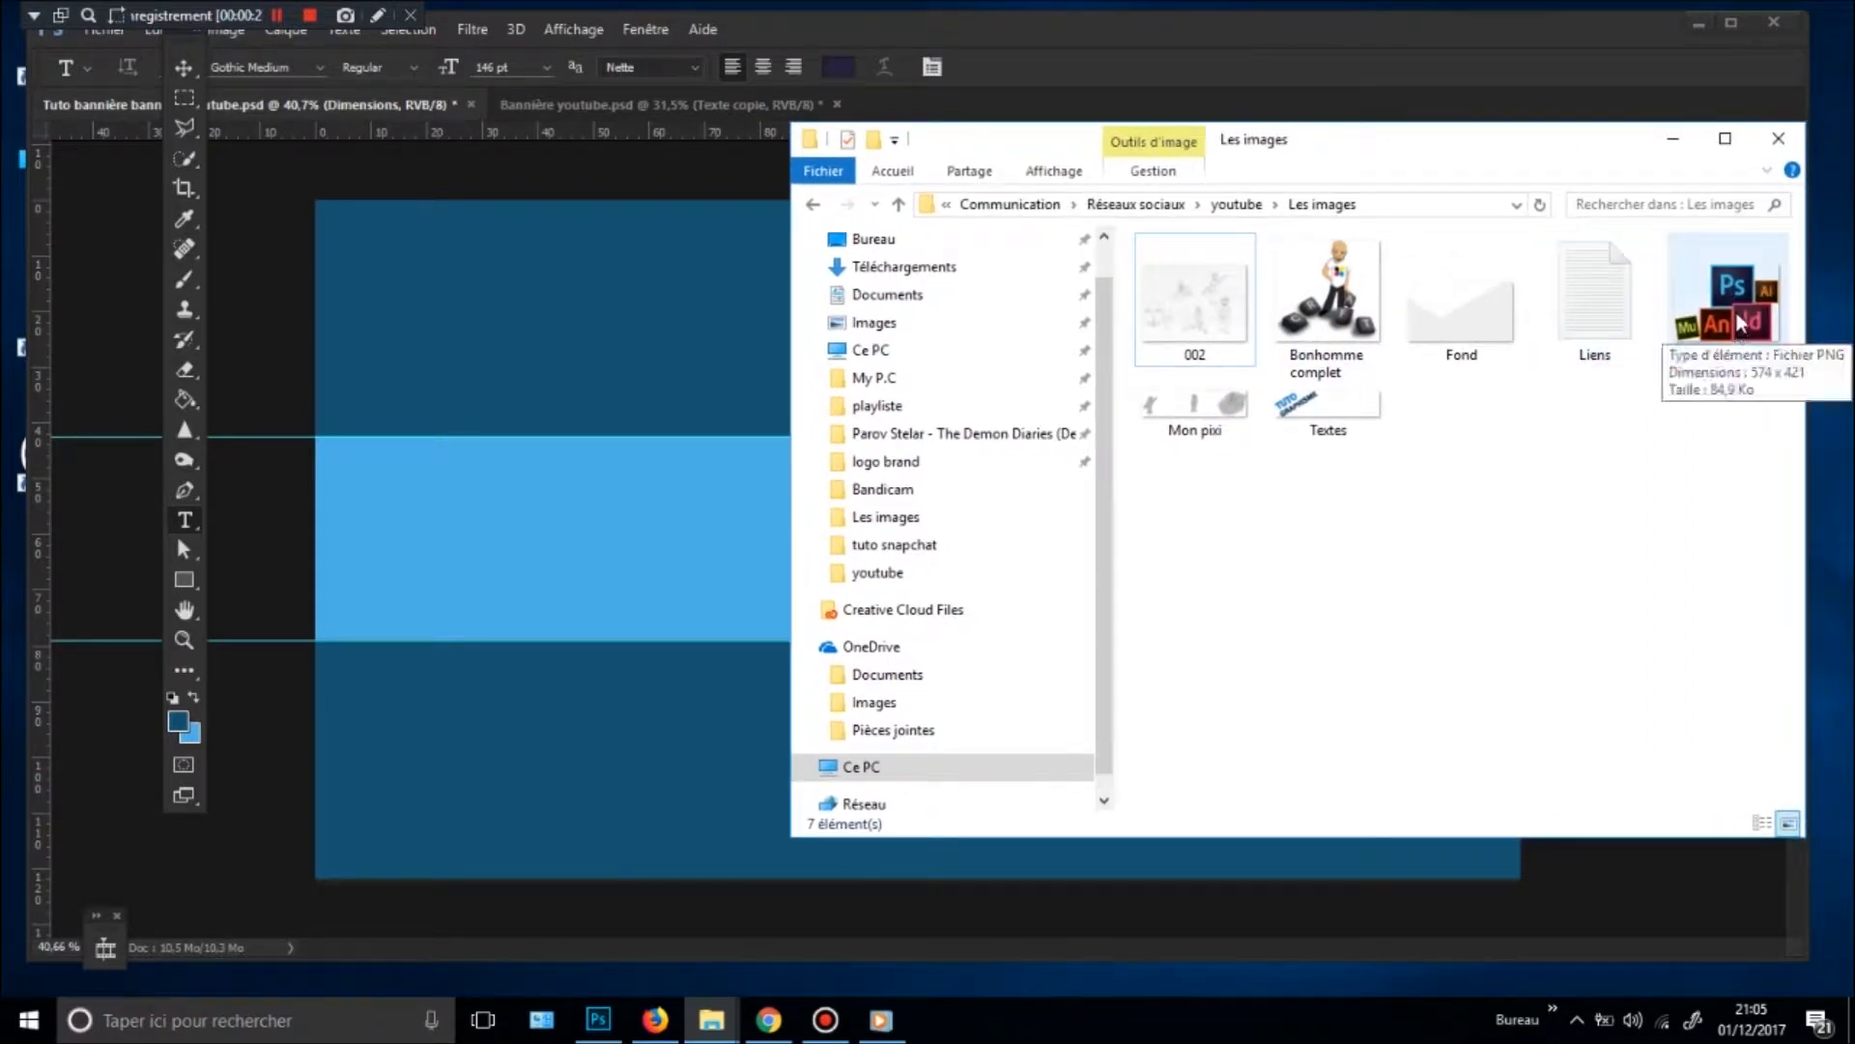
drag(1493, 143, 1577, 107)
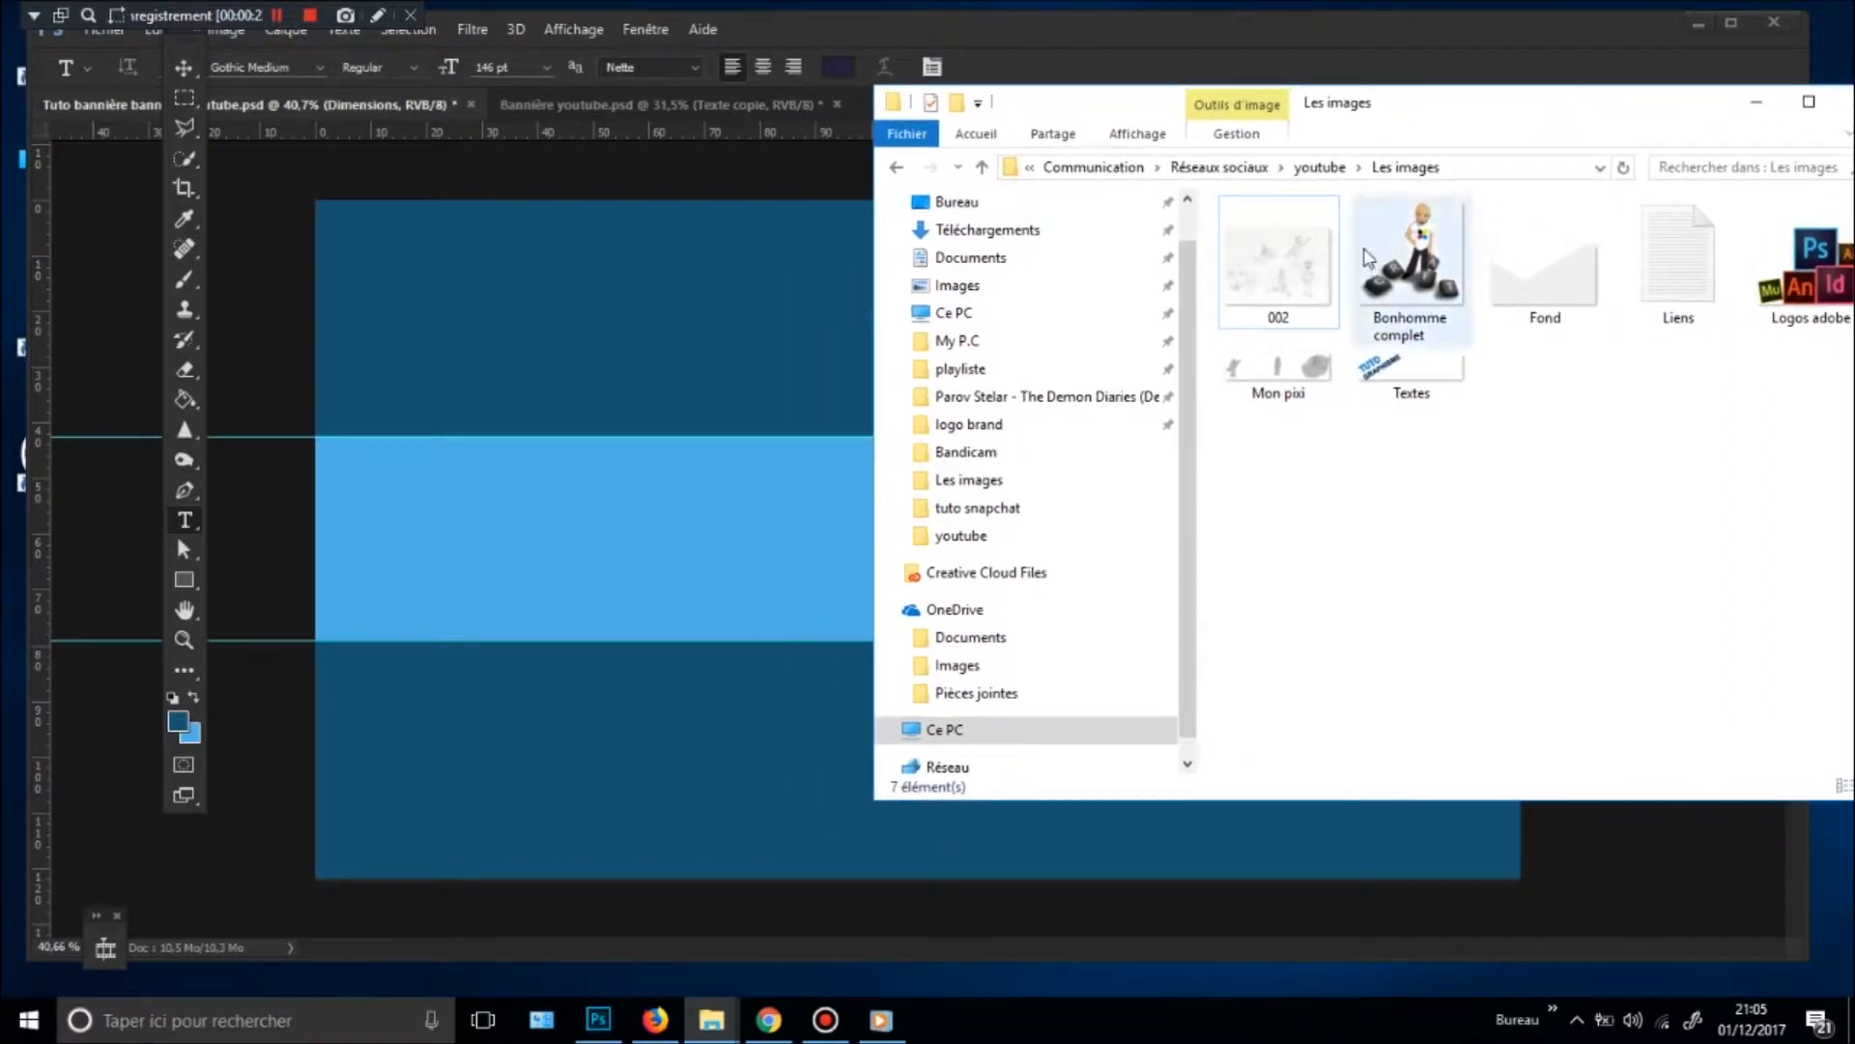
- Place the Bonhomme complet image in the banner, scaled to about 24%, inside the right half of the light blue band
drag(1411, 260, 683, 553)
scroll(895, 528, down, 5)
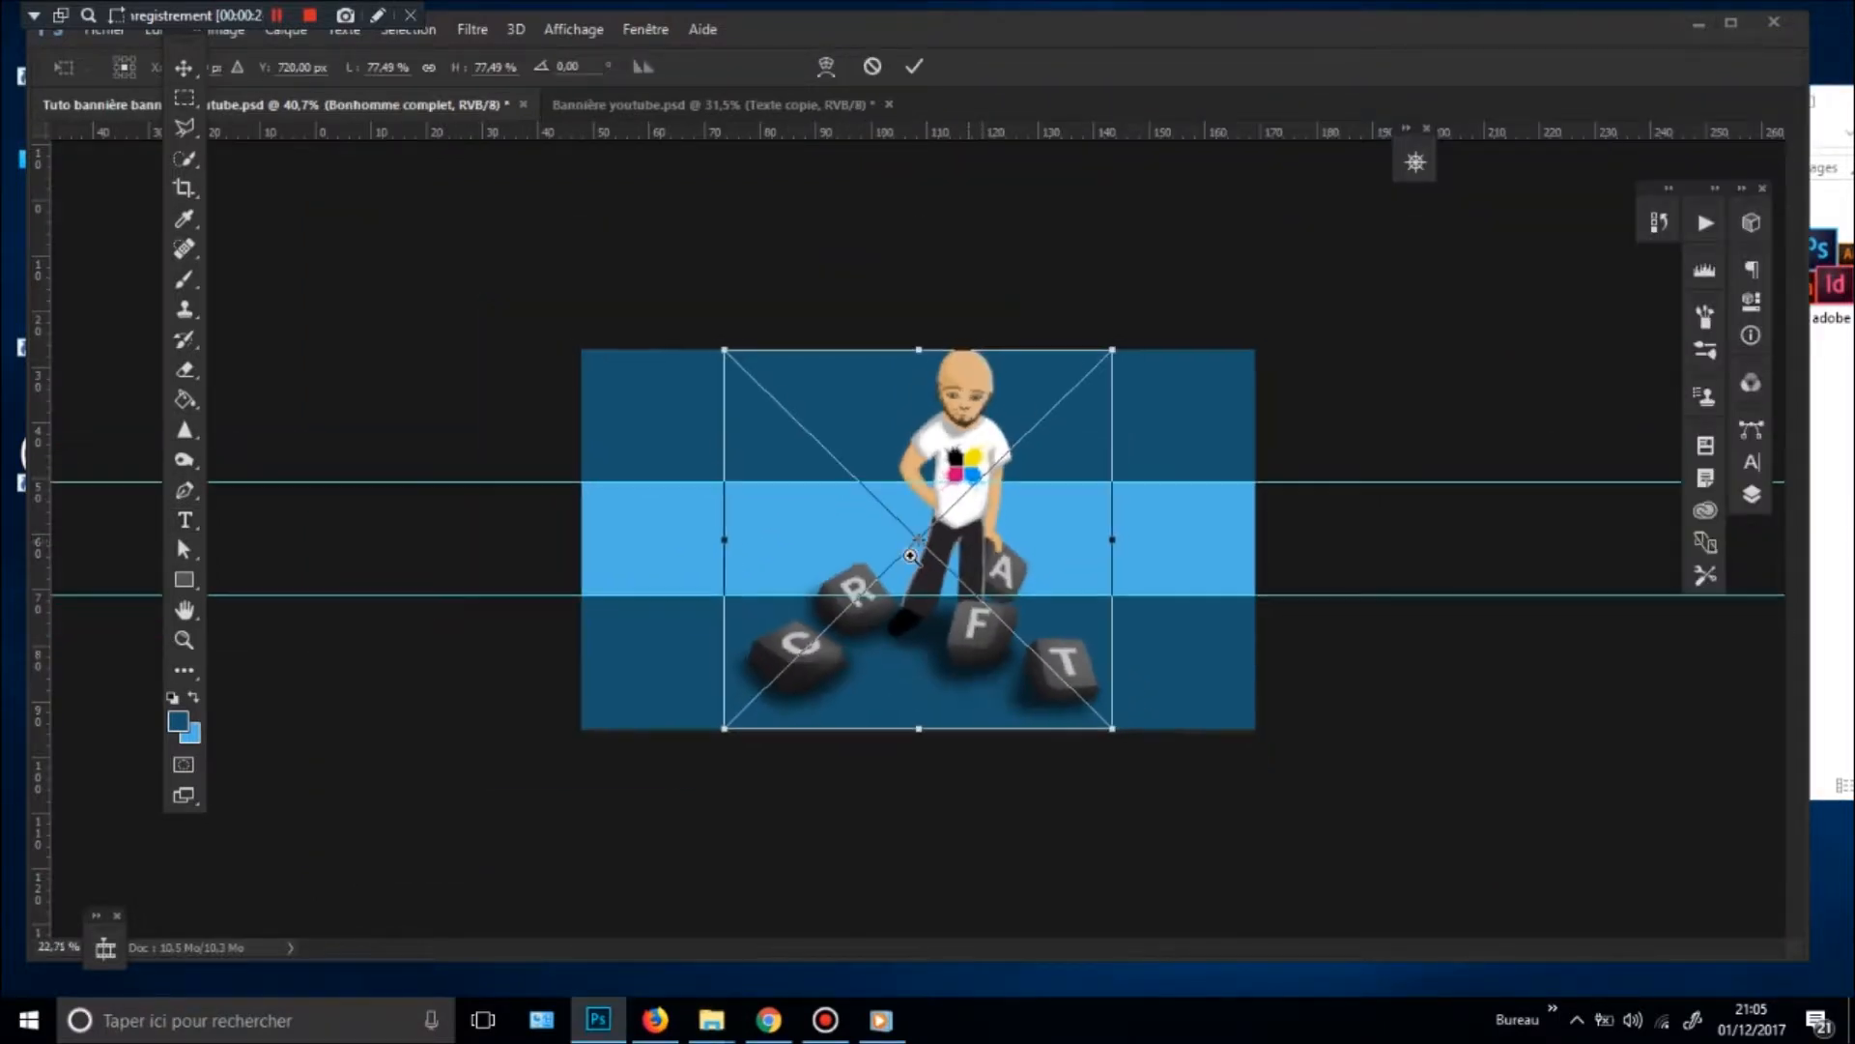
scroll(895, 526, up, 3)
drag(642, 272, 910, 532)
drag(1188, 801, 1118, 619)
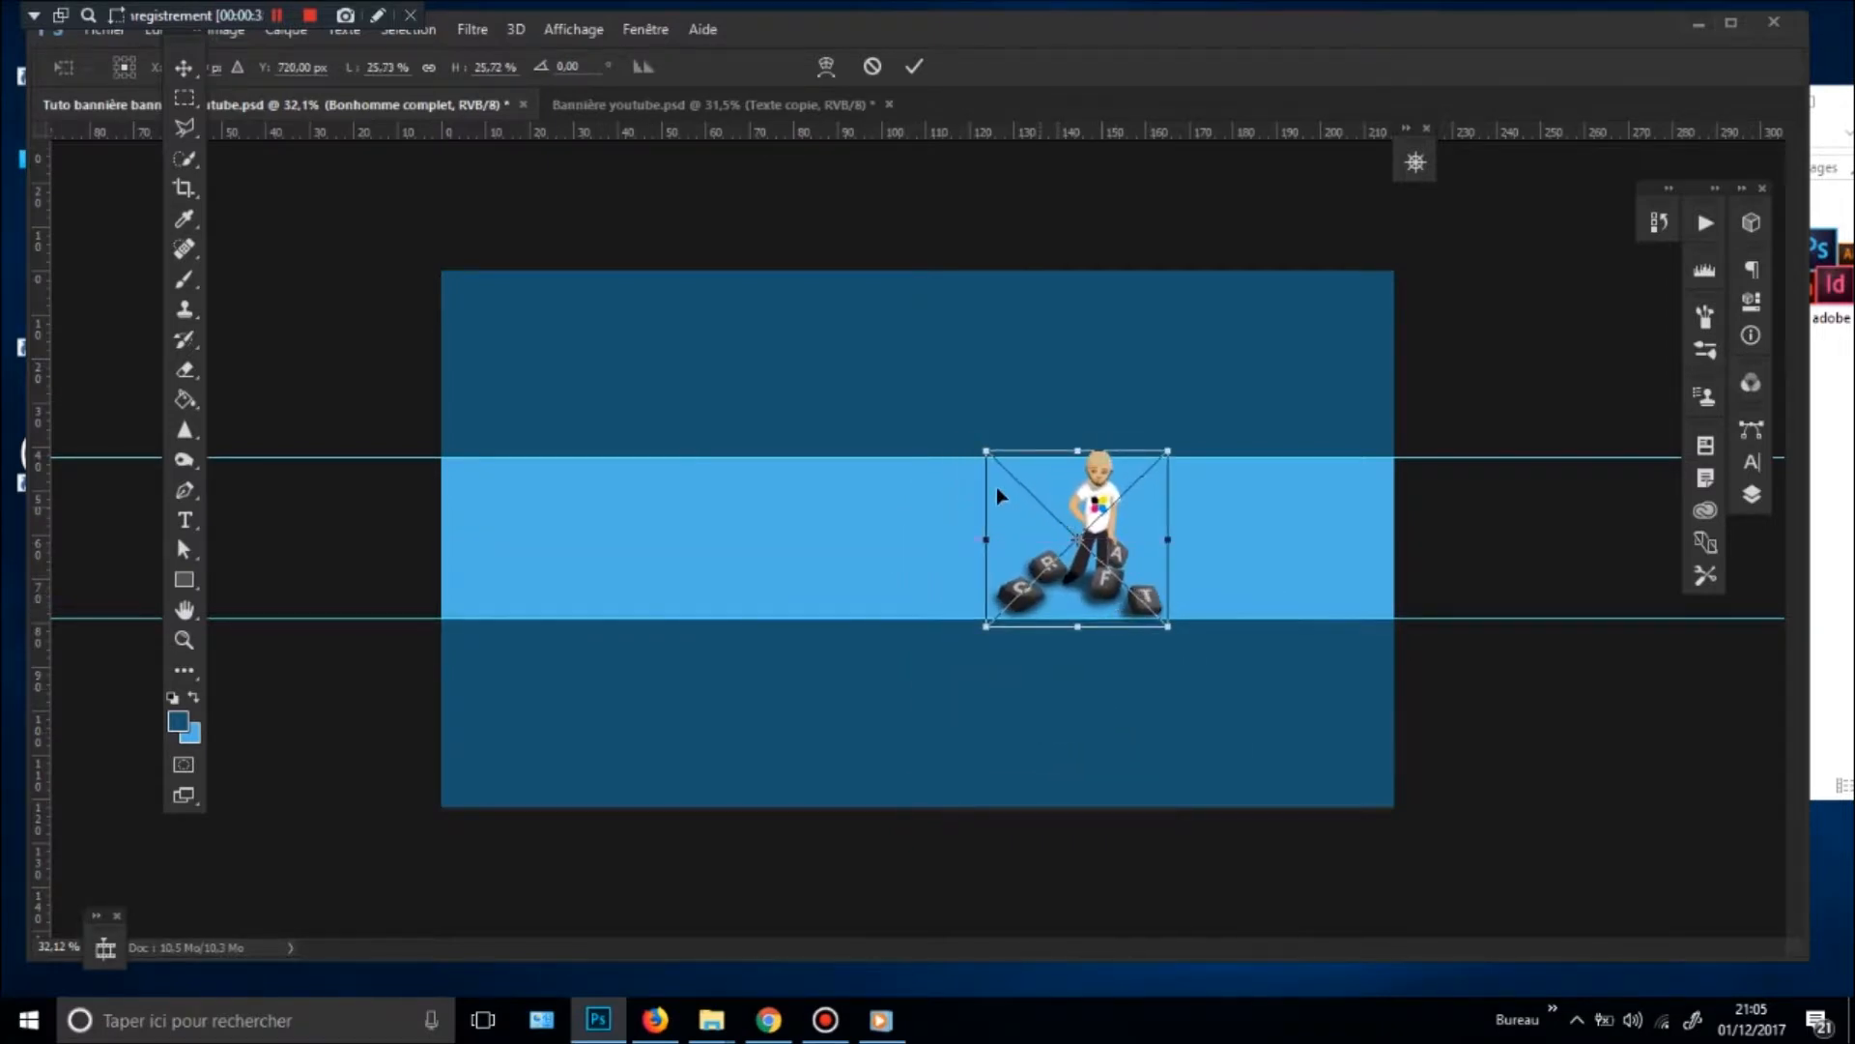
drag(986, 452, 997, 466)
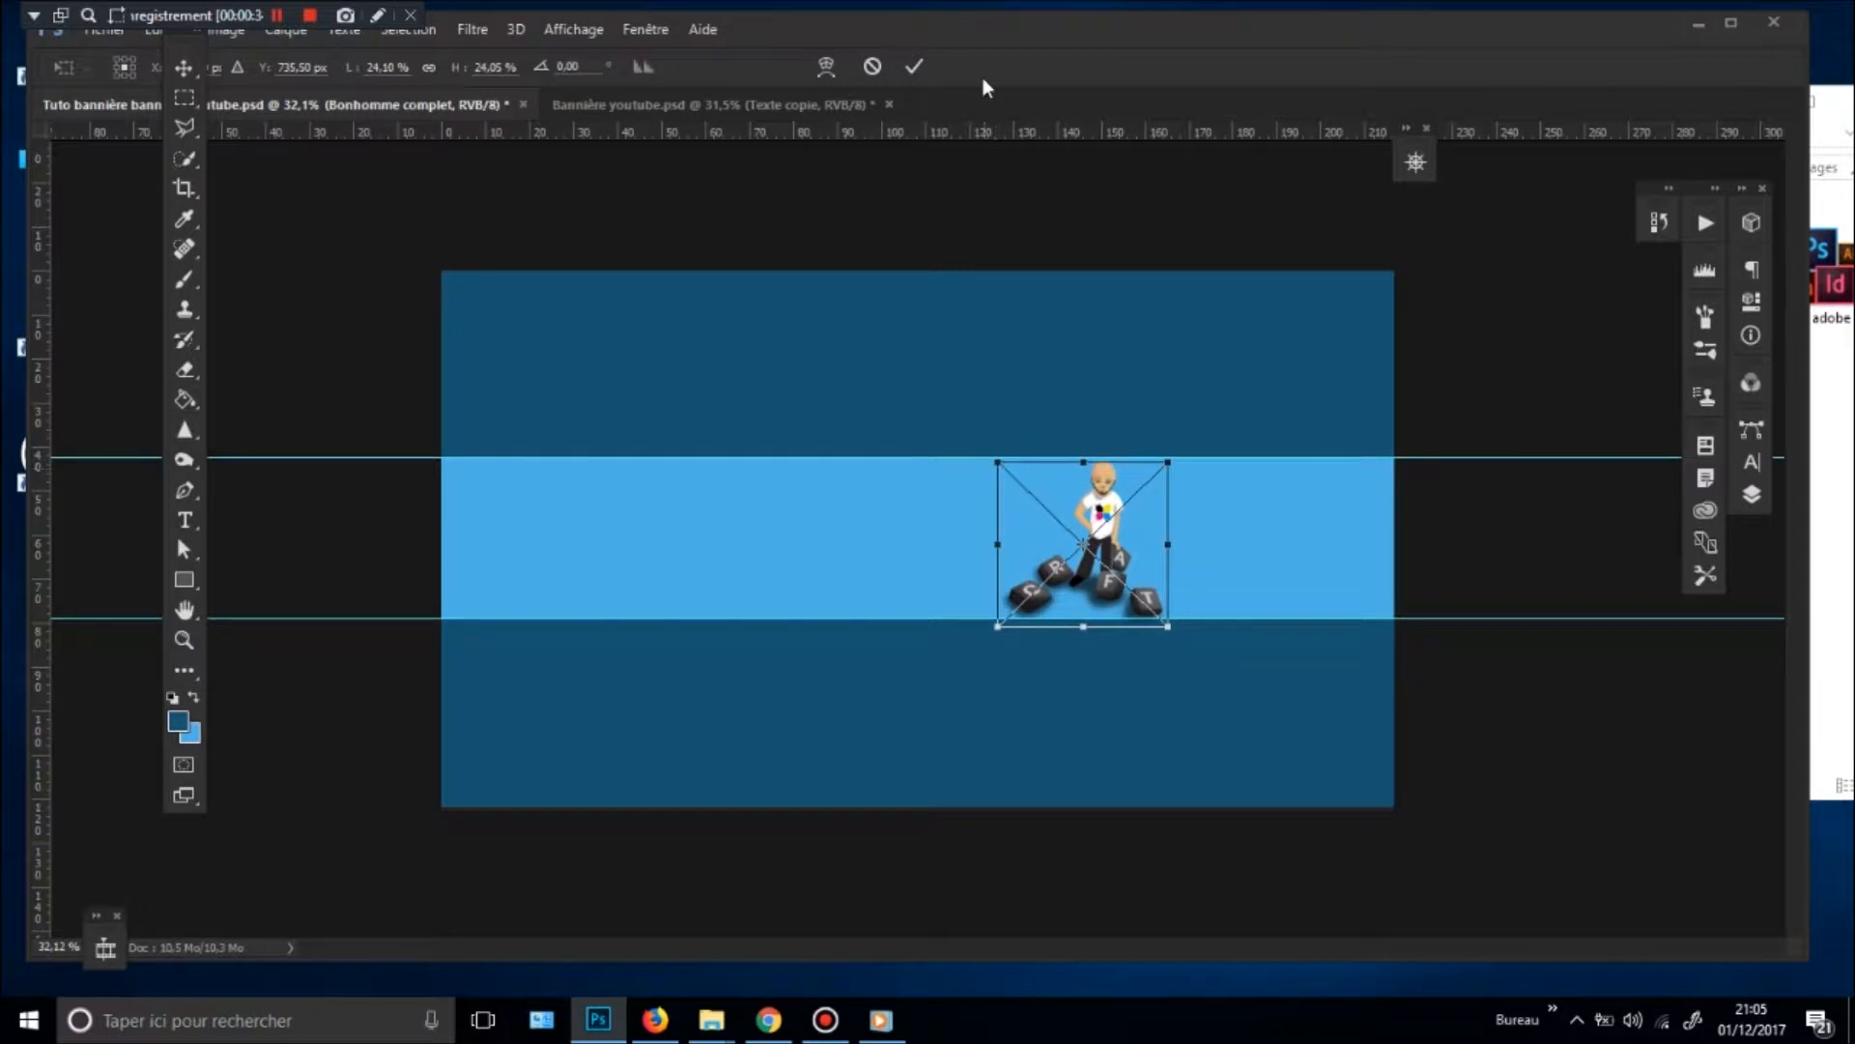
click(913, 67)
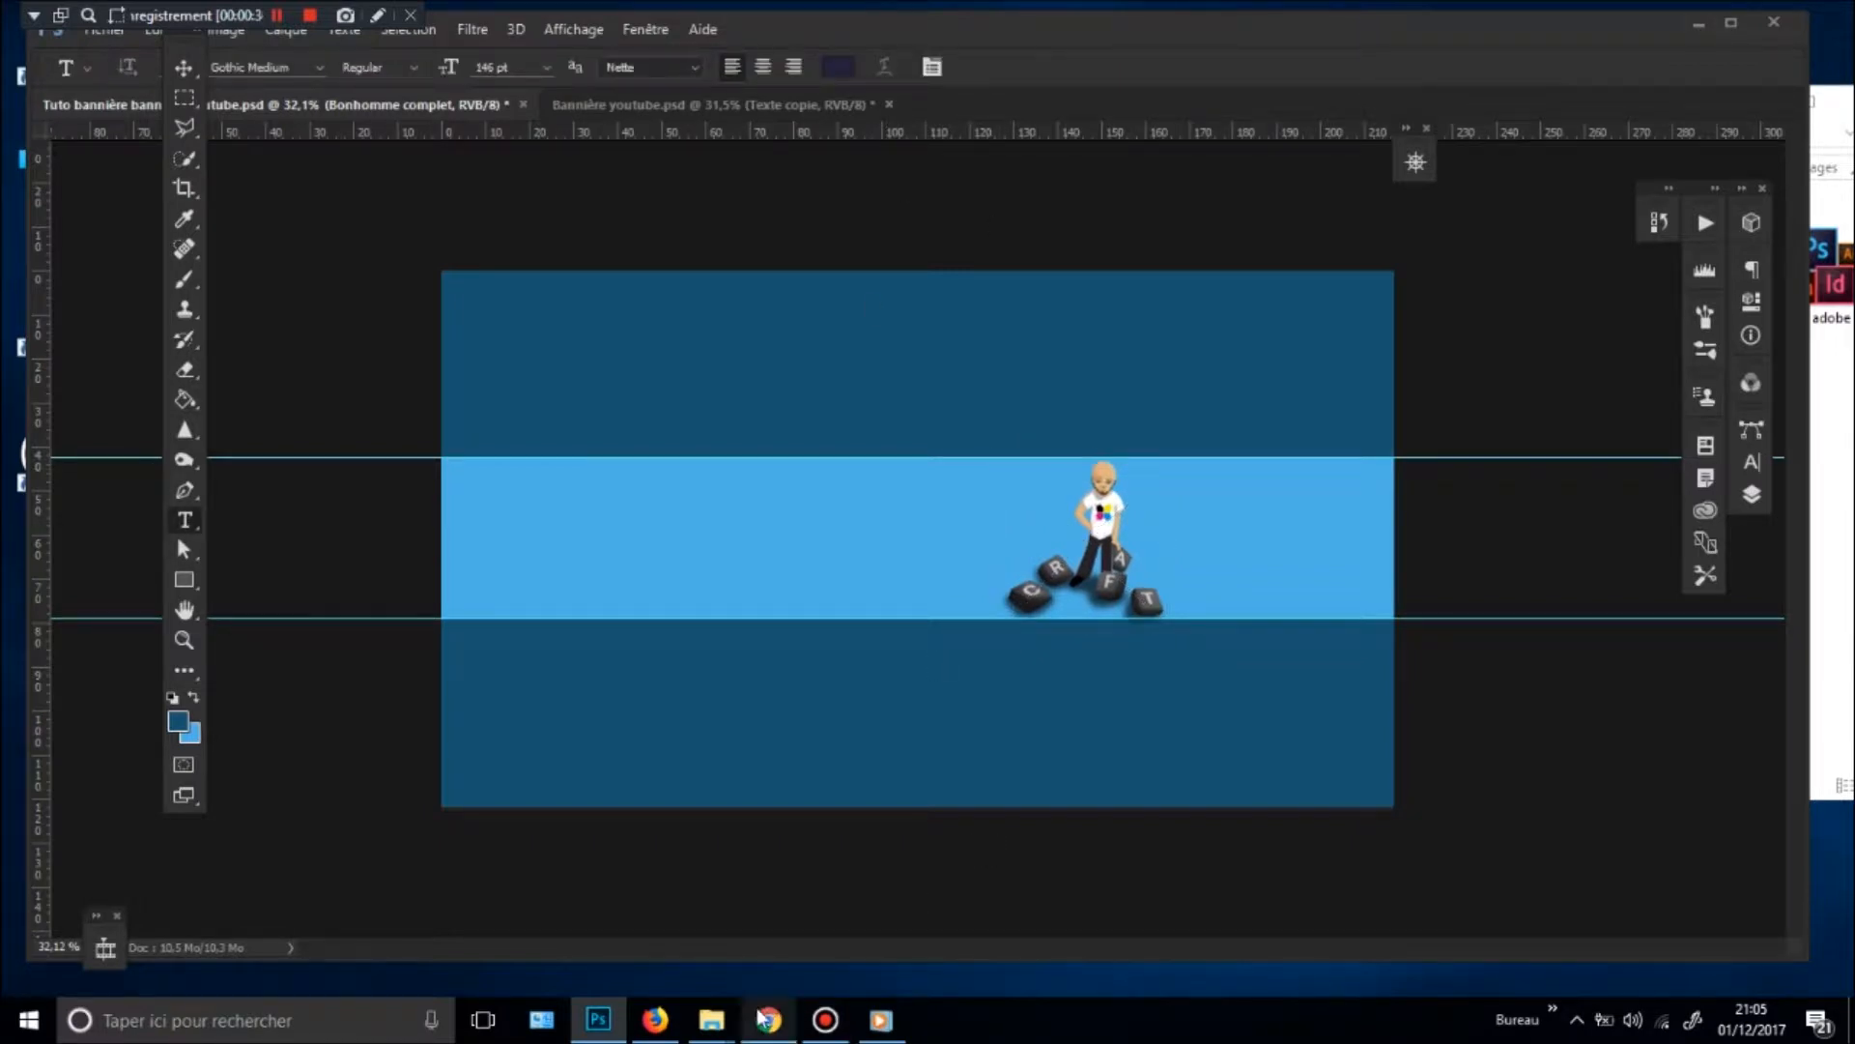
- Place the Logos adobe image from the Les images folder, scaled to about 24%, on the left part of the light blue band
mouse_move(711, 1019)
click(613, 918)
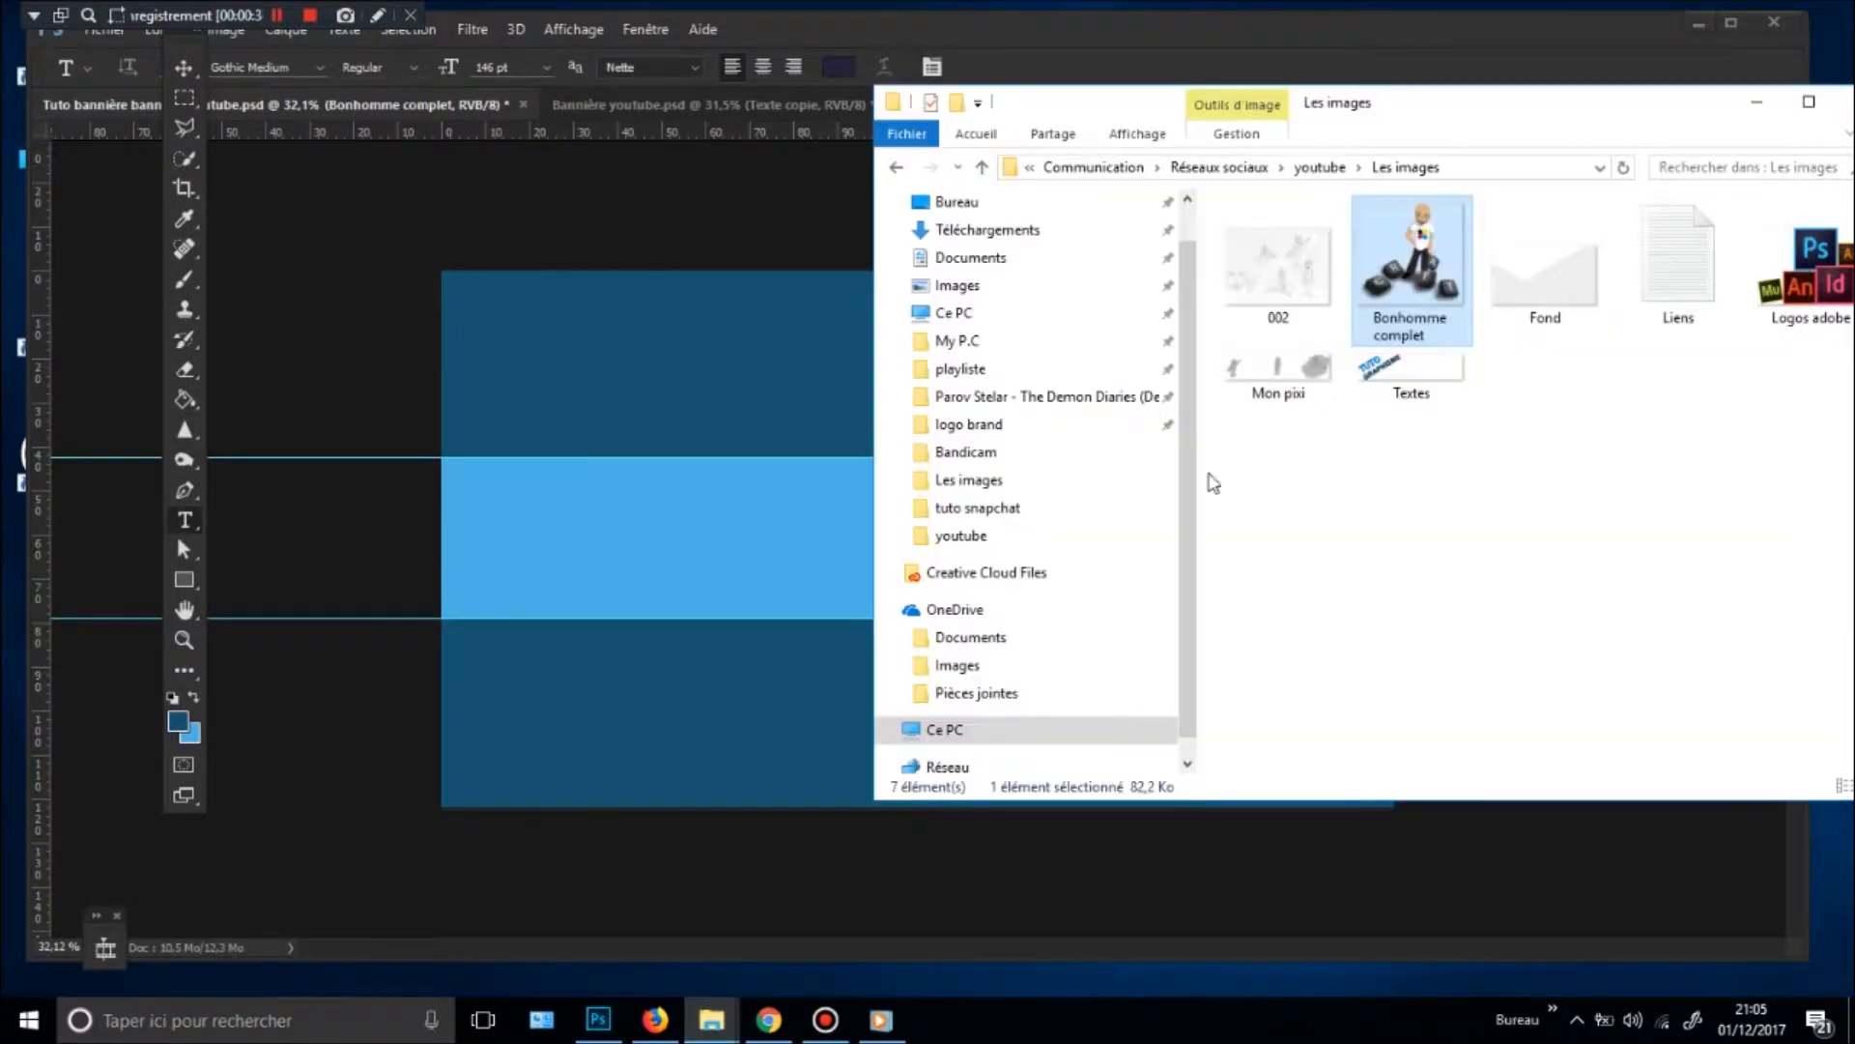
drag(1641, 104, 1571, 119)
drag(1767, 276, 755, 541)
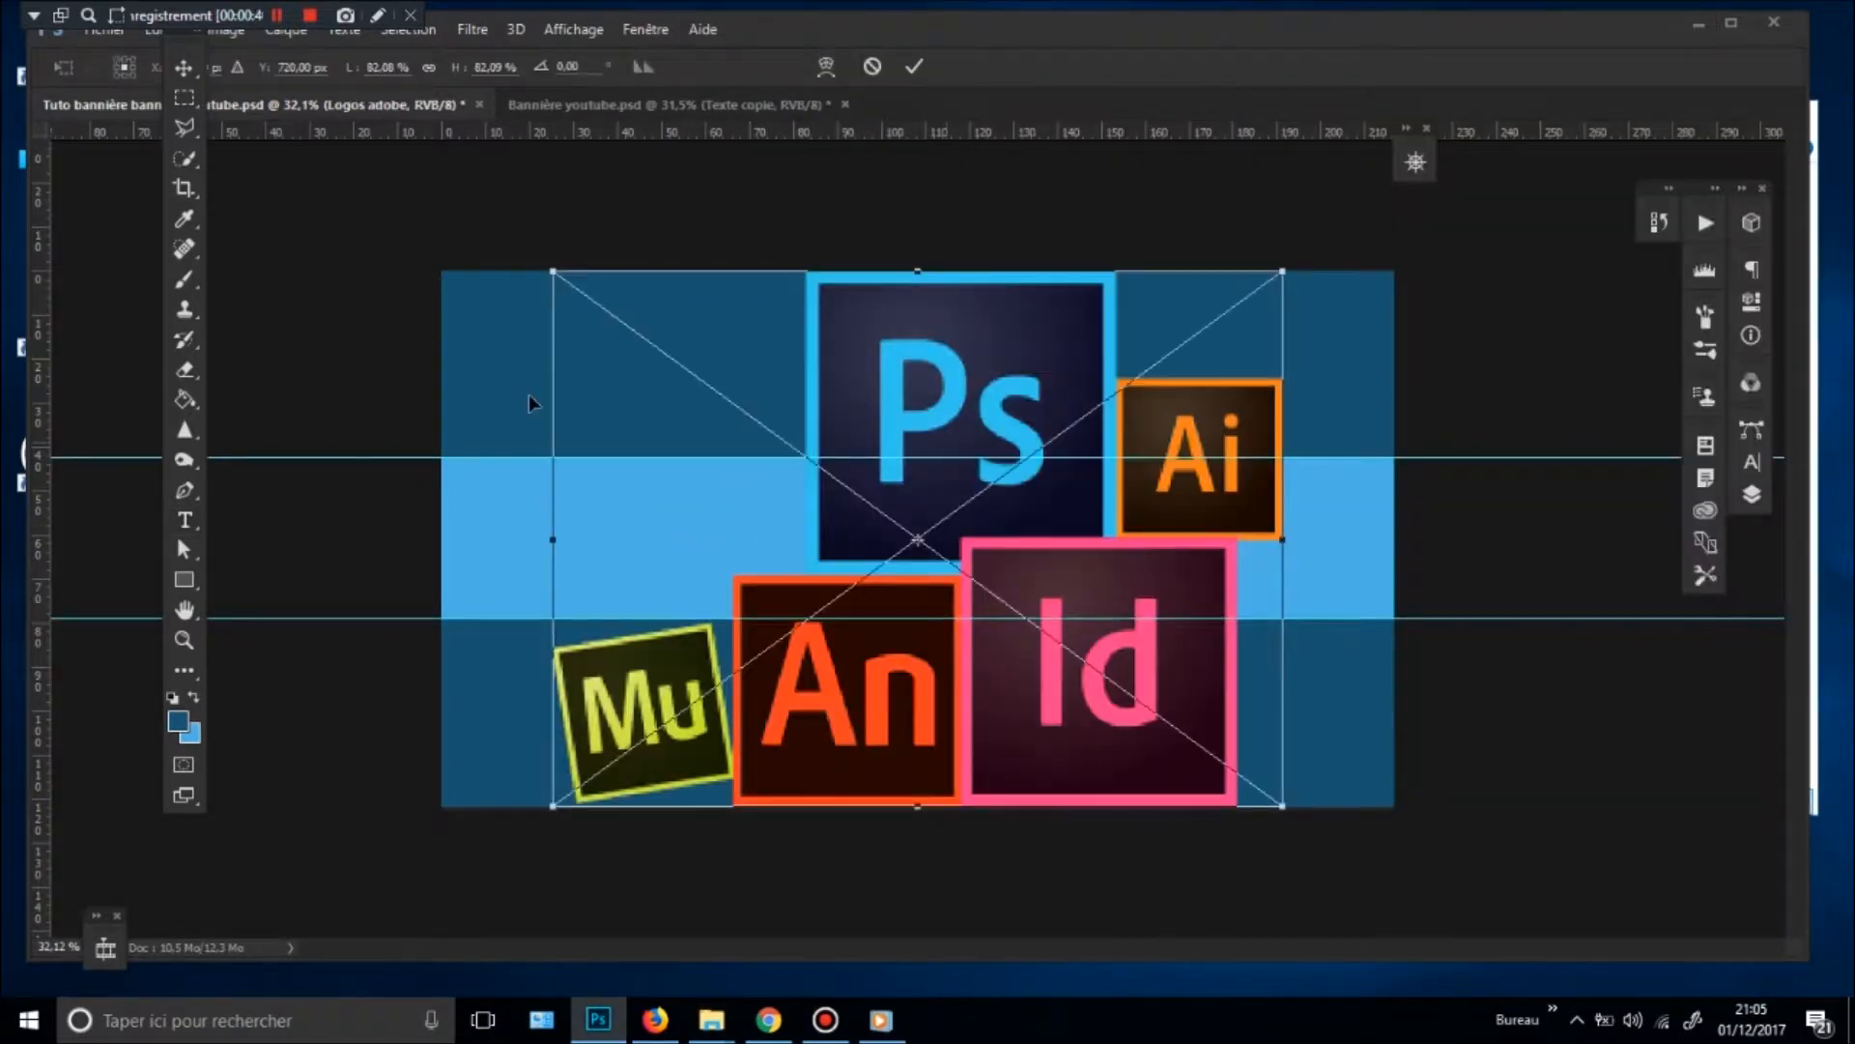
drag(554, 273, 1067, 648)
drag(1171, 757, 675, 575)
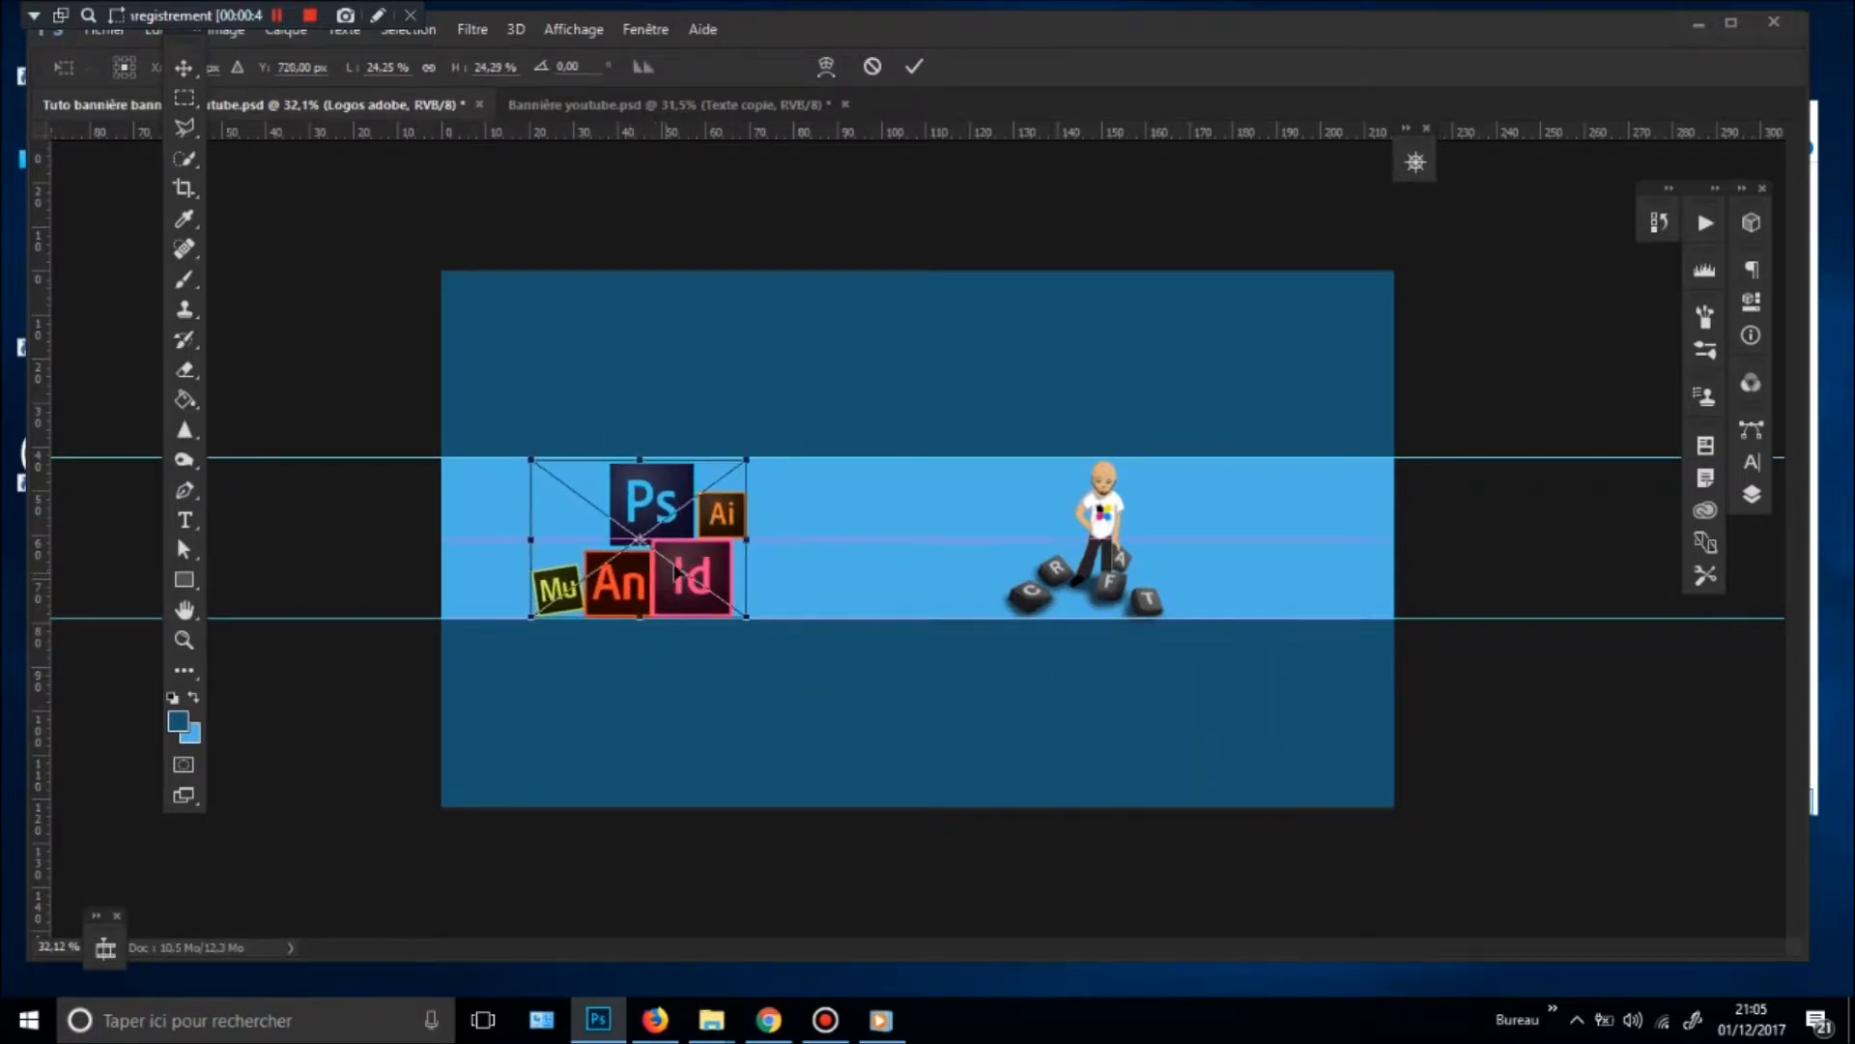
click(916, 69)
mouse_move(759, 572)
mouse_down()
mouse_move(818, 561)
mouse_move(763, 576)
mouse_up()
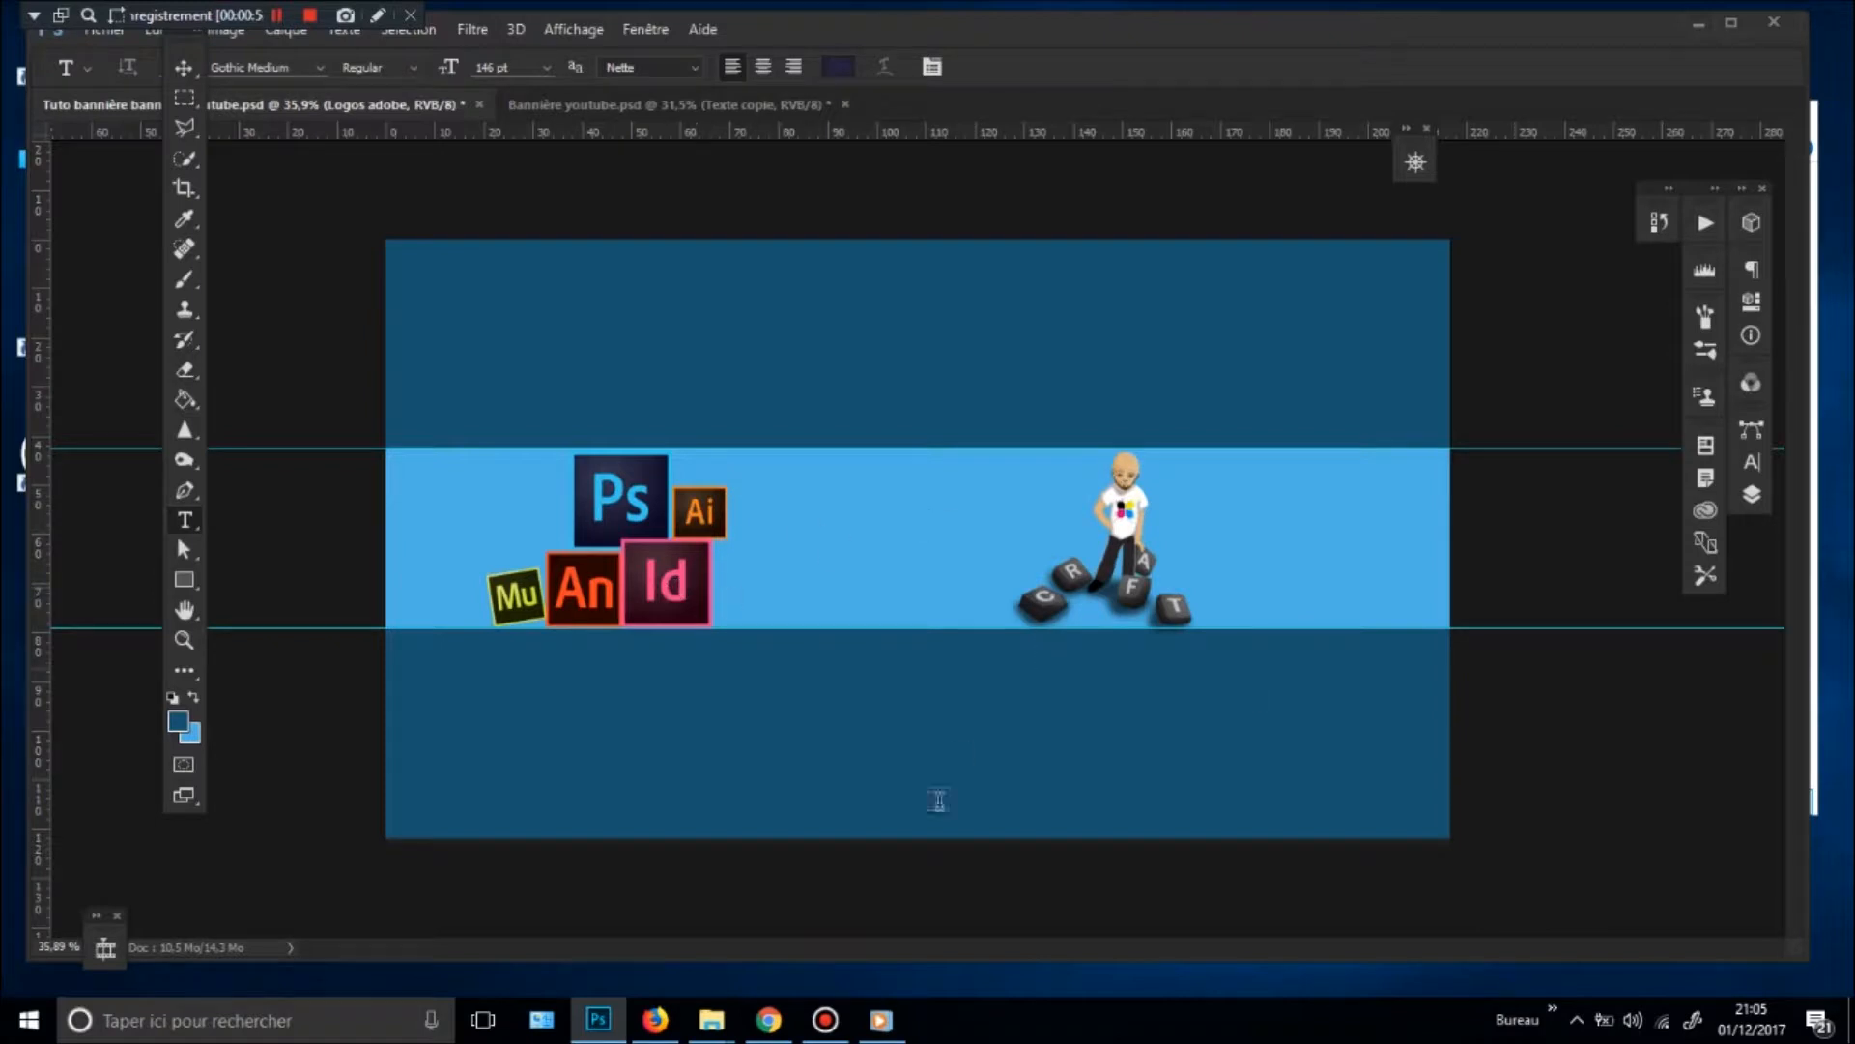
mouse_move(711, 1020)
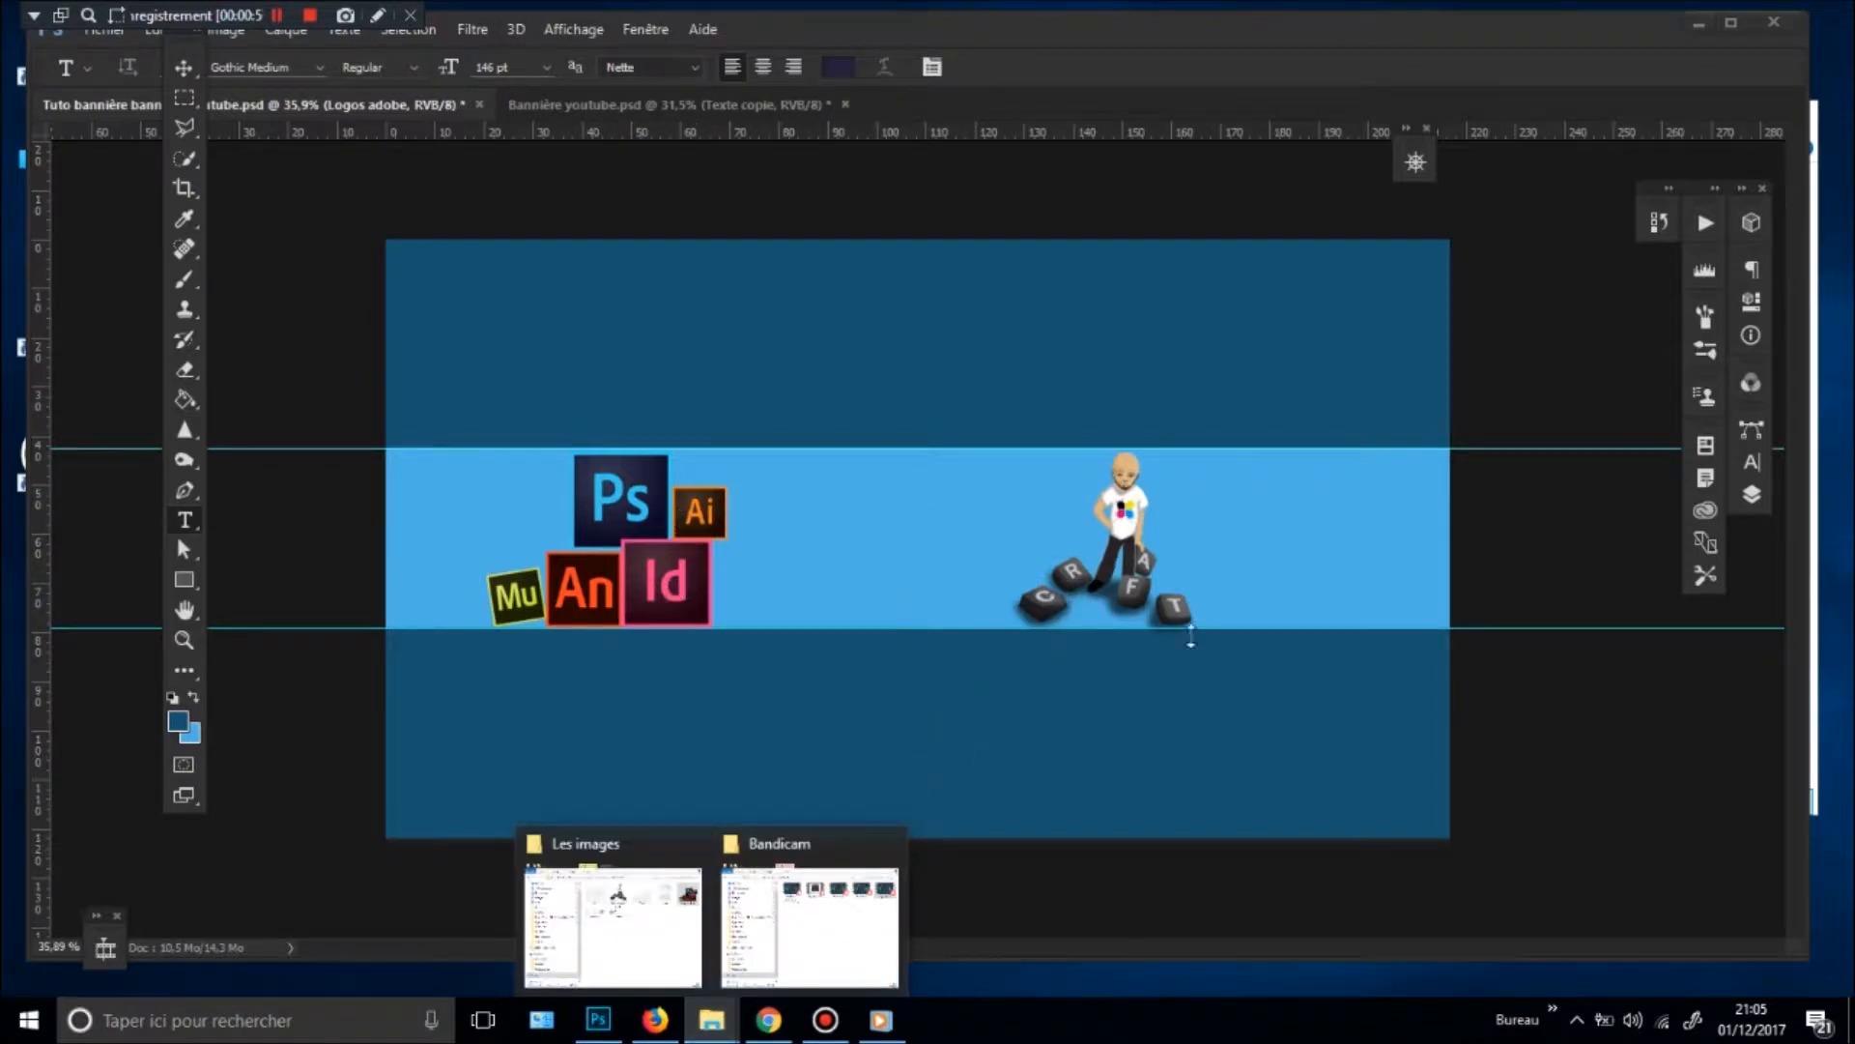
drag(1045, 626, 1081, 643)
key(ctrl+0)
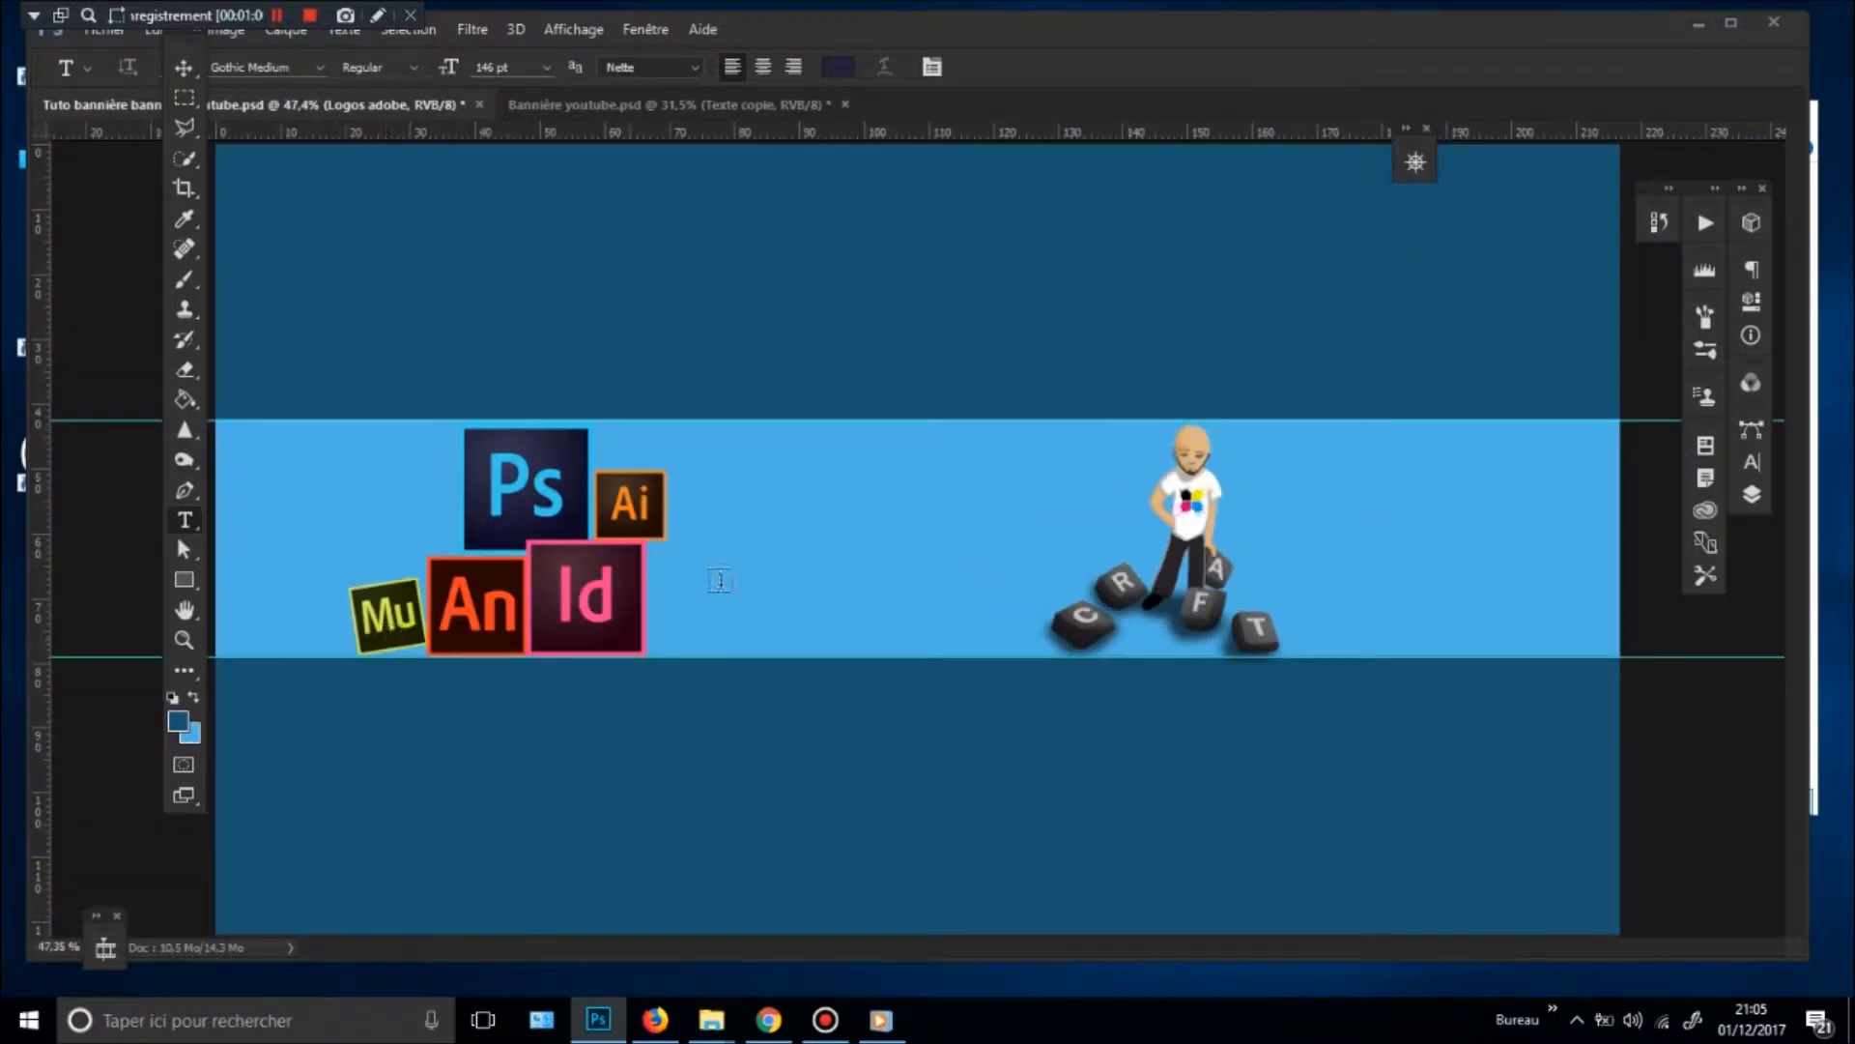
drag(953, 566, 974, 560)
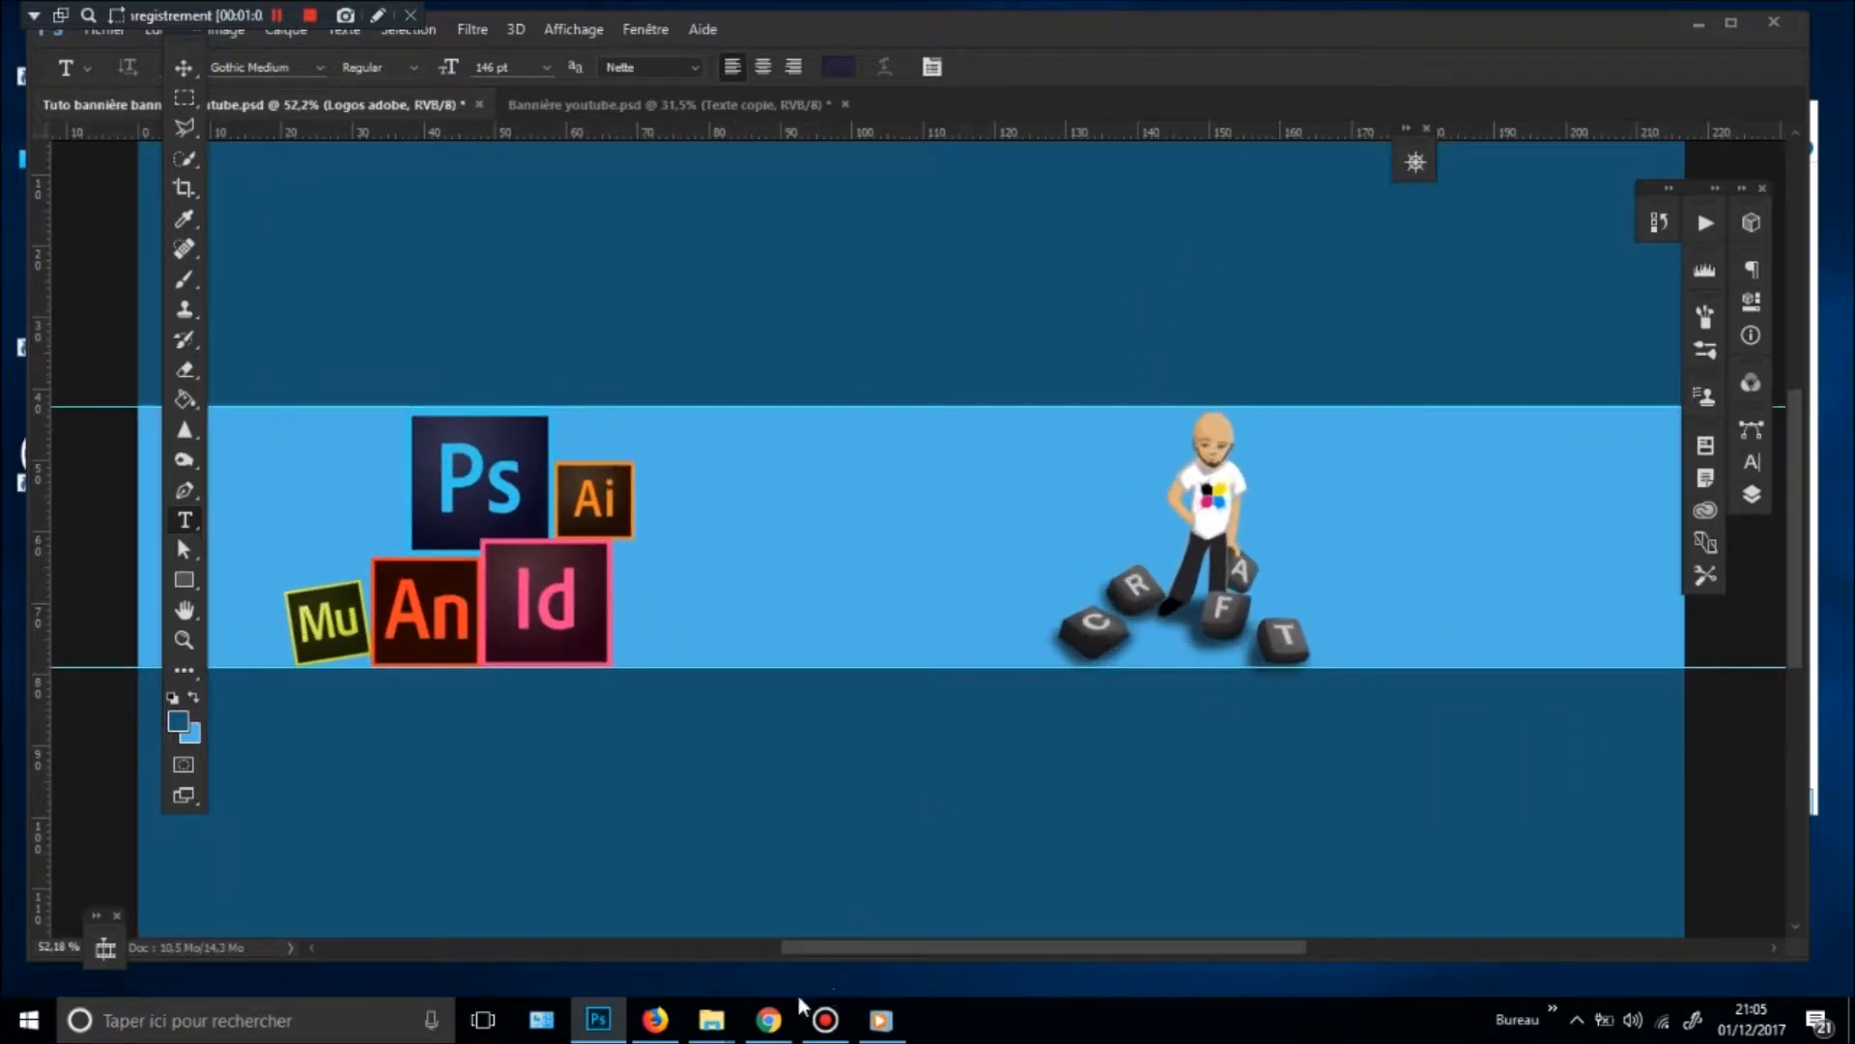
click(769, 1019)
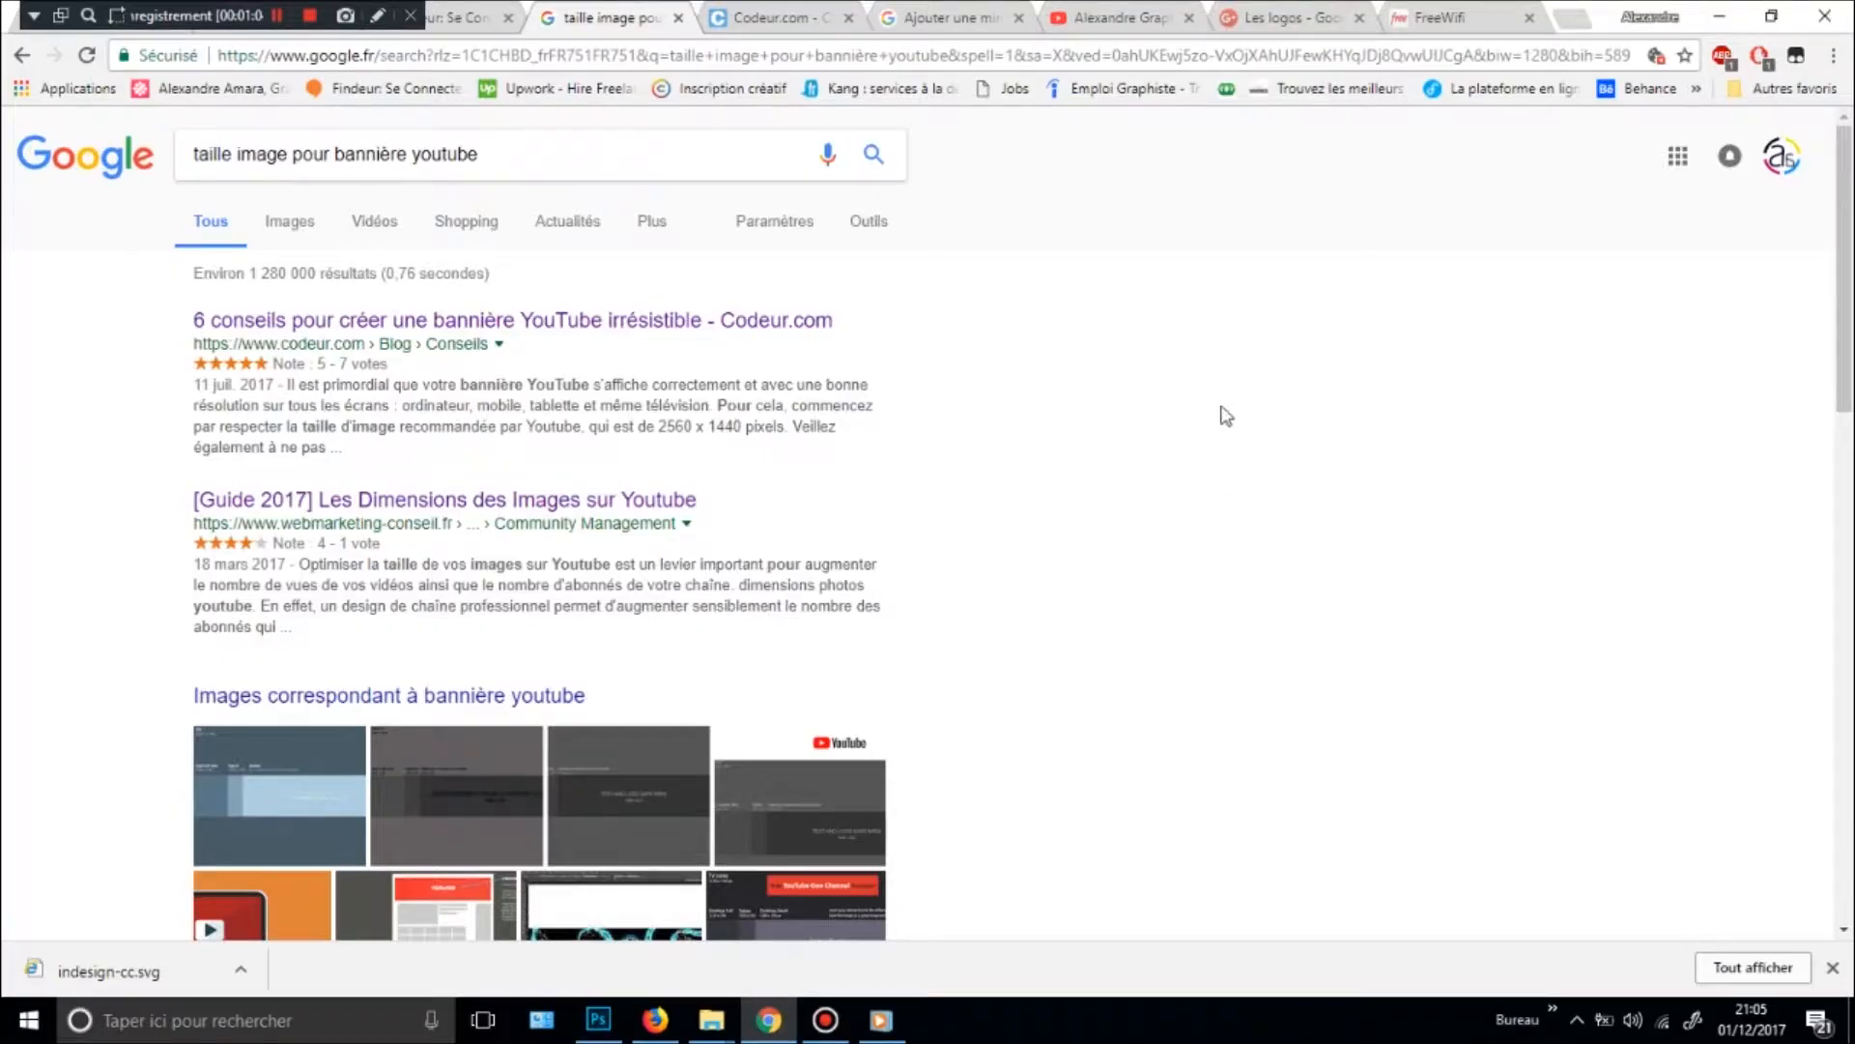
click(1725, 15)
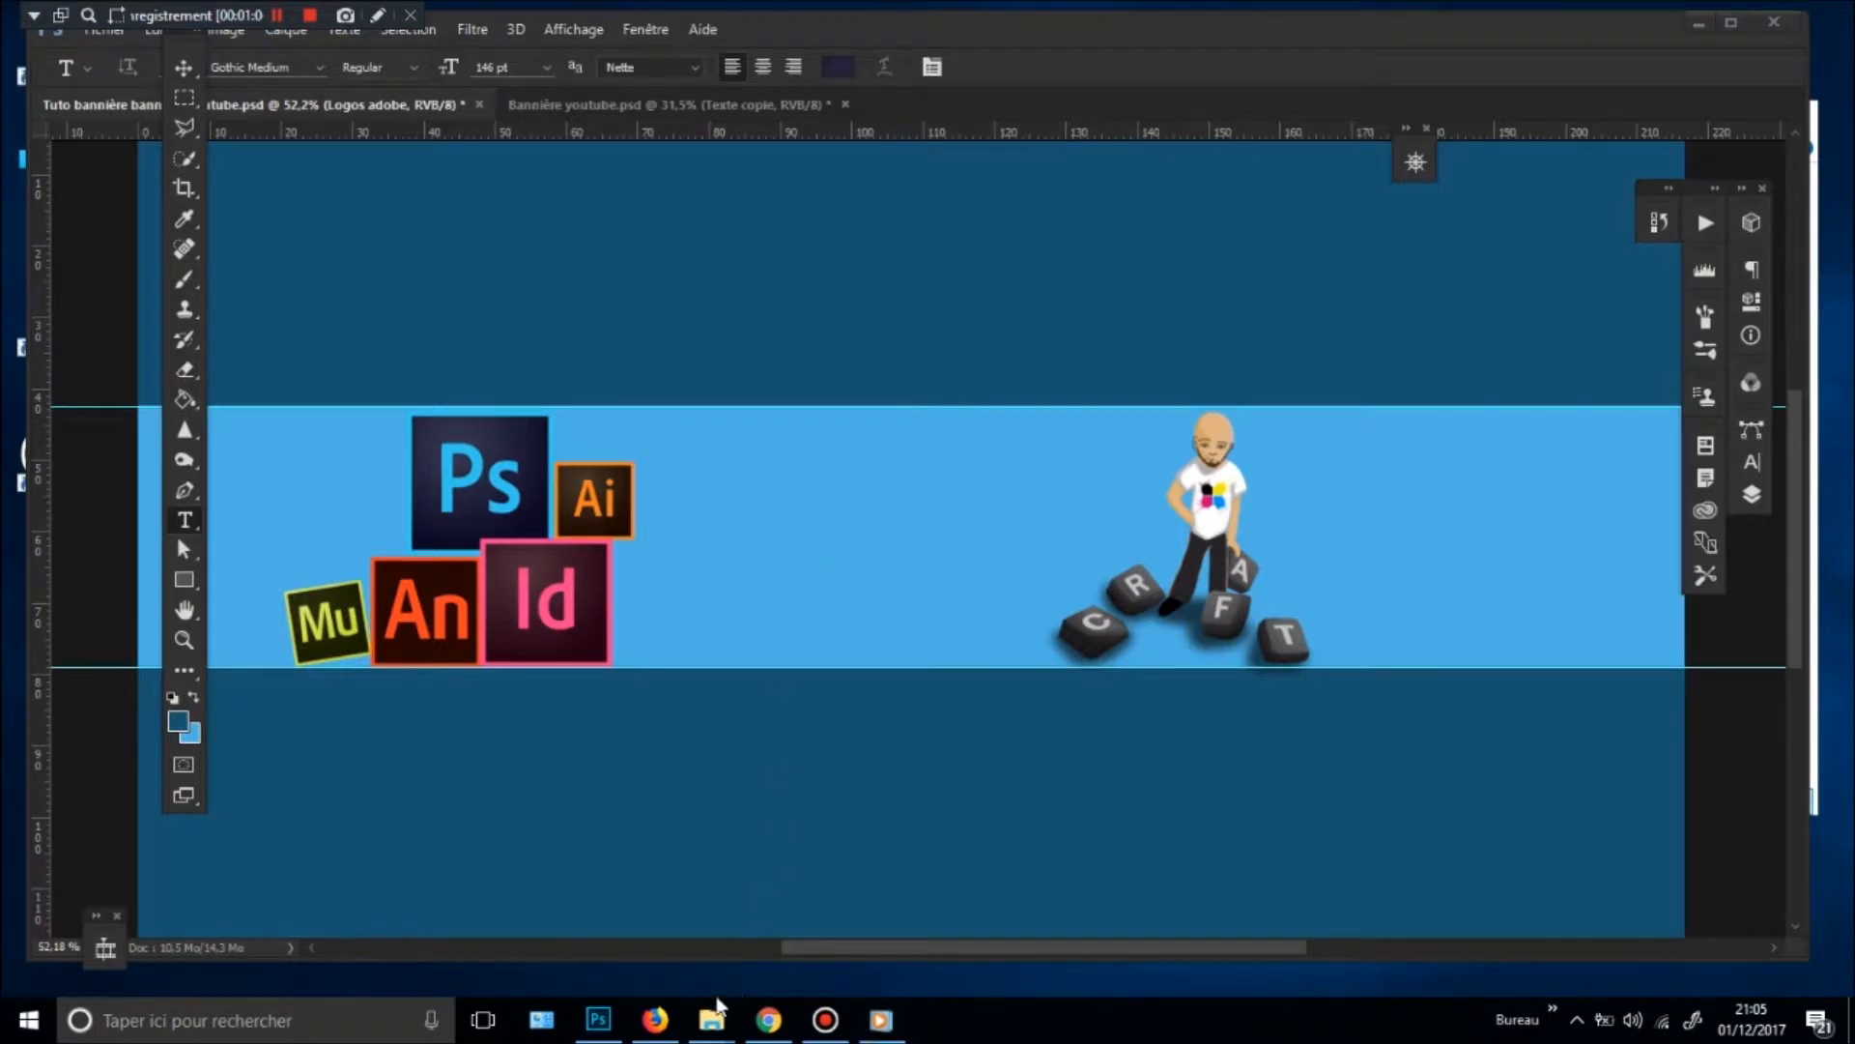
- Place the Fond image from the Les images folder over the whole canvas and move its layer between Bonhomme complet and Dimensions
mouse_move(715, 1013)
click(643, 884)
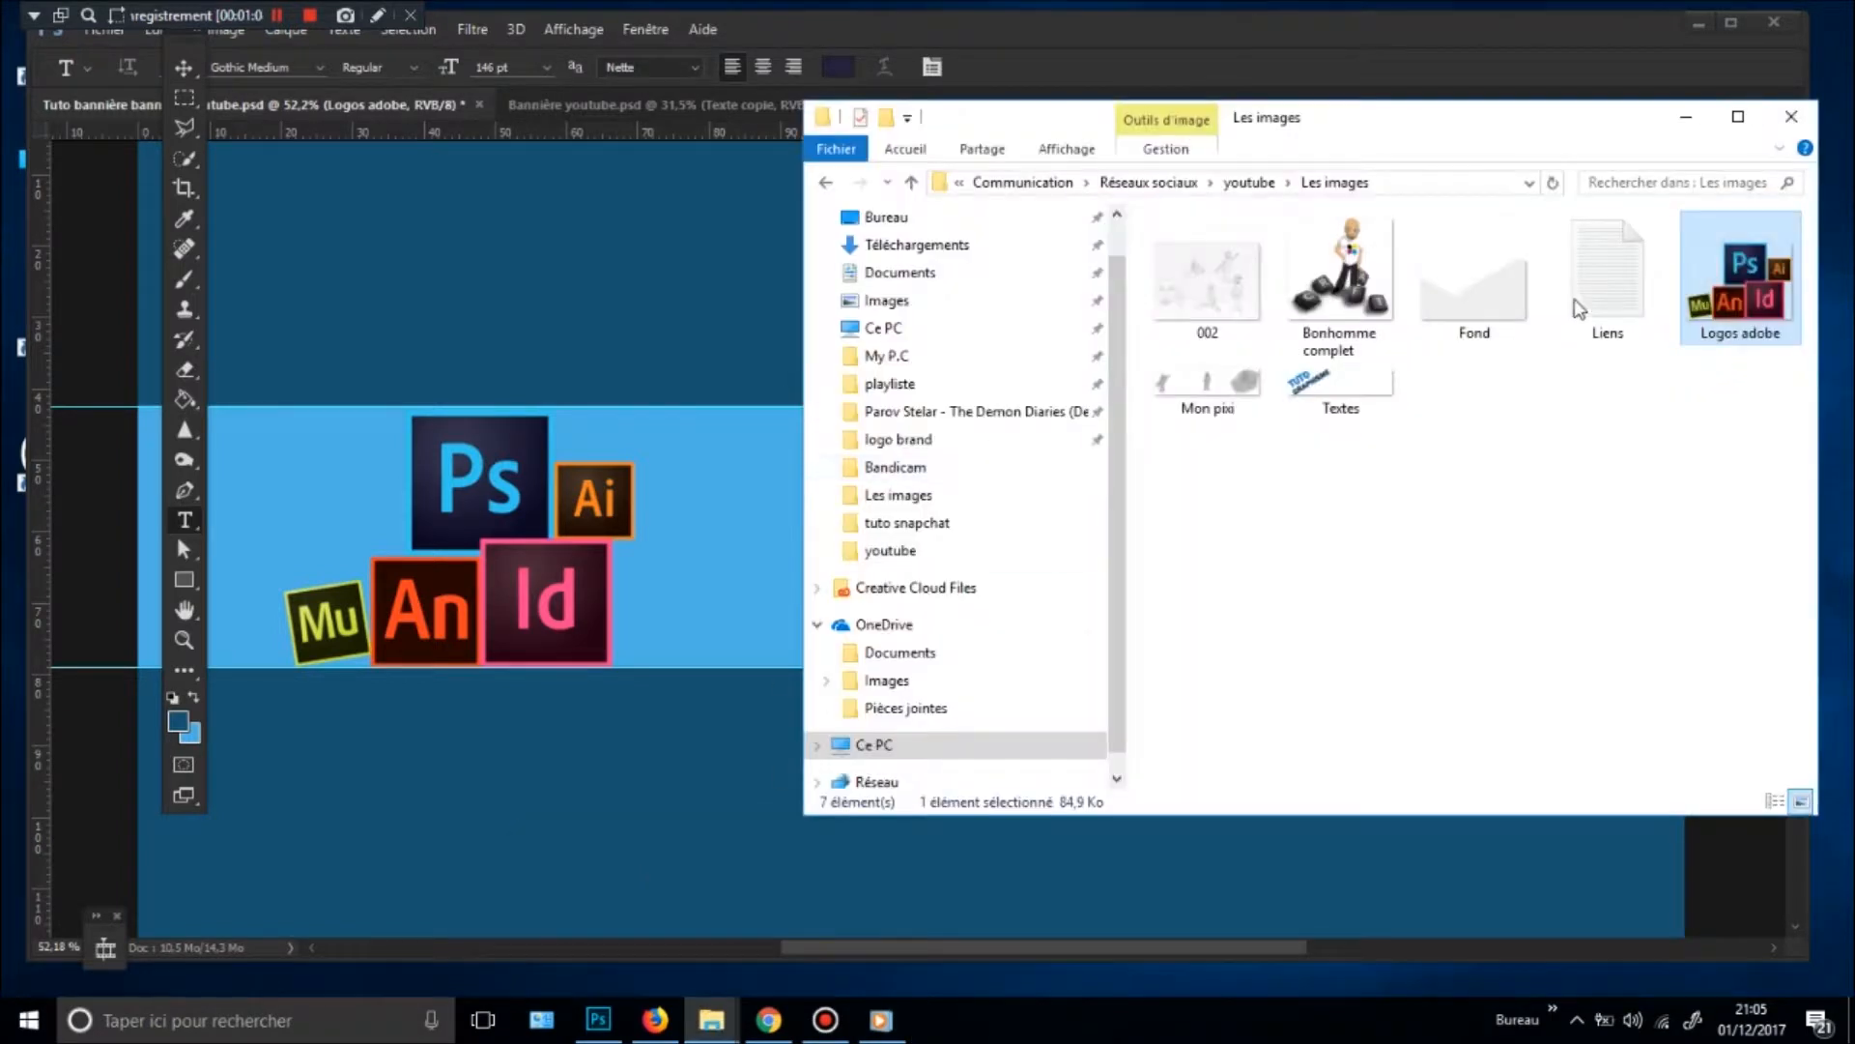
drag(1506, 281, 733, 548)
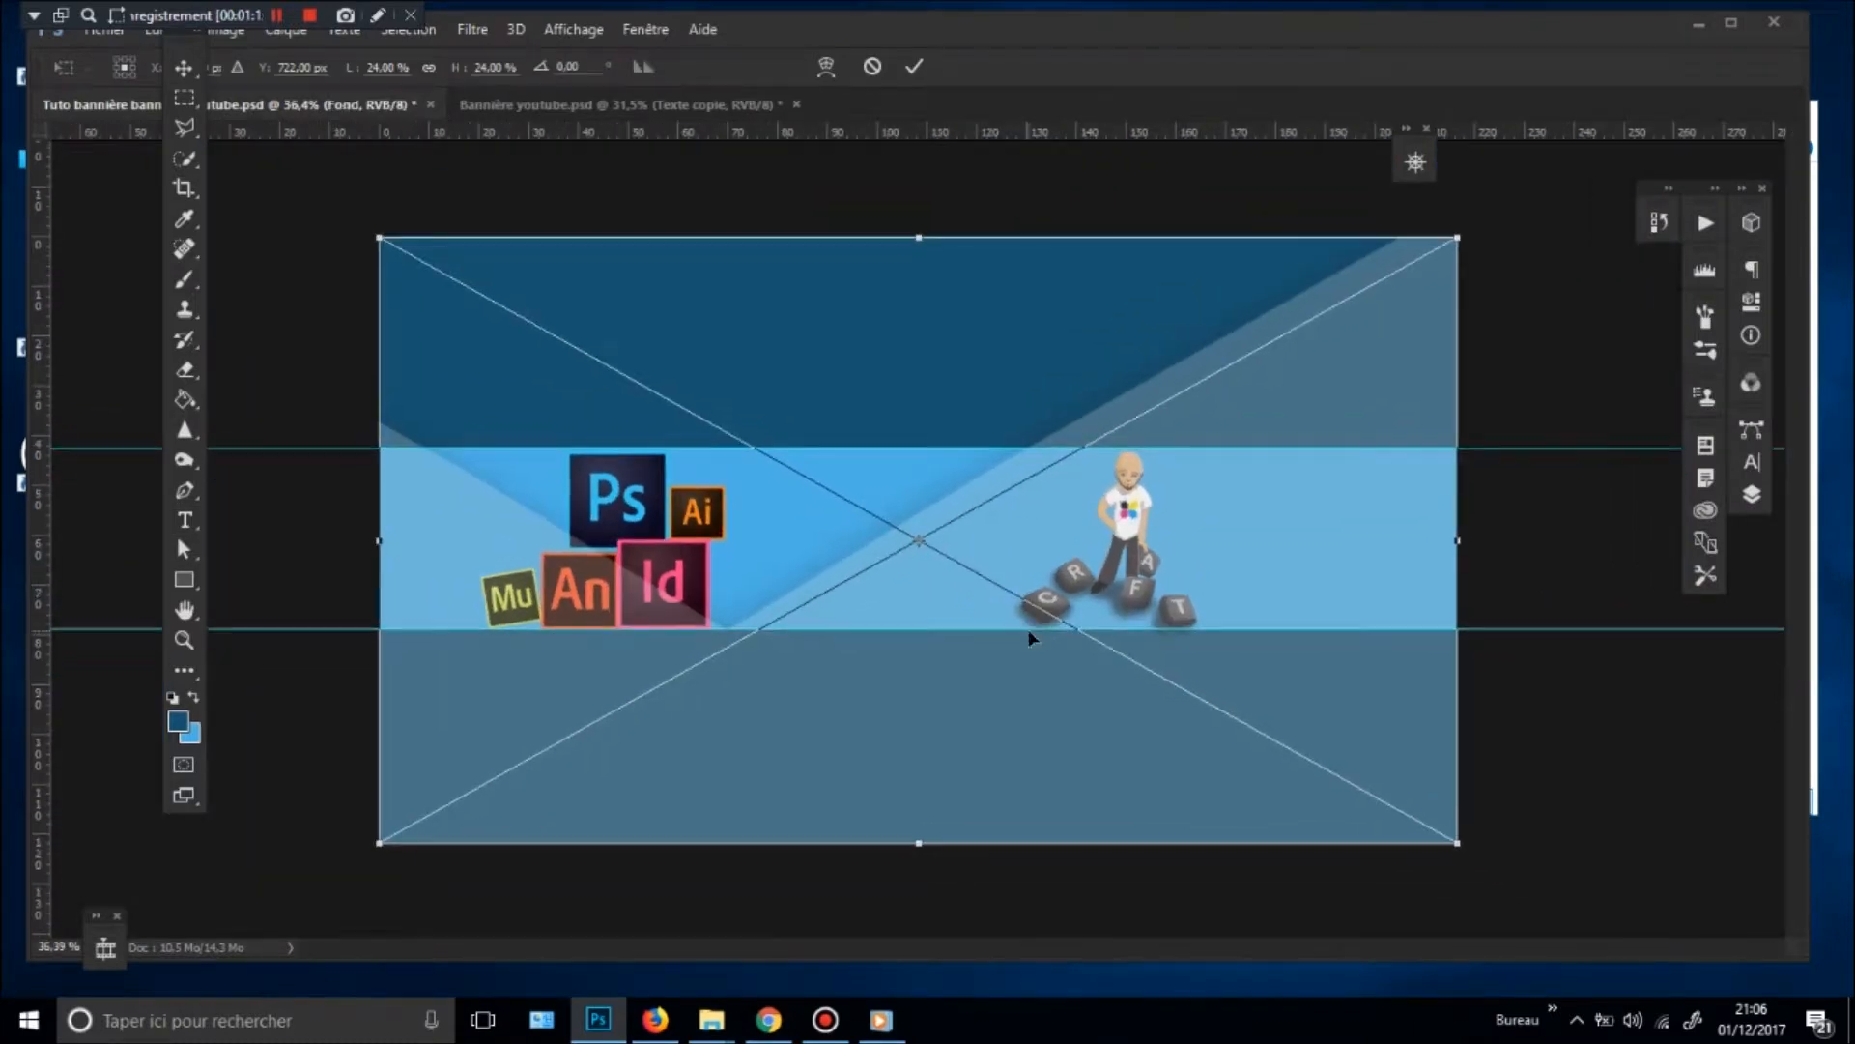
click(911, 66)
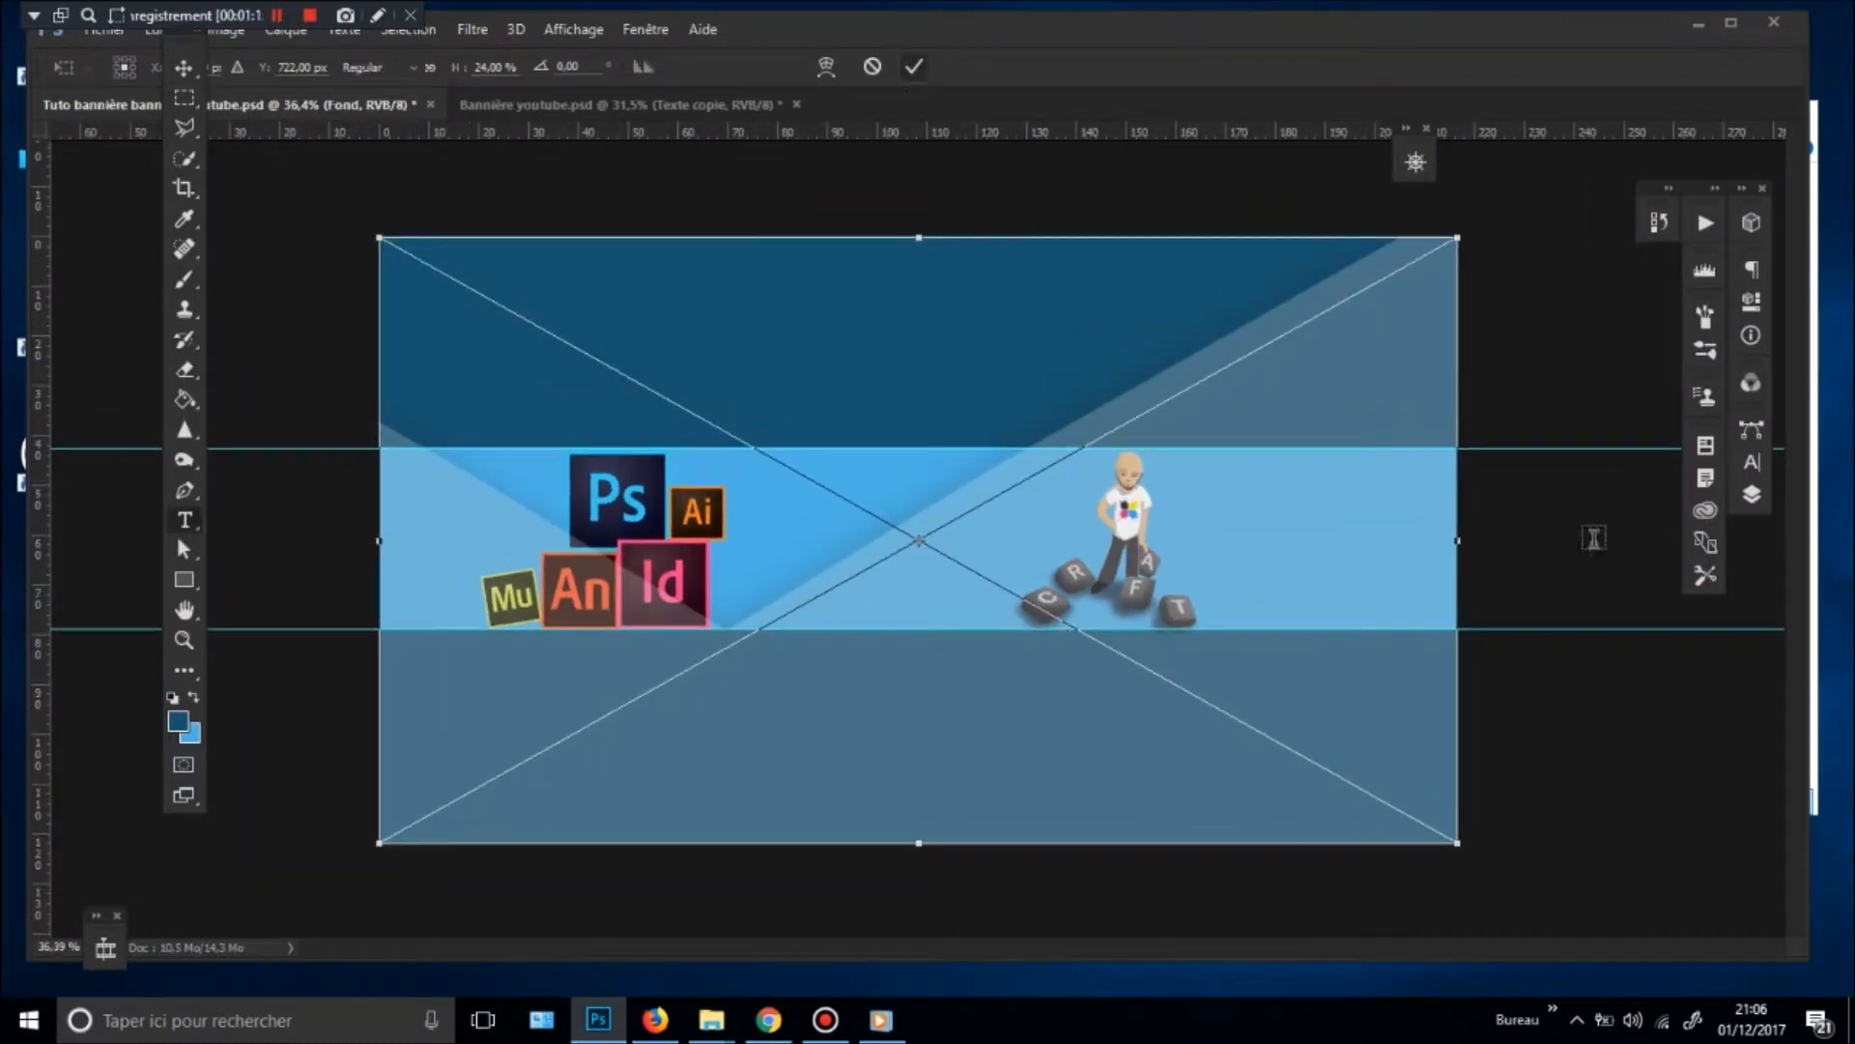
click(1750, 504)
drag(1601, 575, 1588, 633)
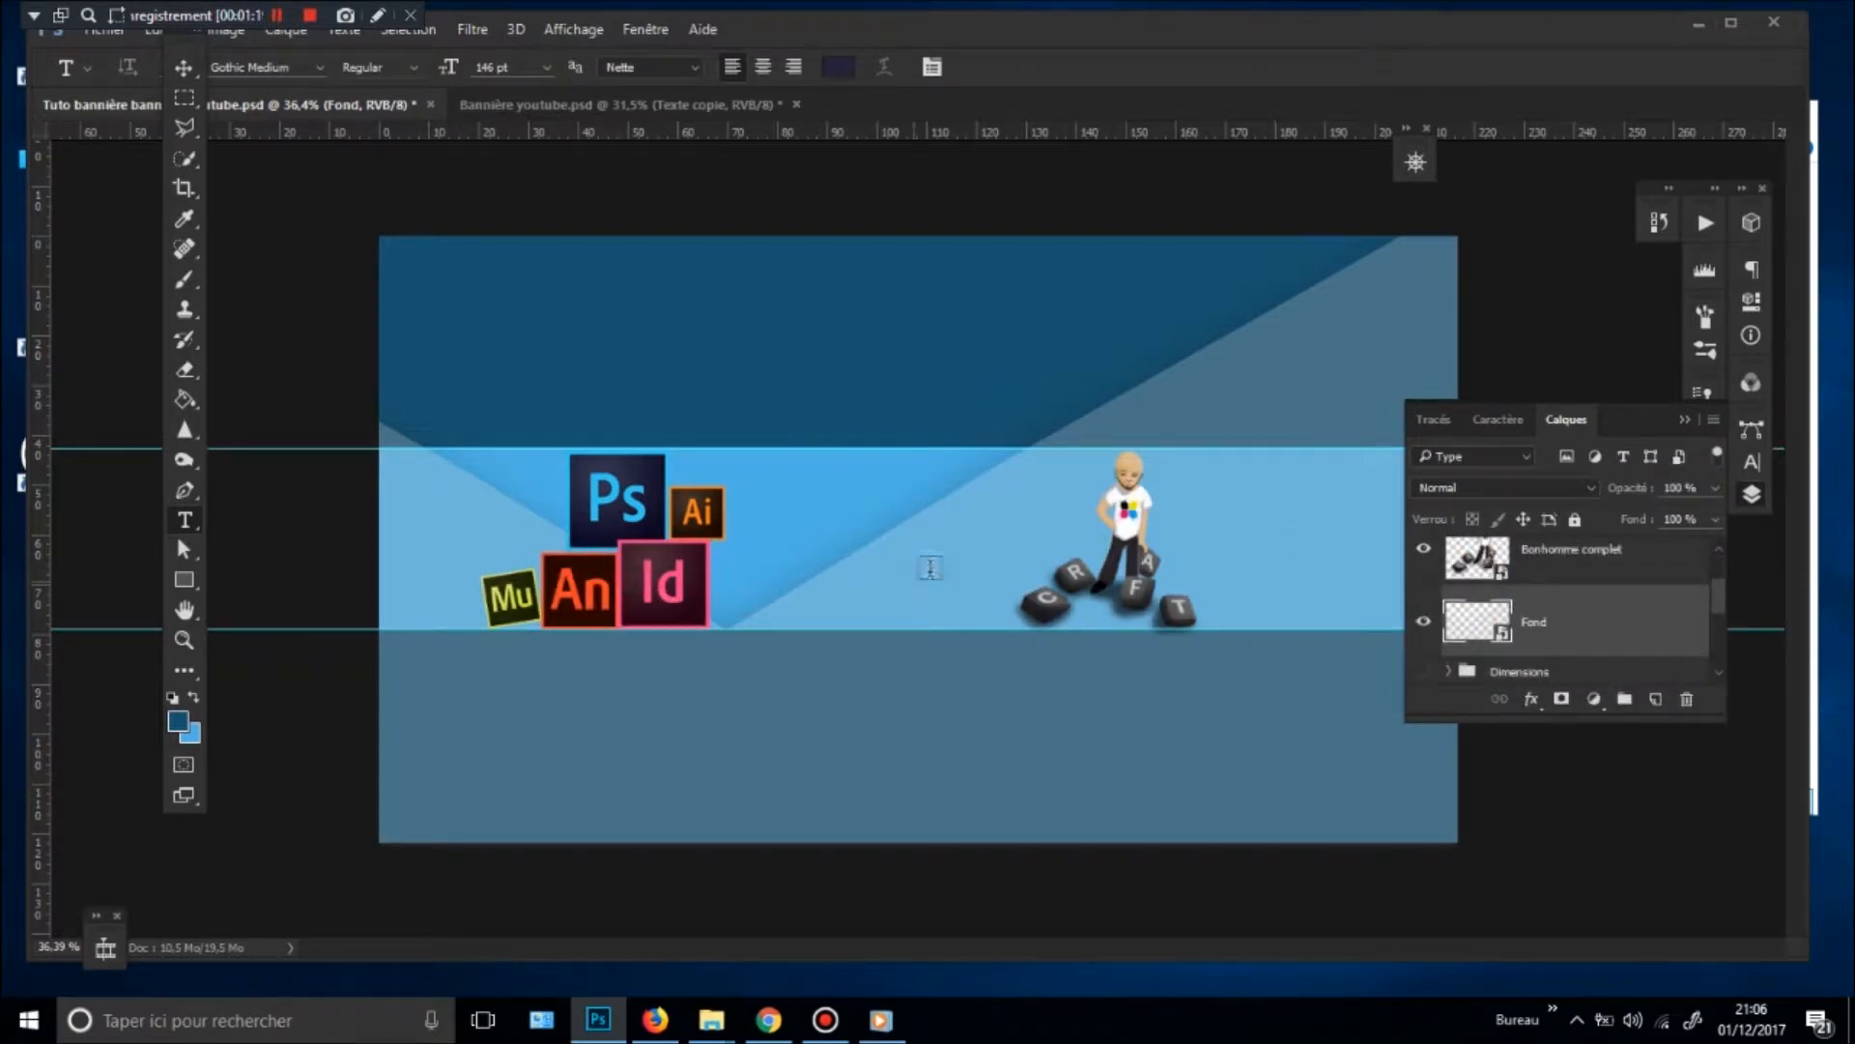
- Change the Fond layer's blend mode to Obscurcir
key(ctrl+minus)
drag(1032, 625, 1047, 622)
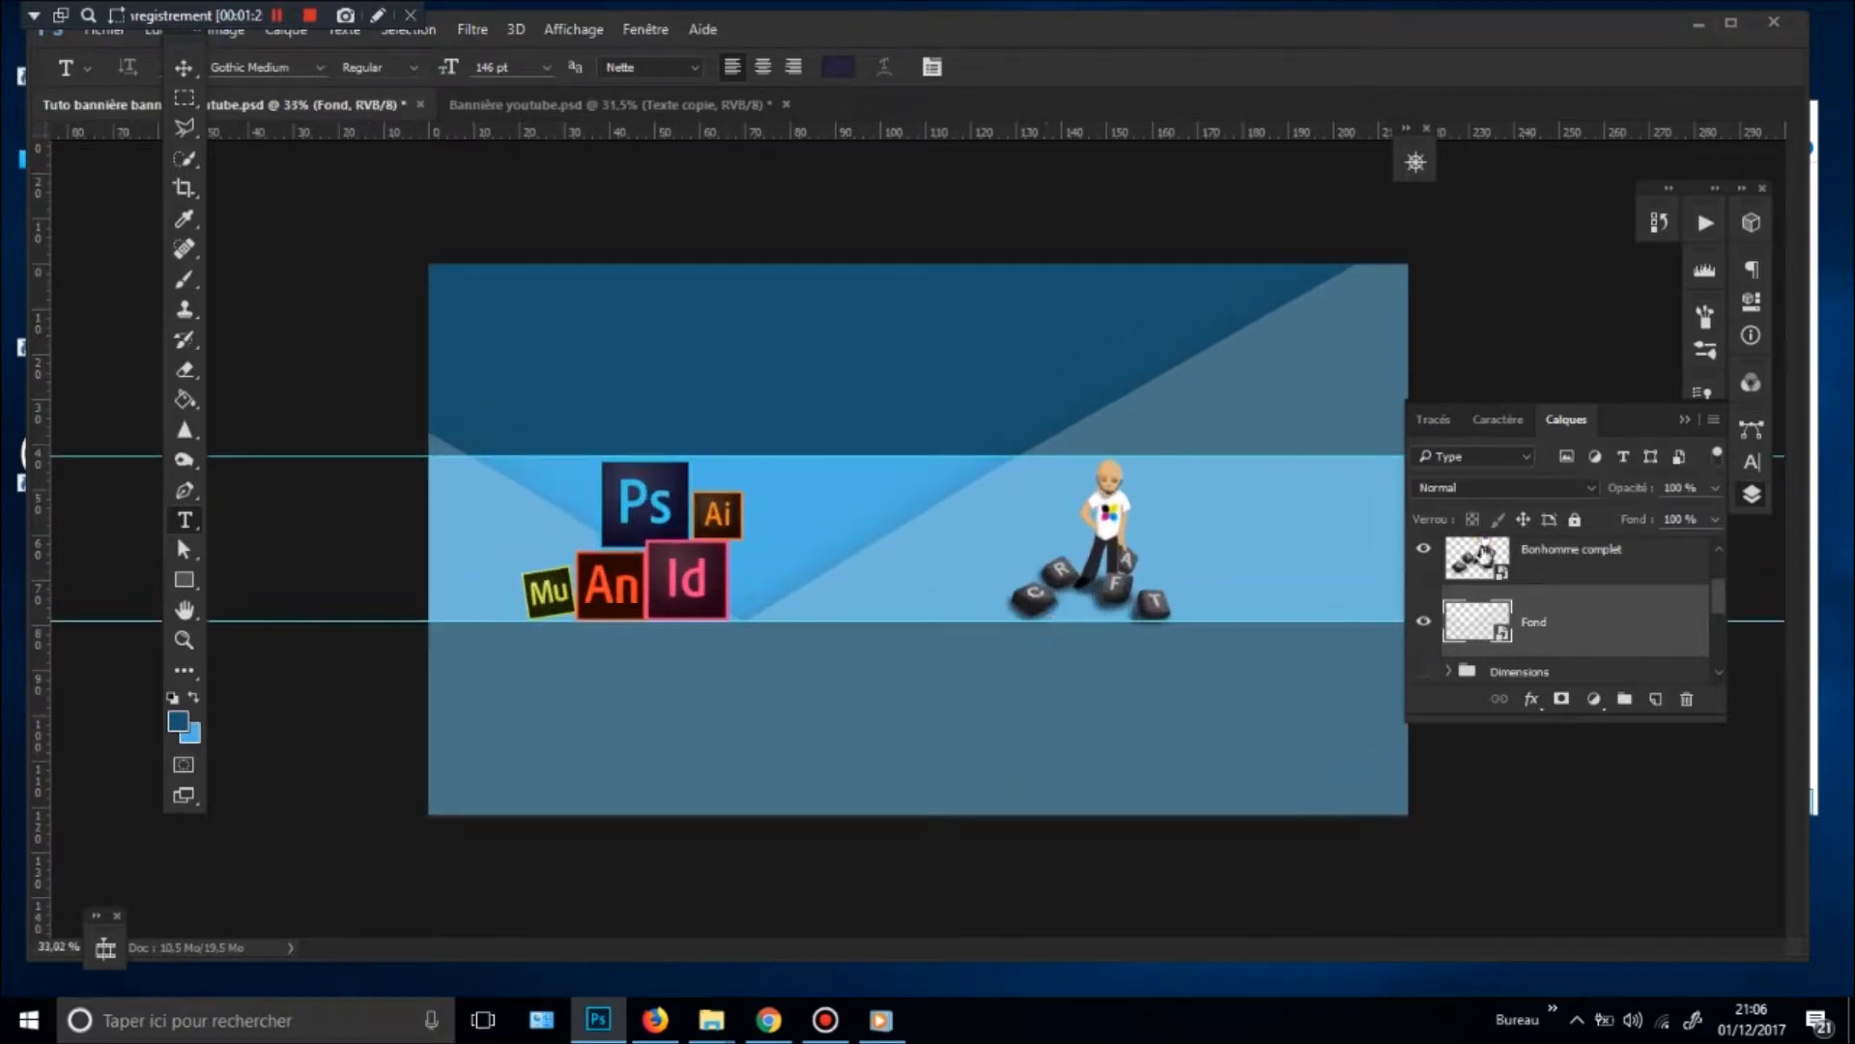
click(1486, 490)
click(1459, 514)
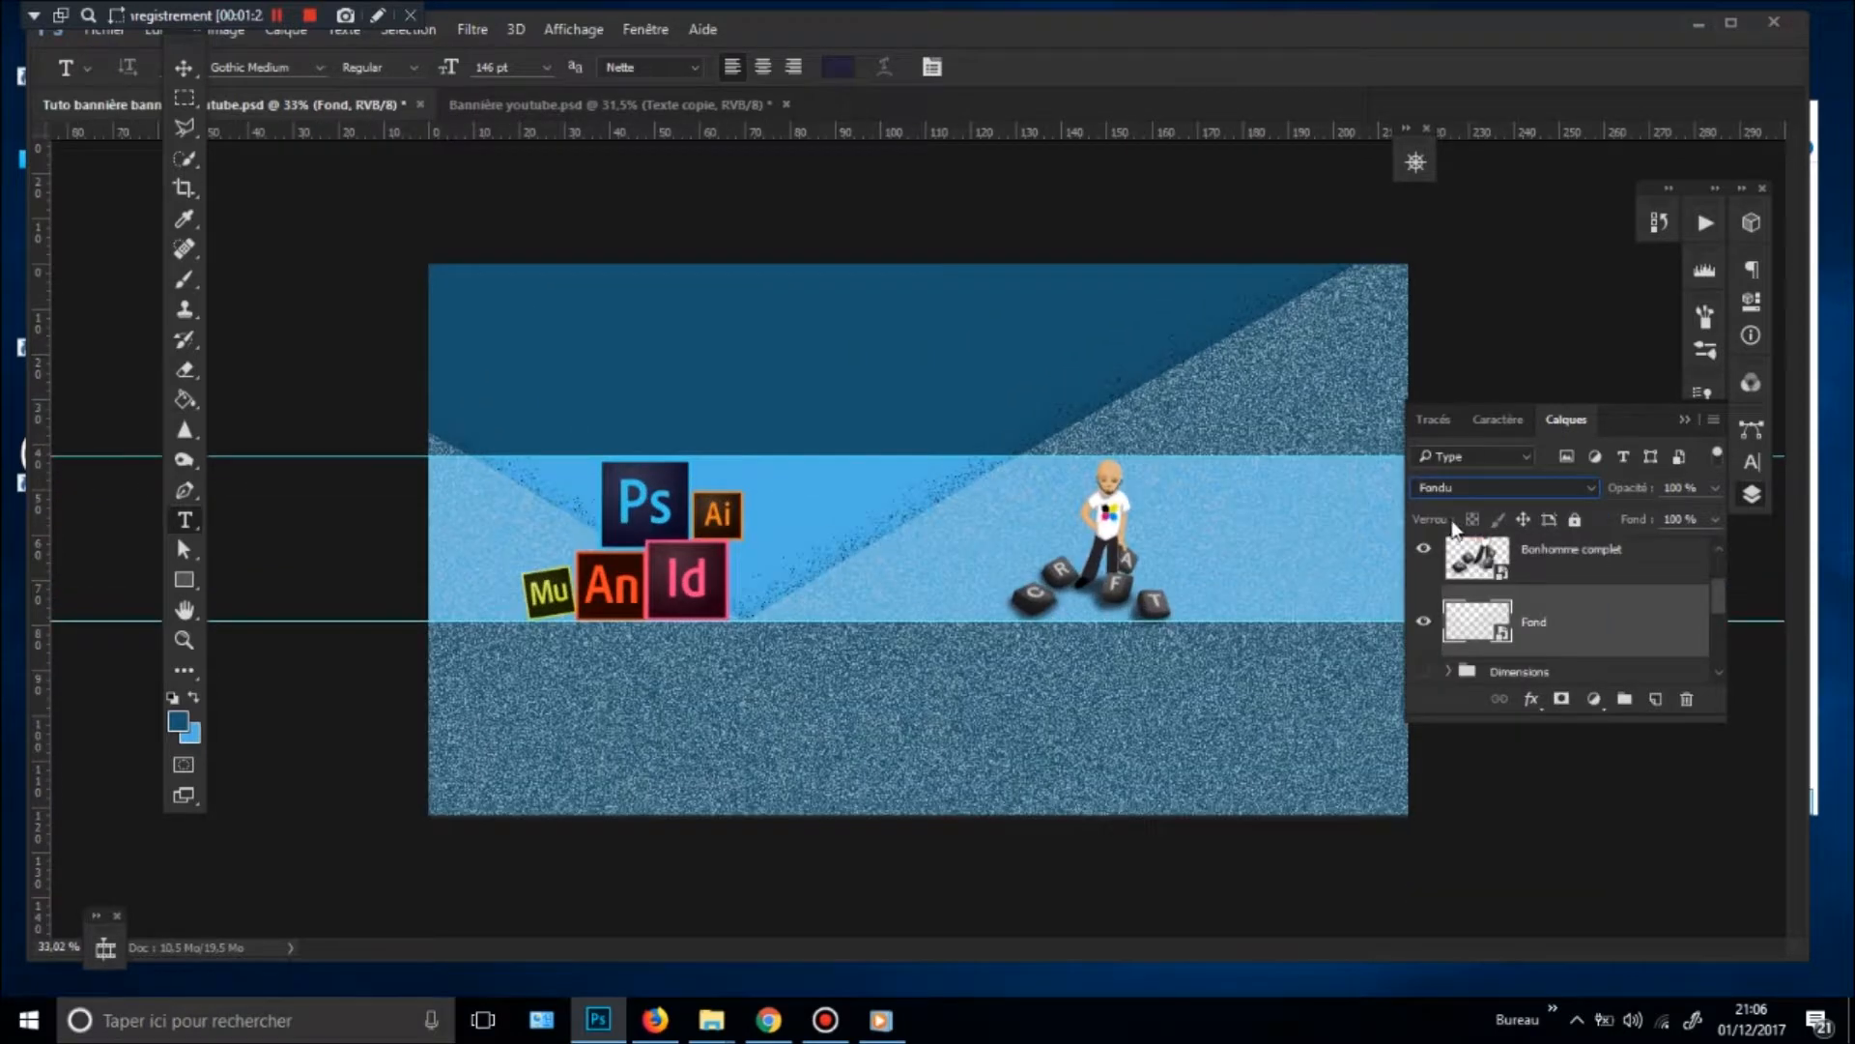
key(Down)
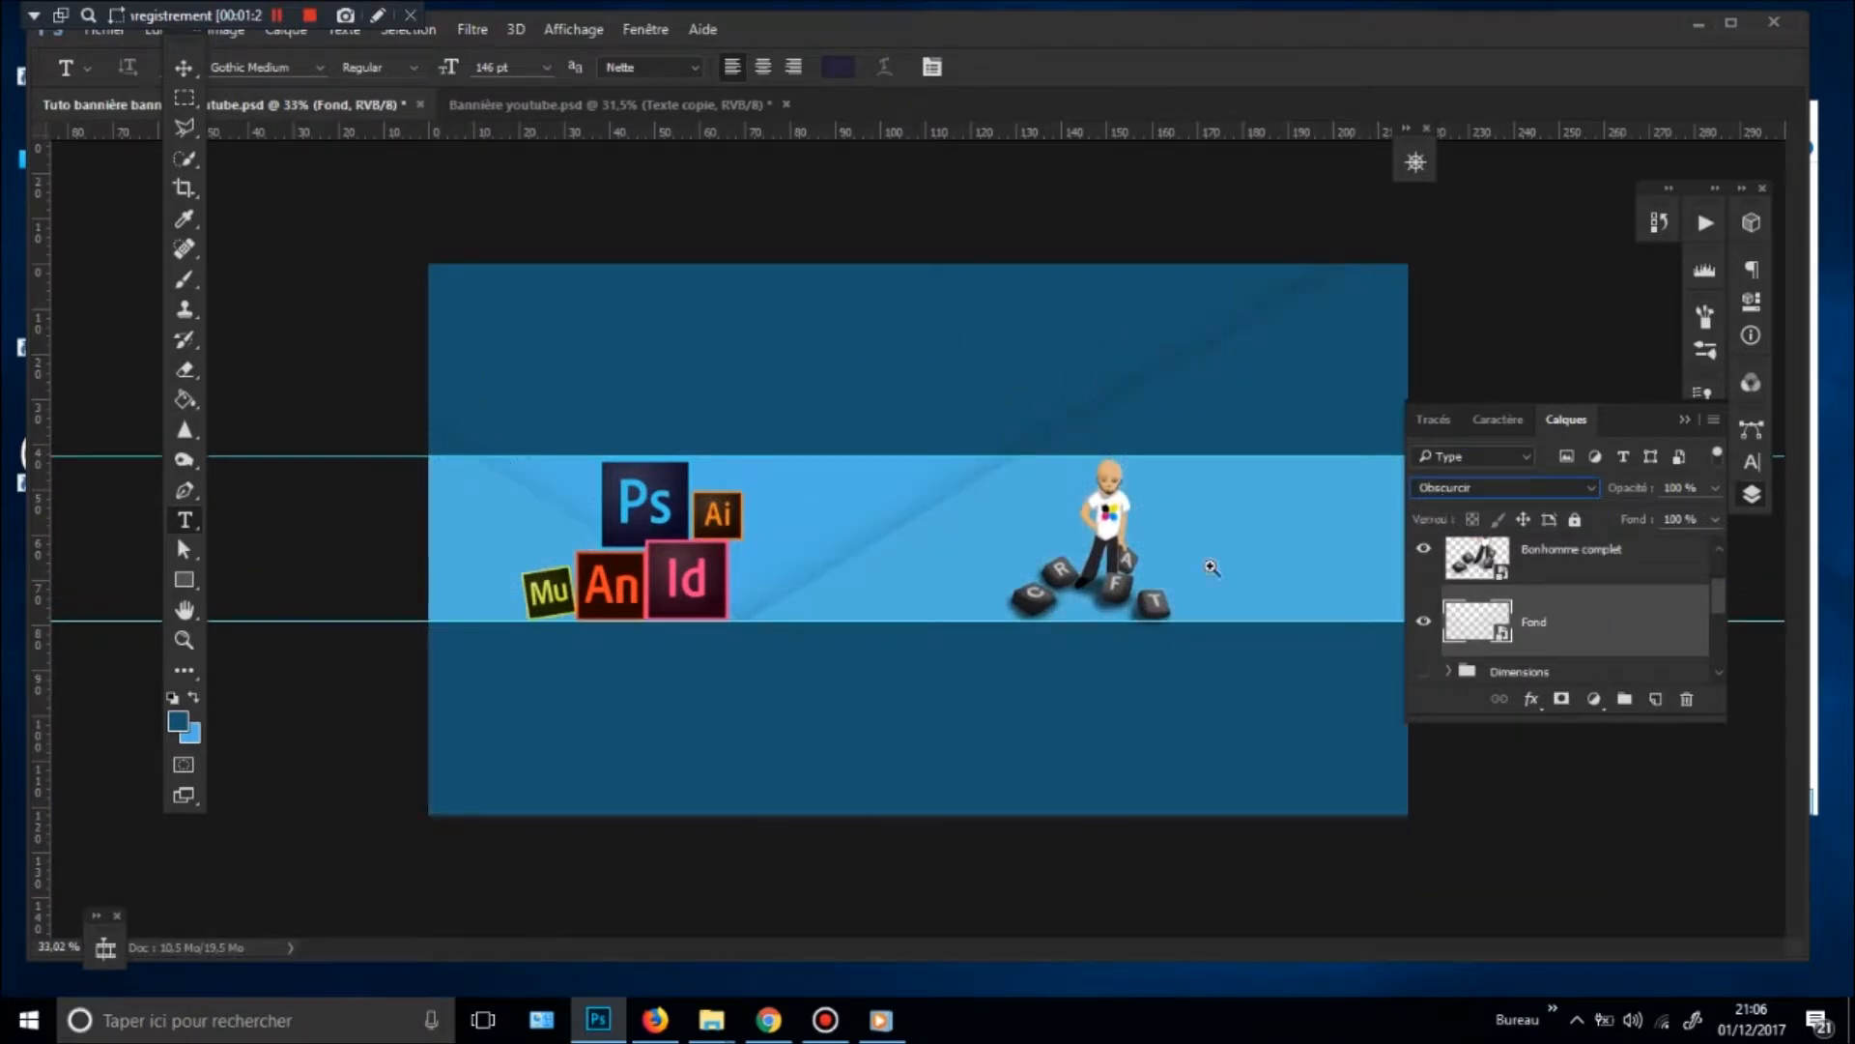
mouse_move(906, 542)
mouse_down()
mouse_move(991, 536)
mouse_move(870, 542)
mouse_up()
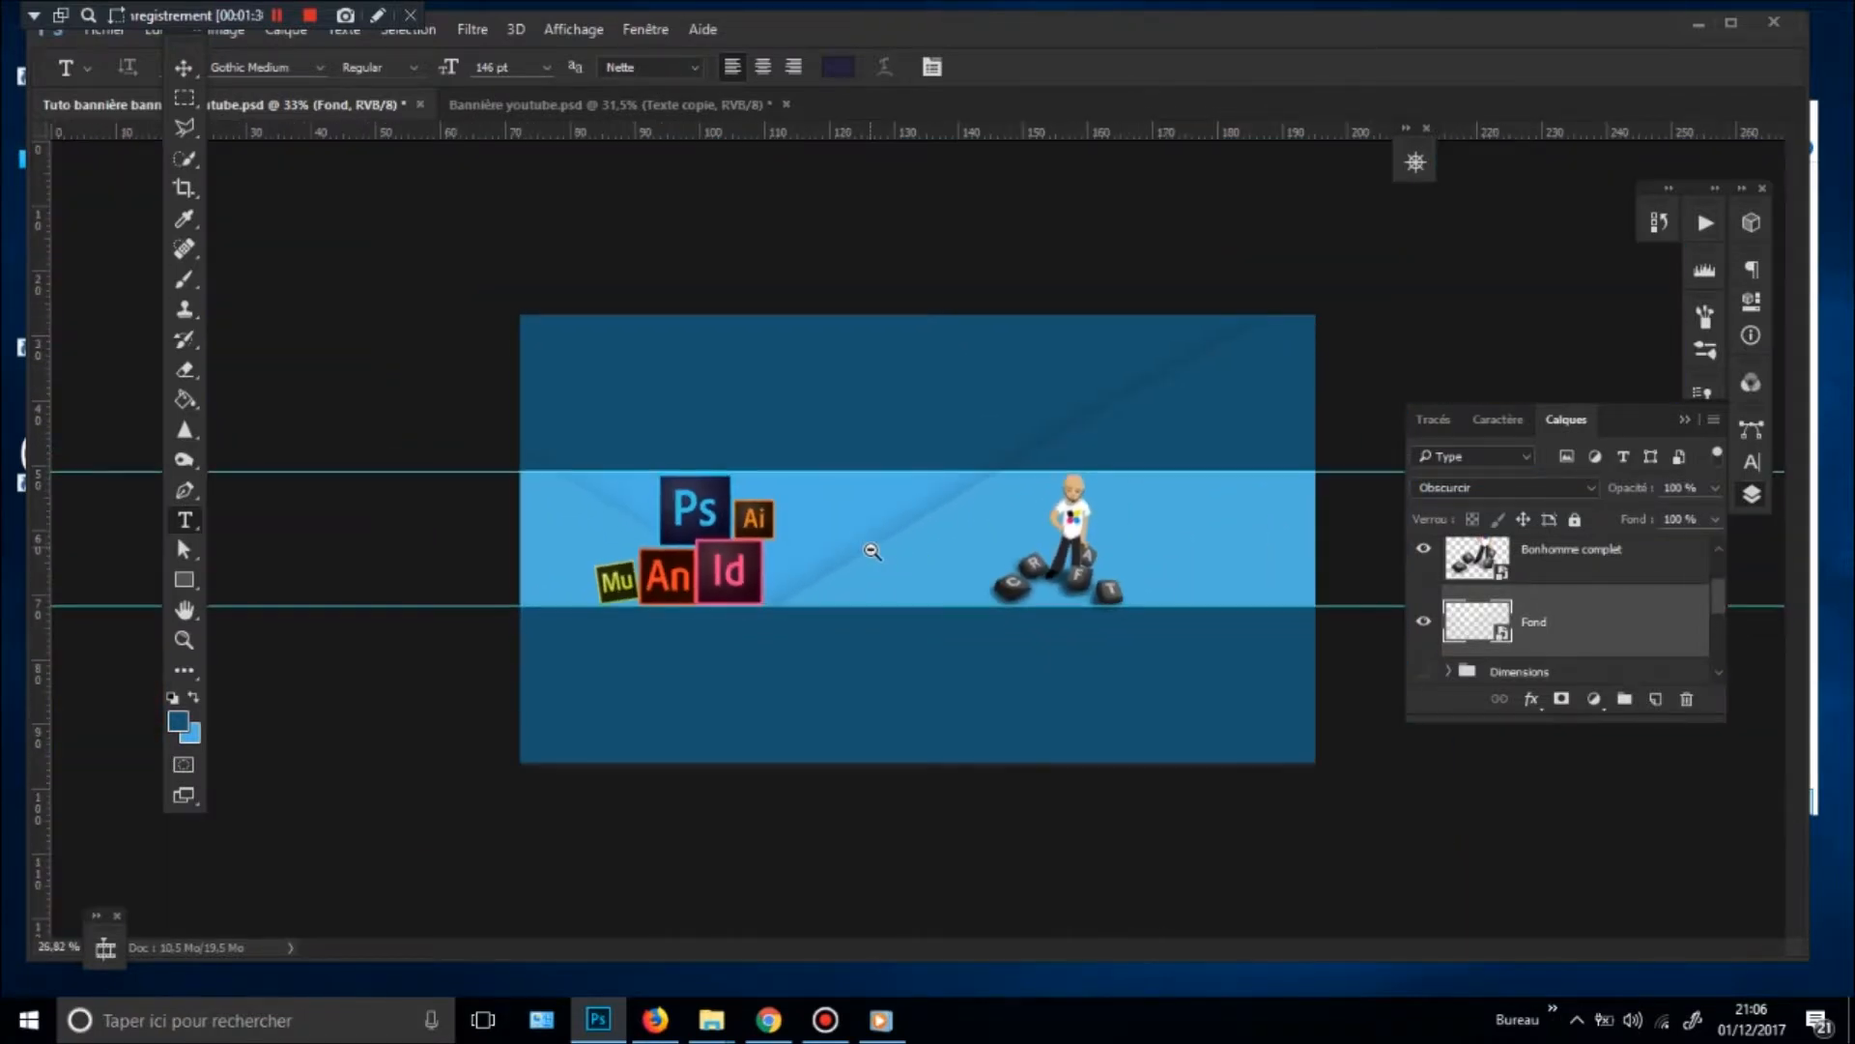
- Place the Mon pixi image from the Les images folder, scaled to about 24%, on the light blue band from the logos rightward
mouse_move(715, 1020)
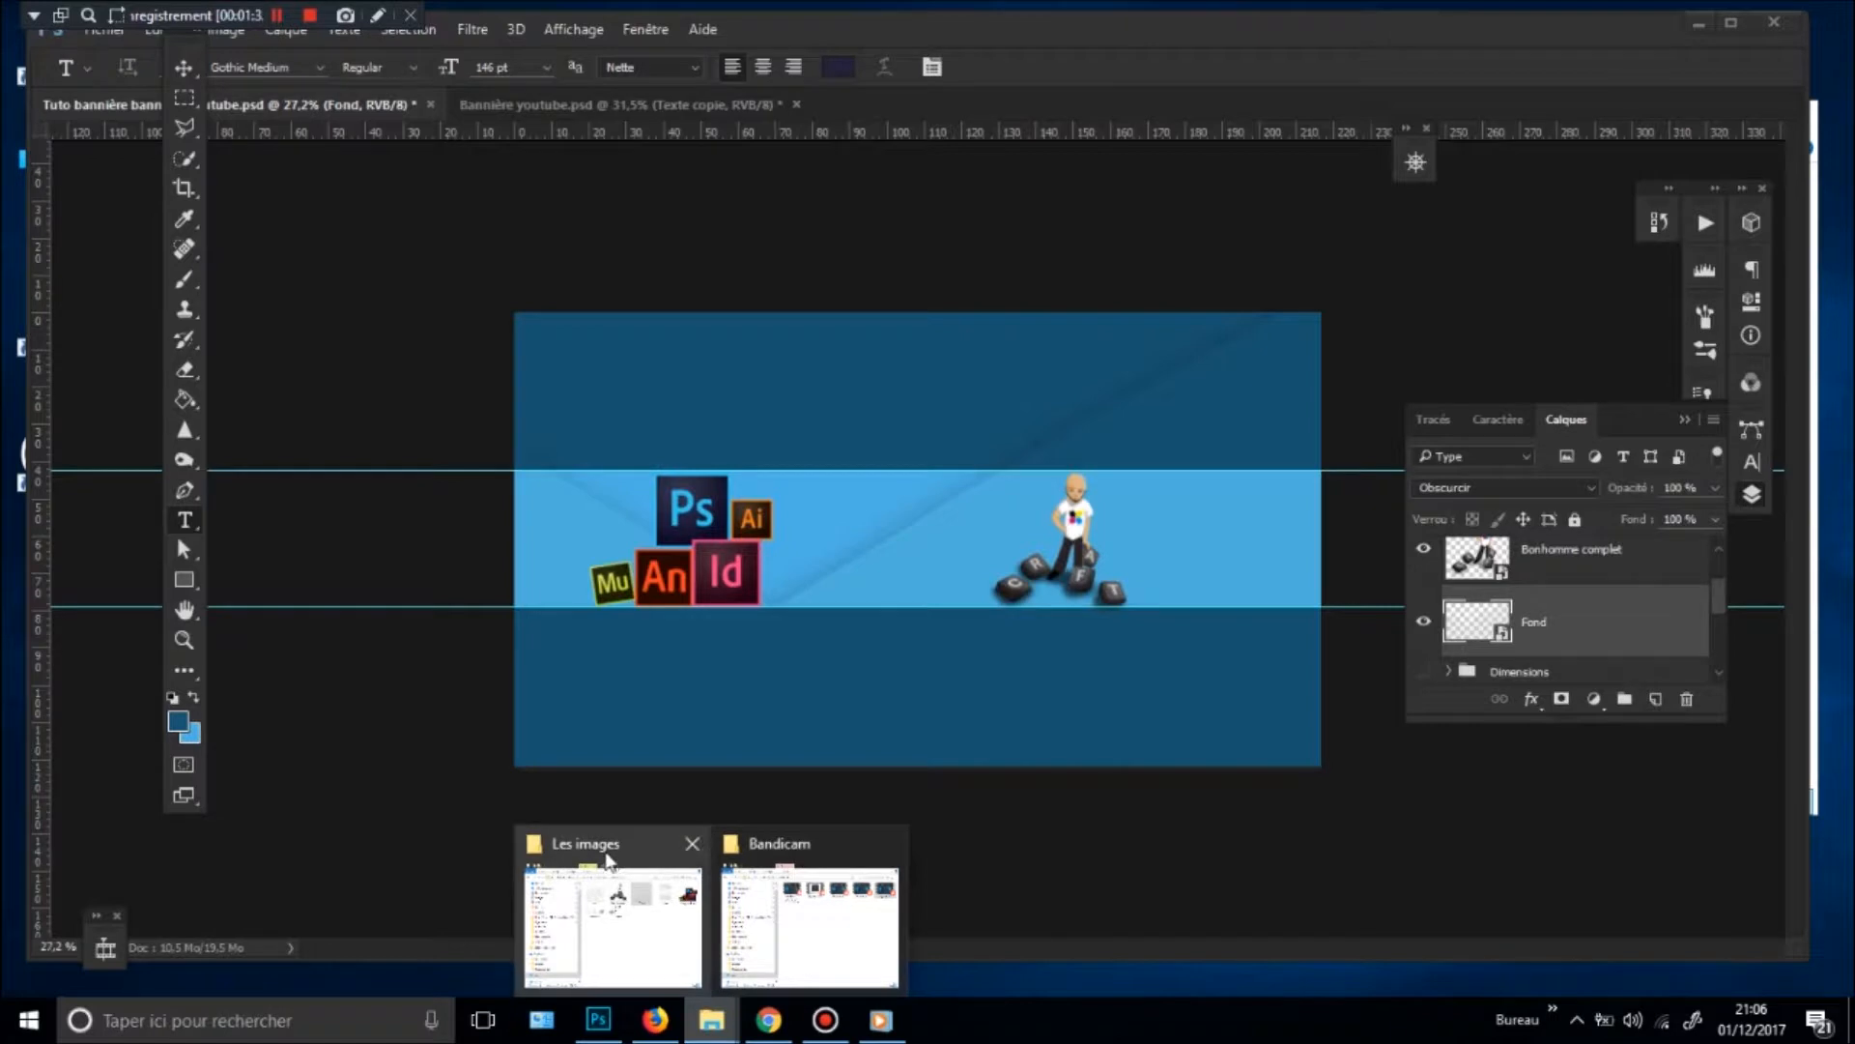
click(665, 872)
click(1341, 392)
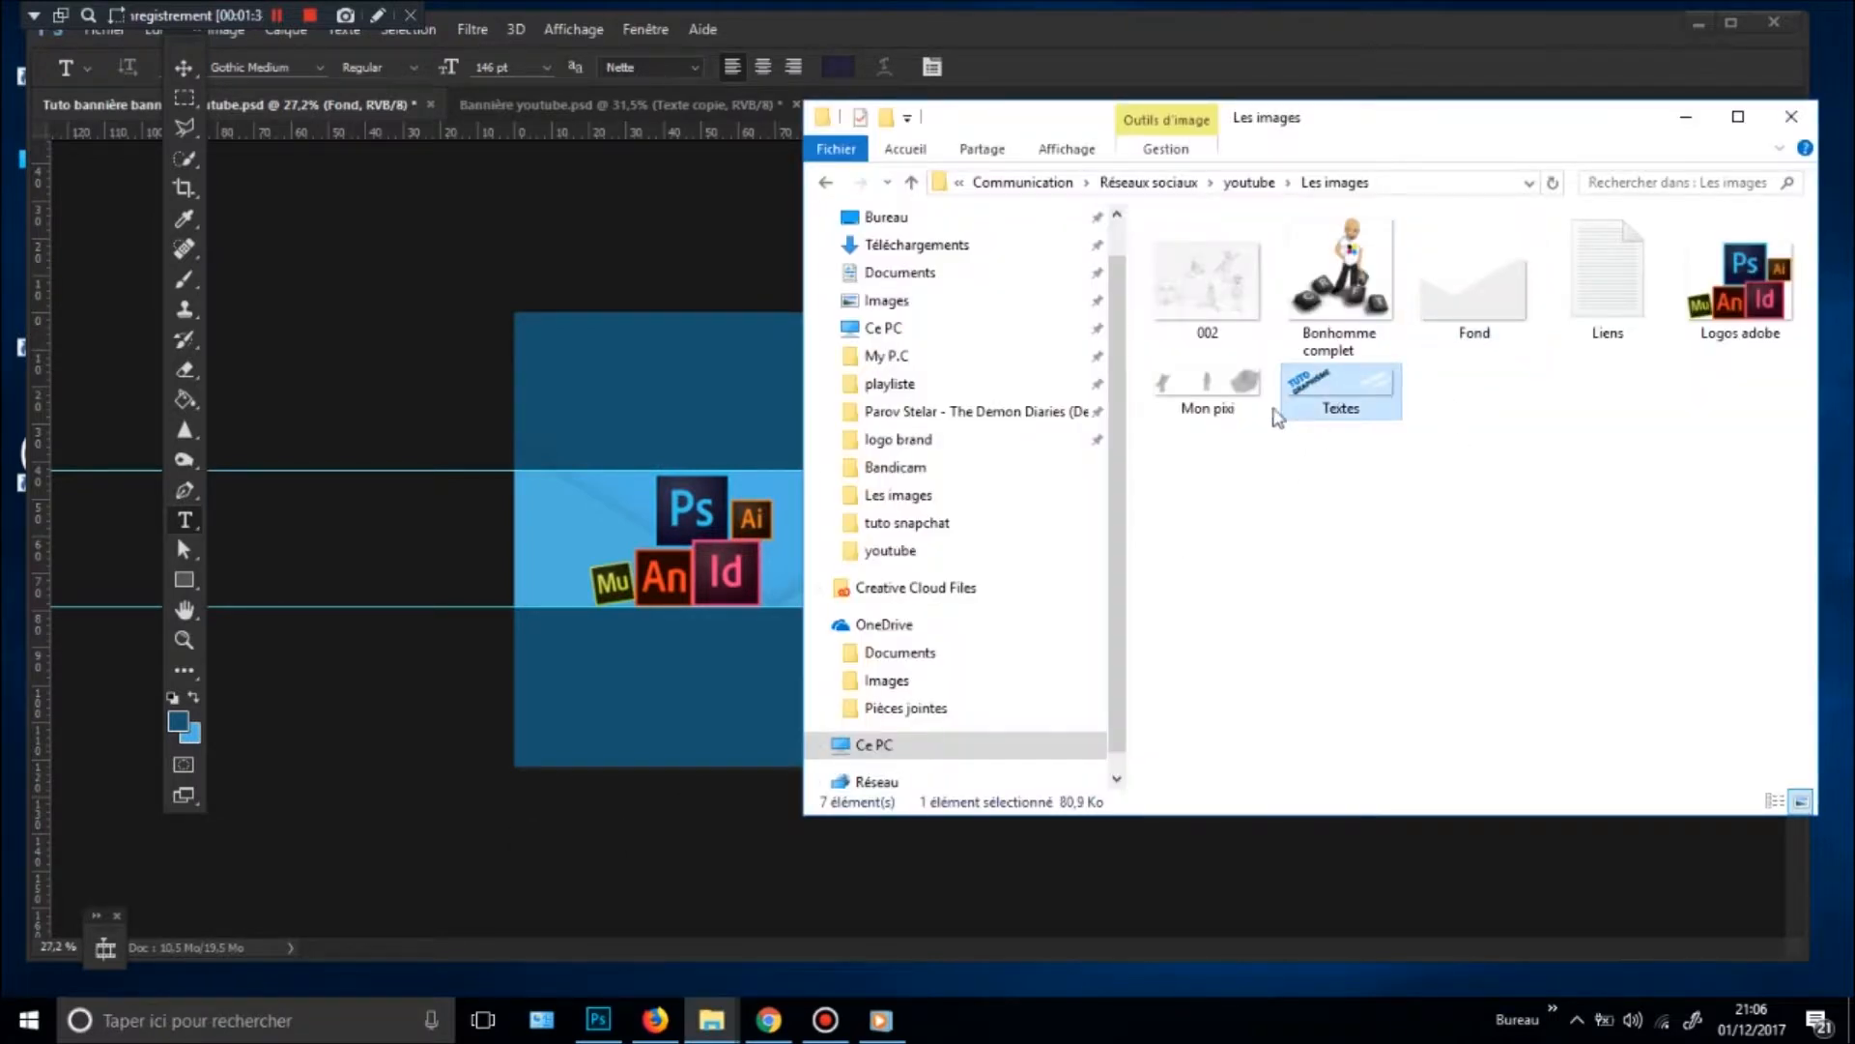
drag(1527, 154, 1639, 179)
drag(1321, 411, 1129, 544)
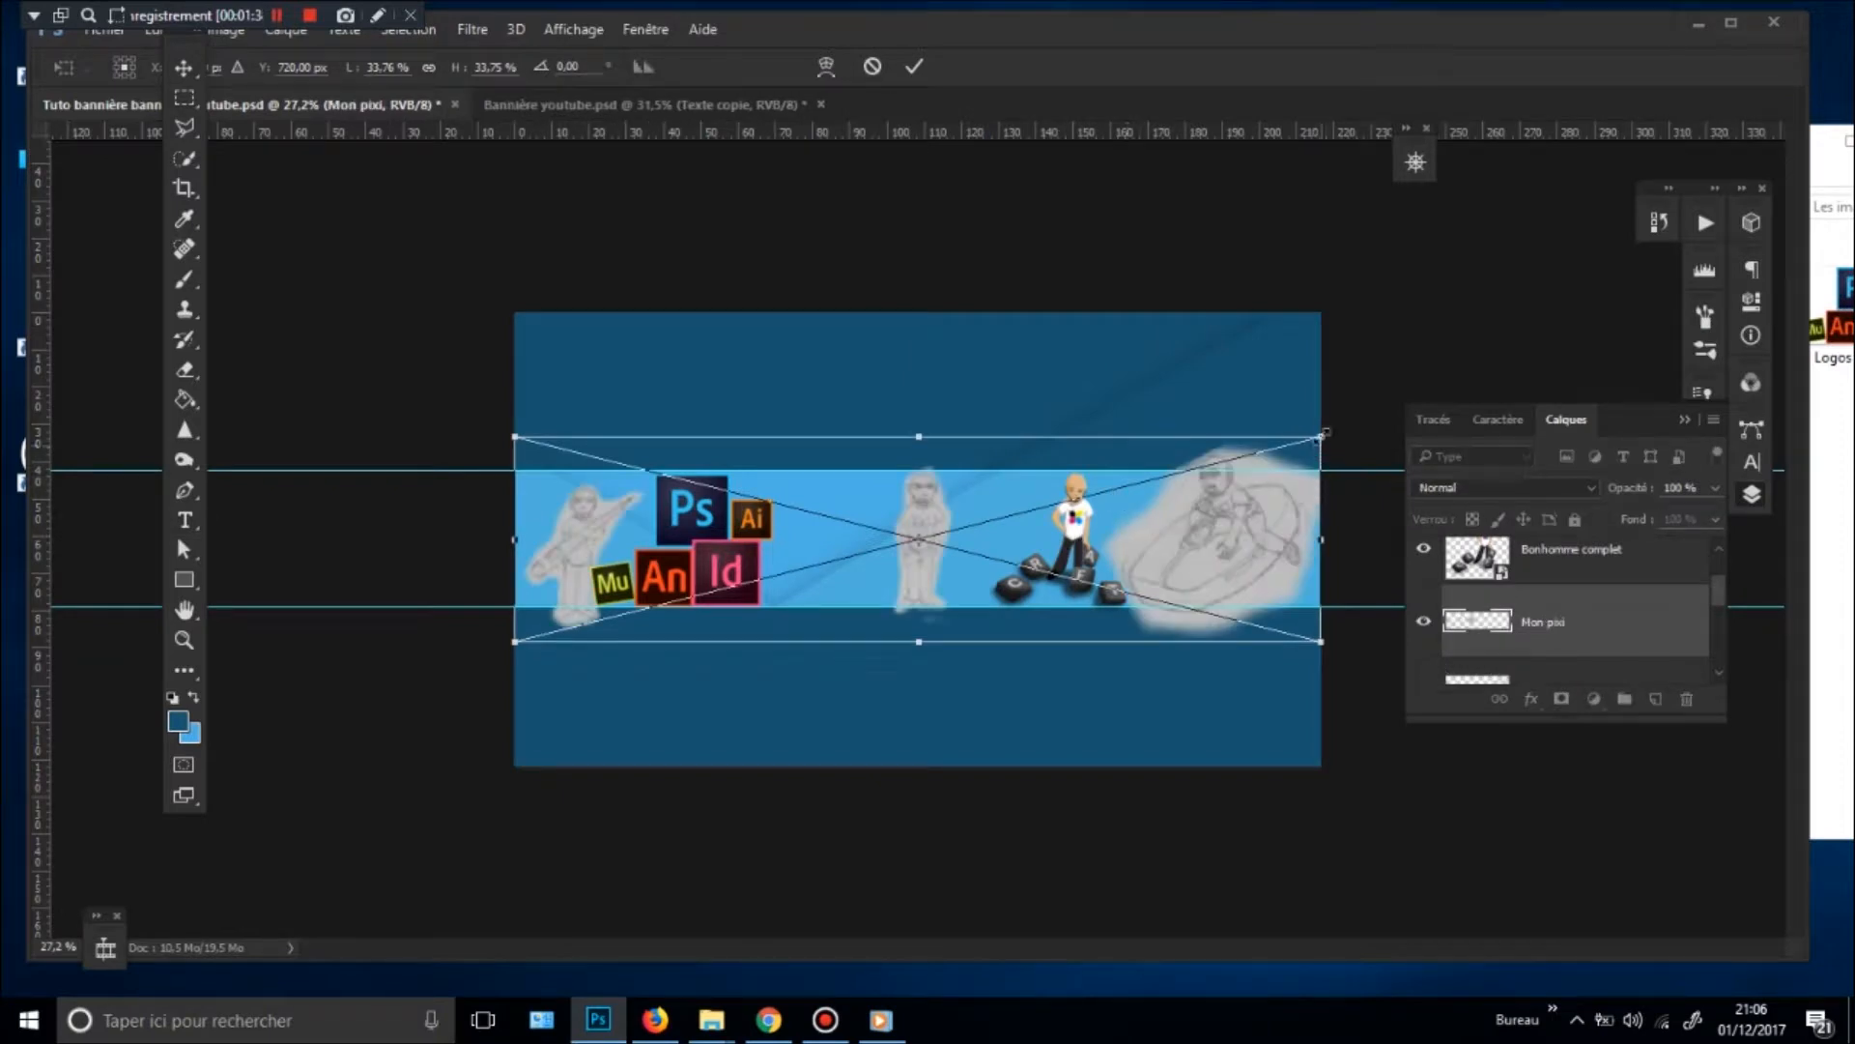
drag(1246, 475, 1212, 464)
drag(519, 643, 615, 615)
drag(1145, 576, 1244, 574)
drag(718, 619, 731, 620)
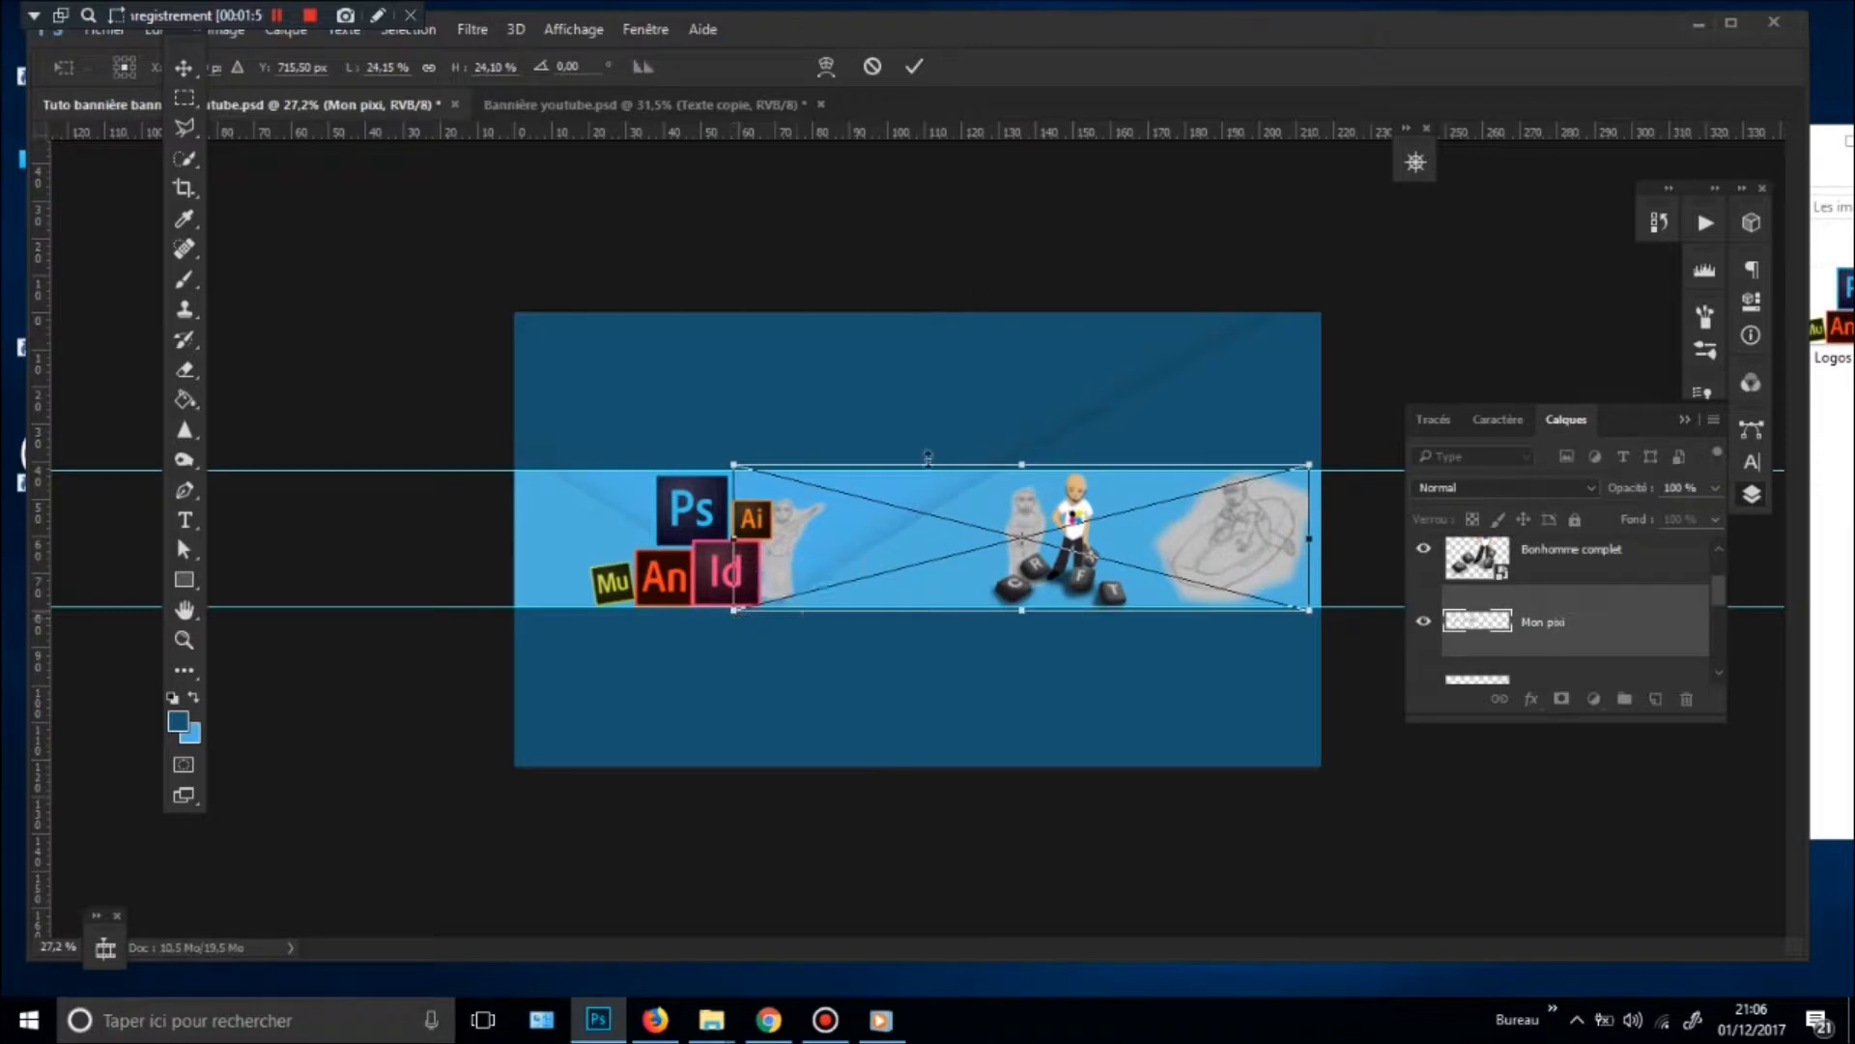
click(916, 64)
key(t)
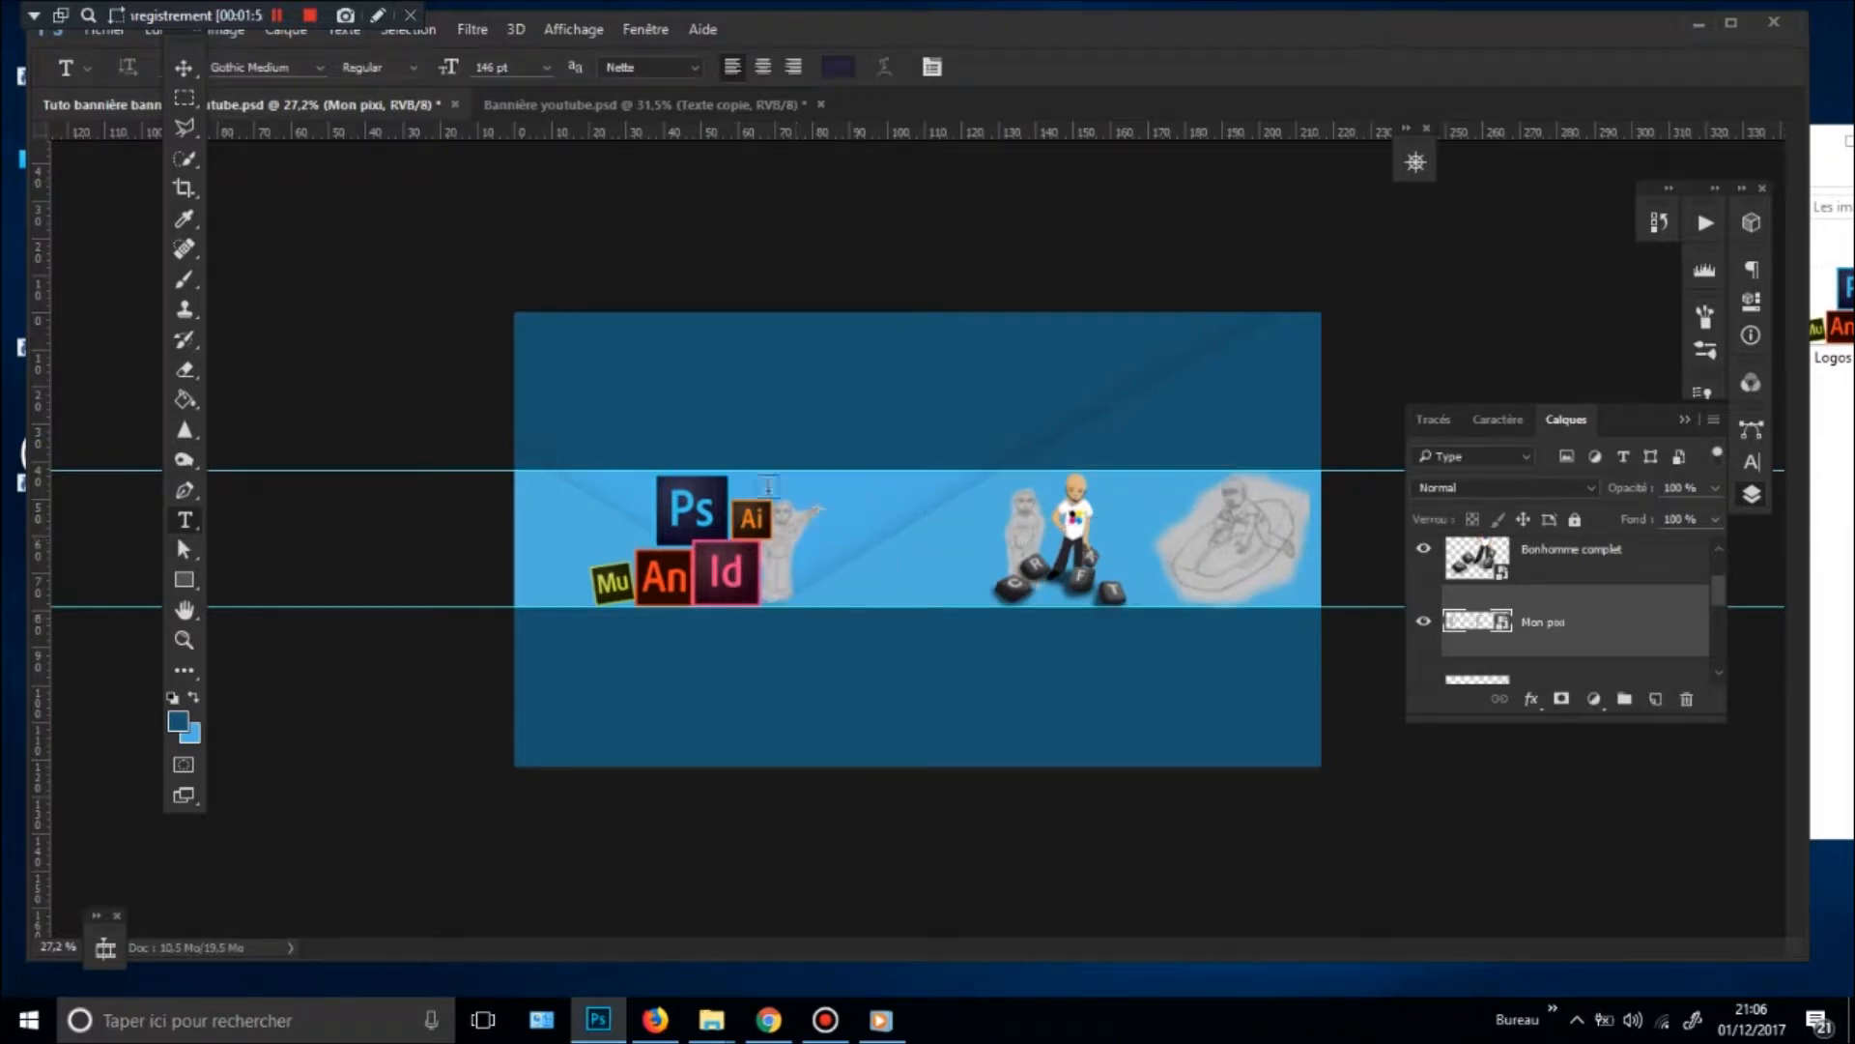
- Marquee-select the pencil-holding sketch beside the Adobe logos on the Mon pixi layer and try to move it
key(m)
mouse_move(717, 458)
mouse_down()
mouse_move(786, 473)
mouse_move(758, 464)
mouse_up()
drag(656, 425, 810, 653)
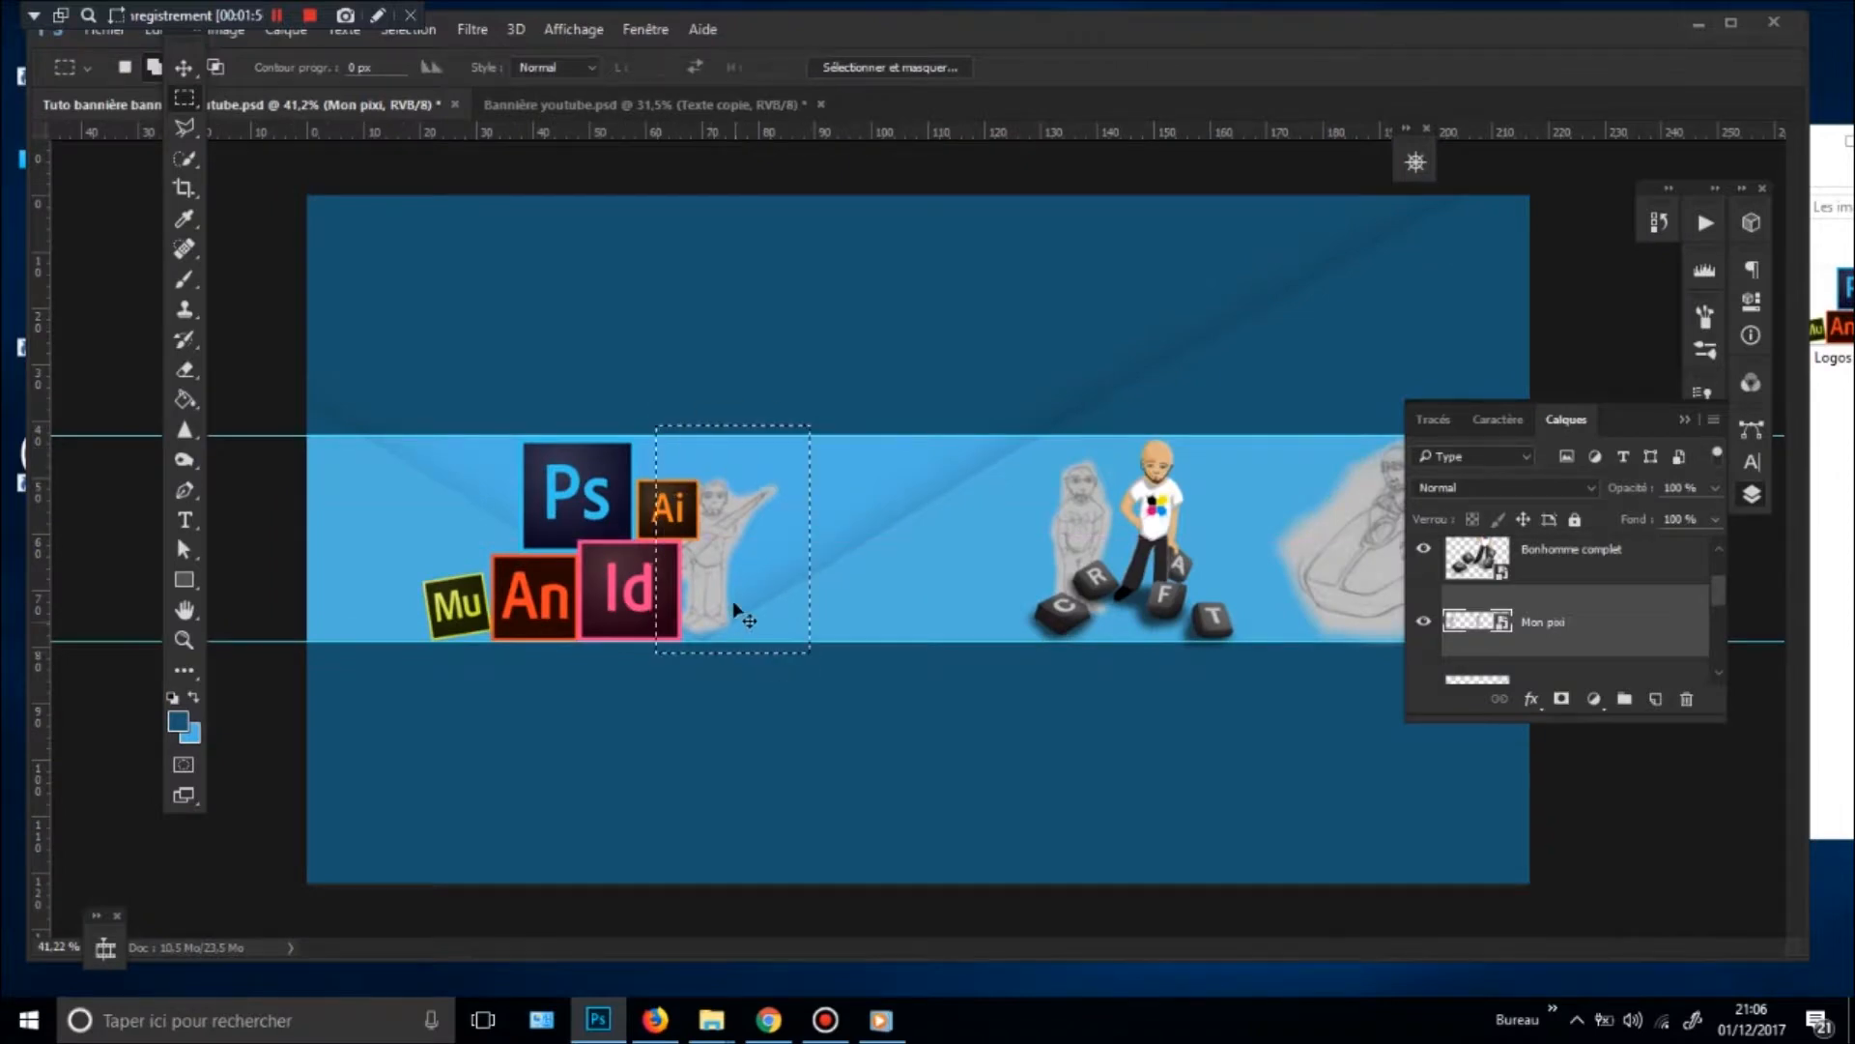
drag(726, 599, 755, 599)
key(ctrl+z)
- Rasterize the Mon pixi layer, then move the selected pencil-holding sketch clear of the Adobe logos and deselect it
right_click(1602, 615)
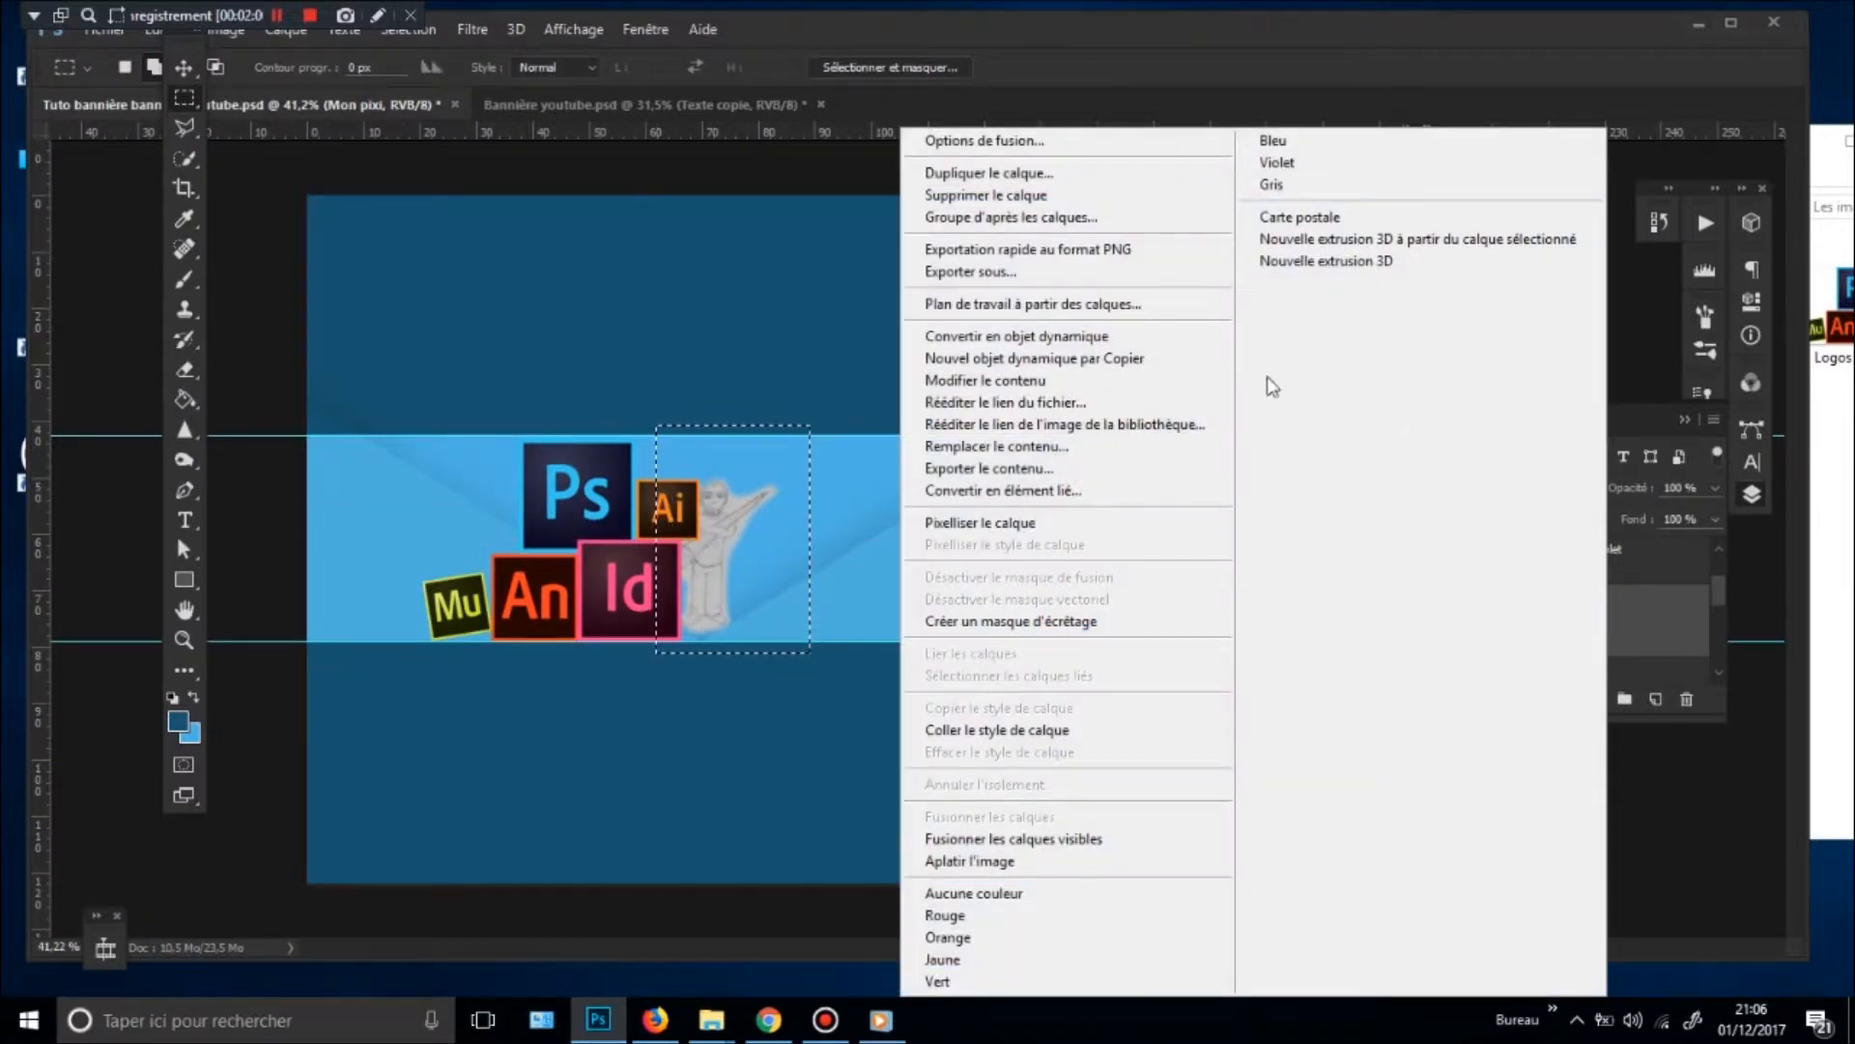
click(1063, 527)
mouse_move(738, 571)
mouse_down()
mouse_move(778, 573)
mouse_move(759, 577)
mouse_up()
click(917, 436)
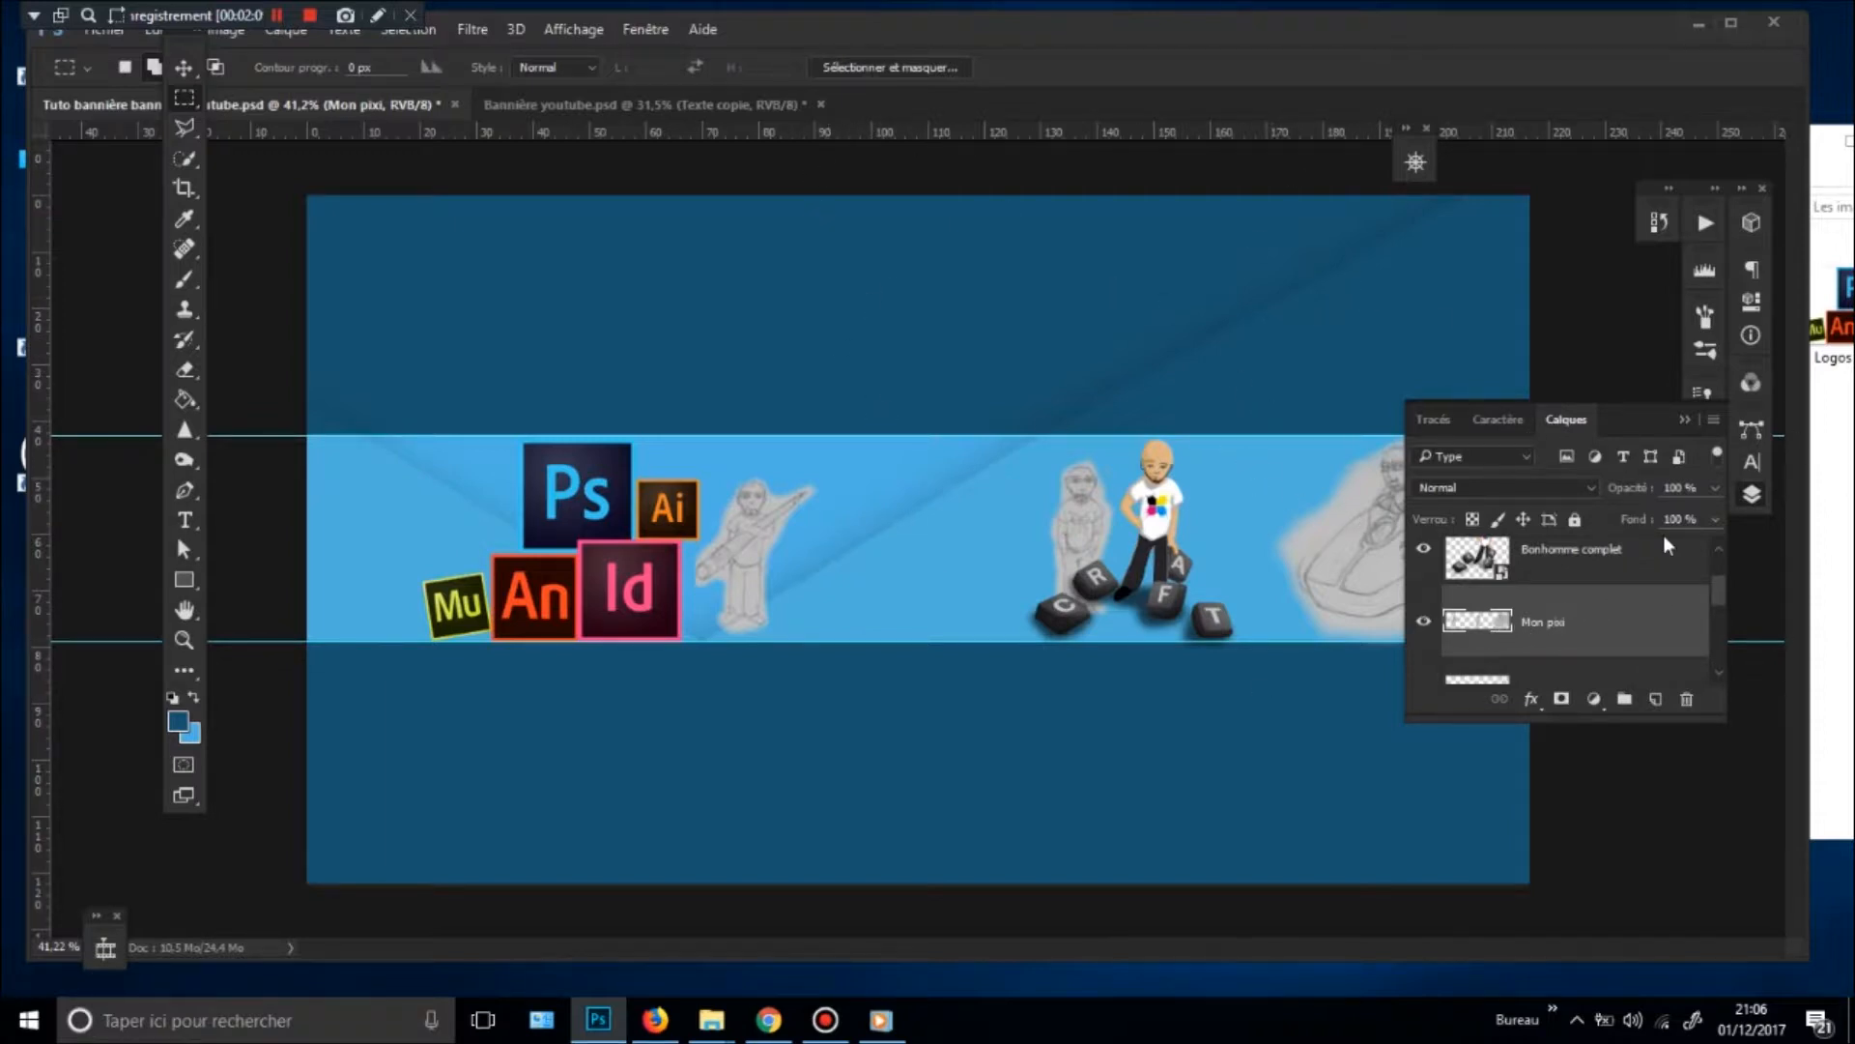
- Examine the sketches and character in the banner up close and review the document's history of operations
click(1542, 565)
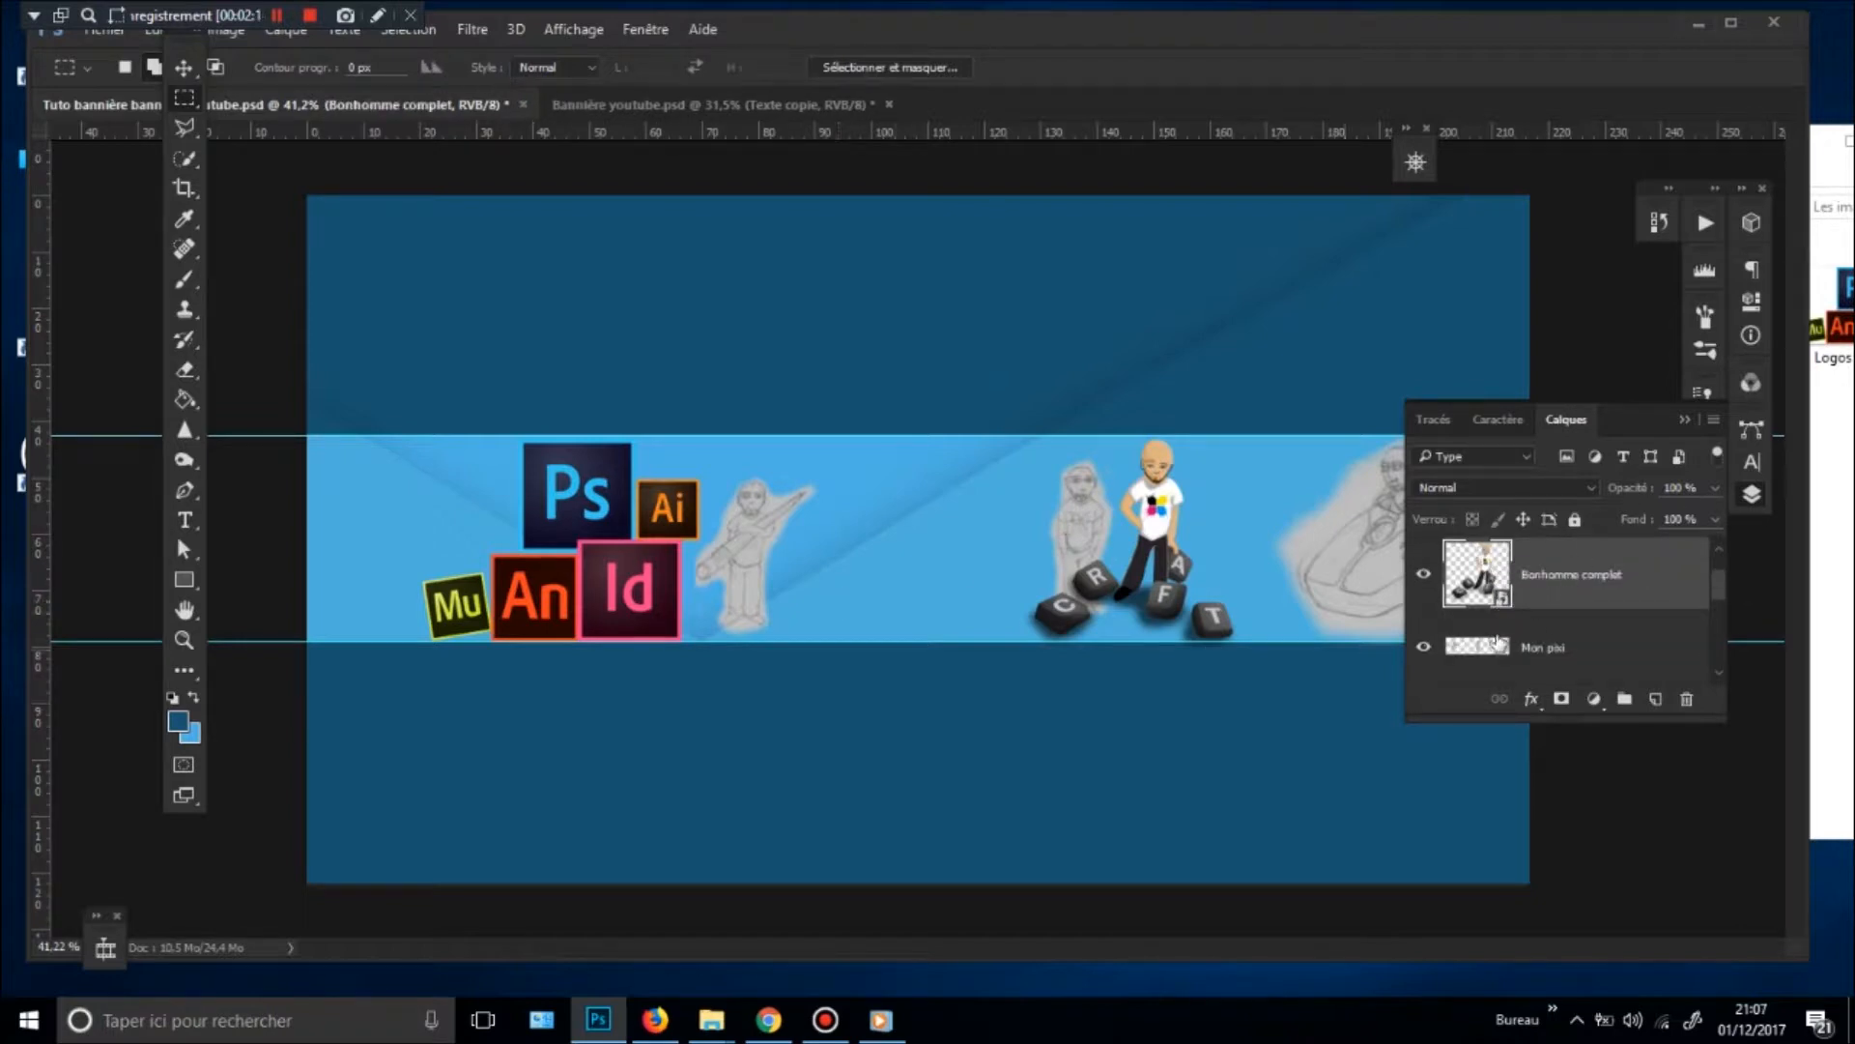
drag(843, 526, 907, 542)
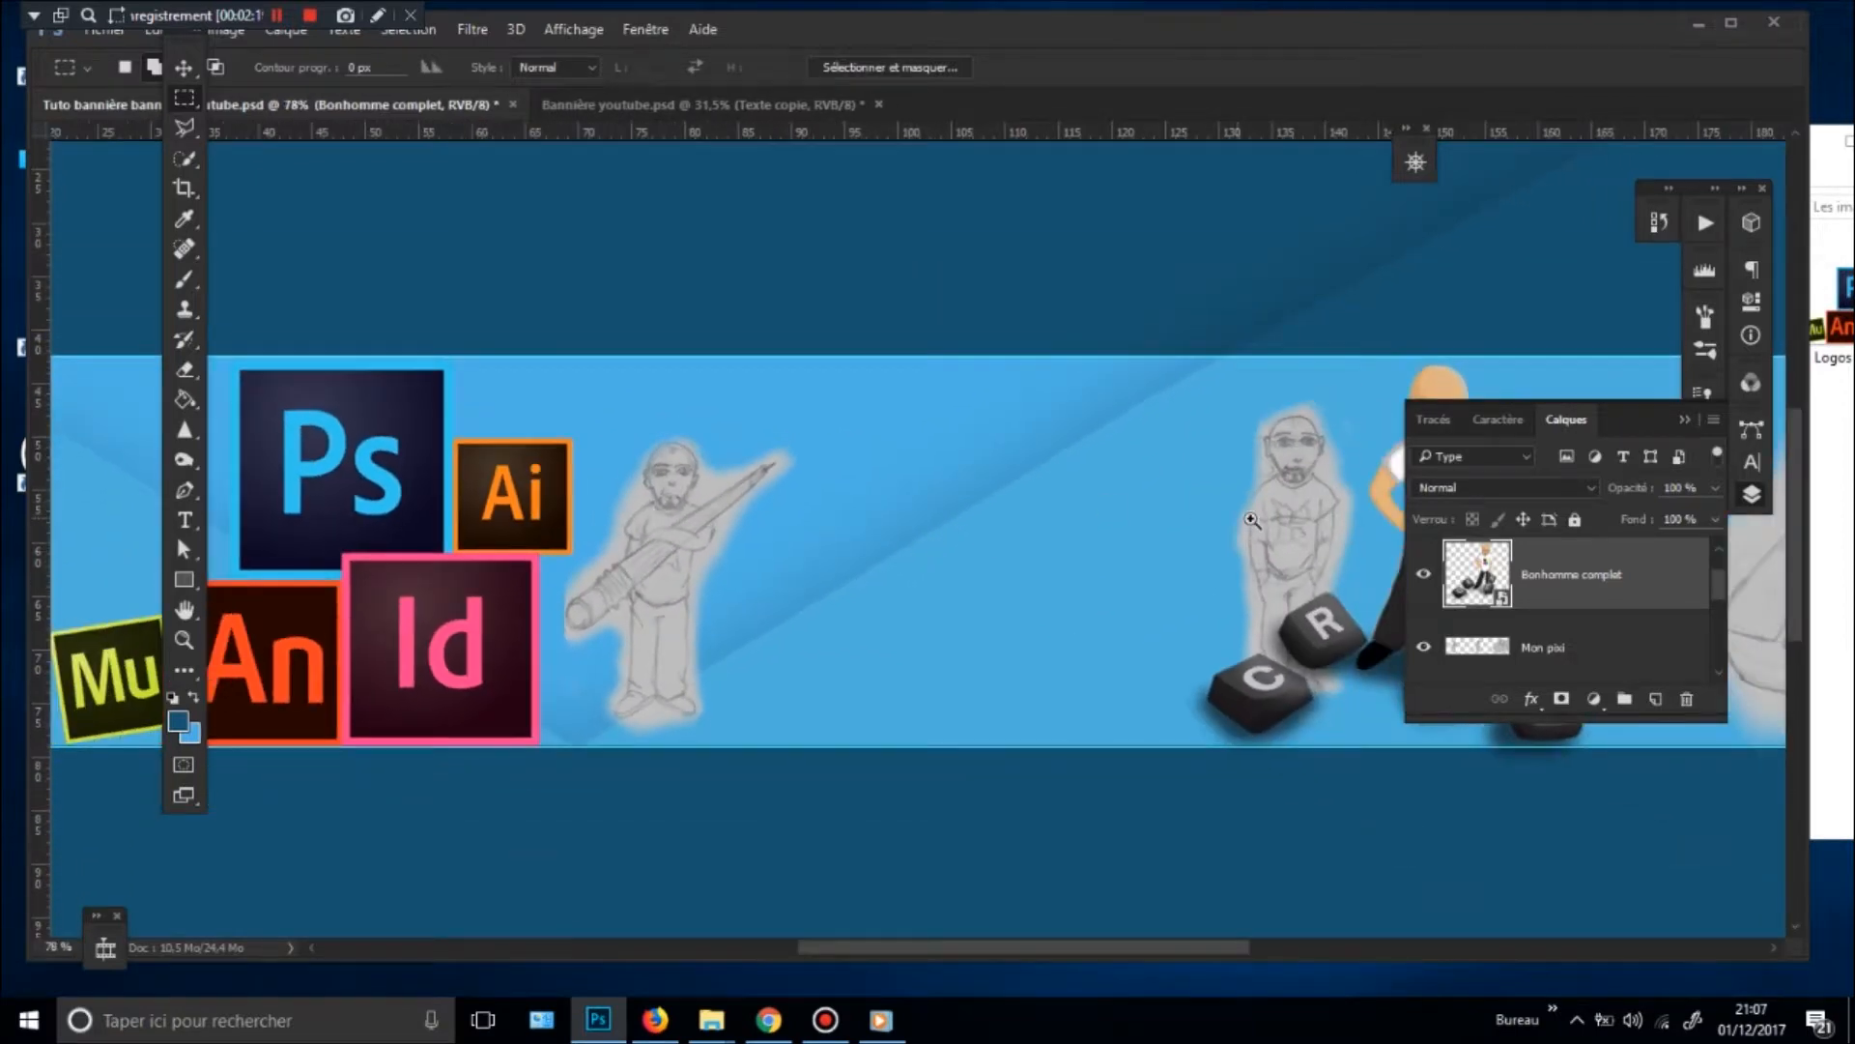
mouse_move(1162, 529)
mouse_down()
mouse_move(1140, 531)
mouse_move(1155, 531)
mouse_up()
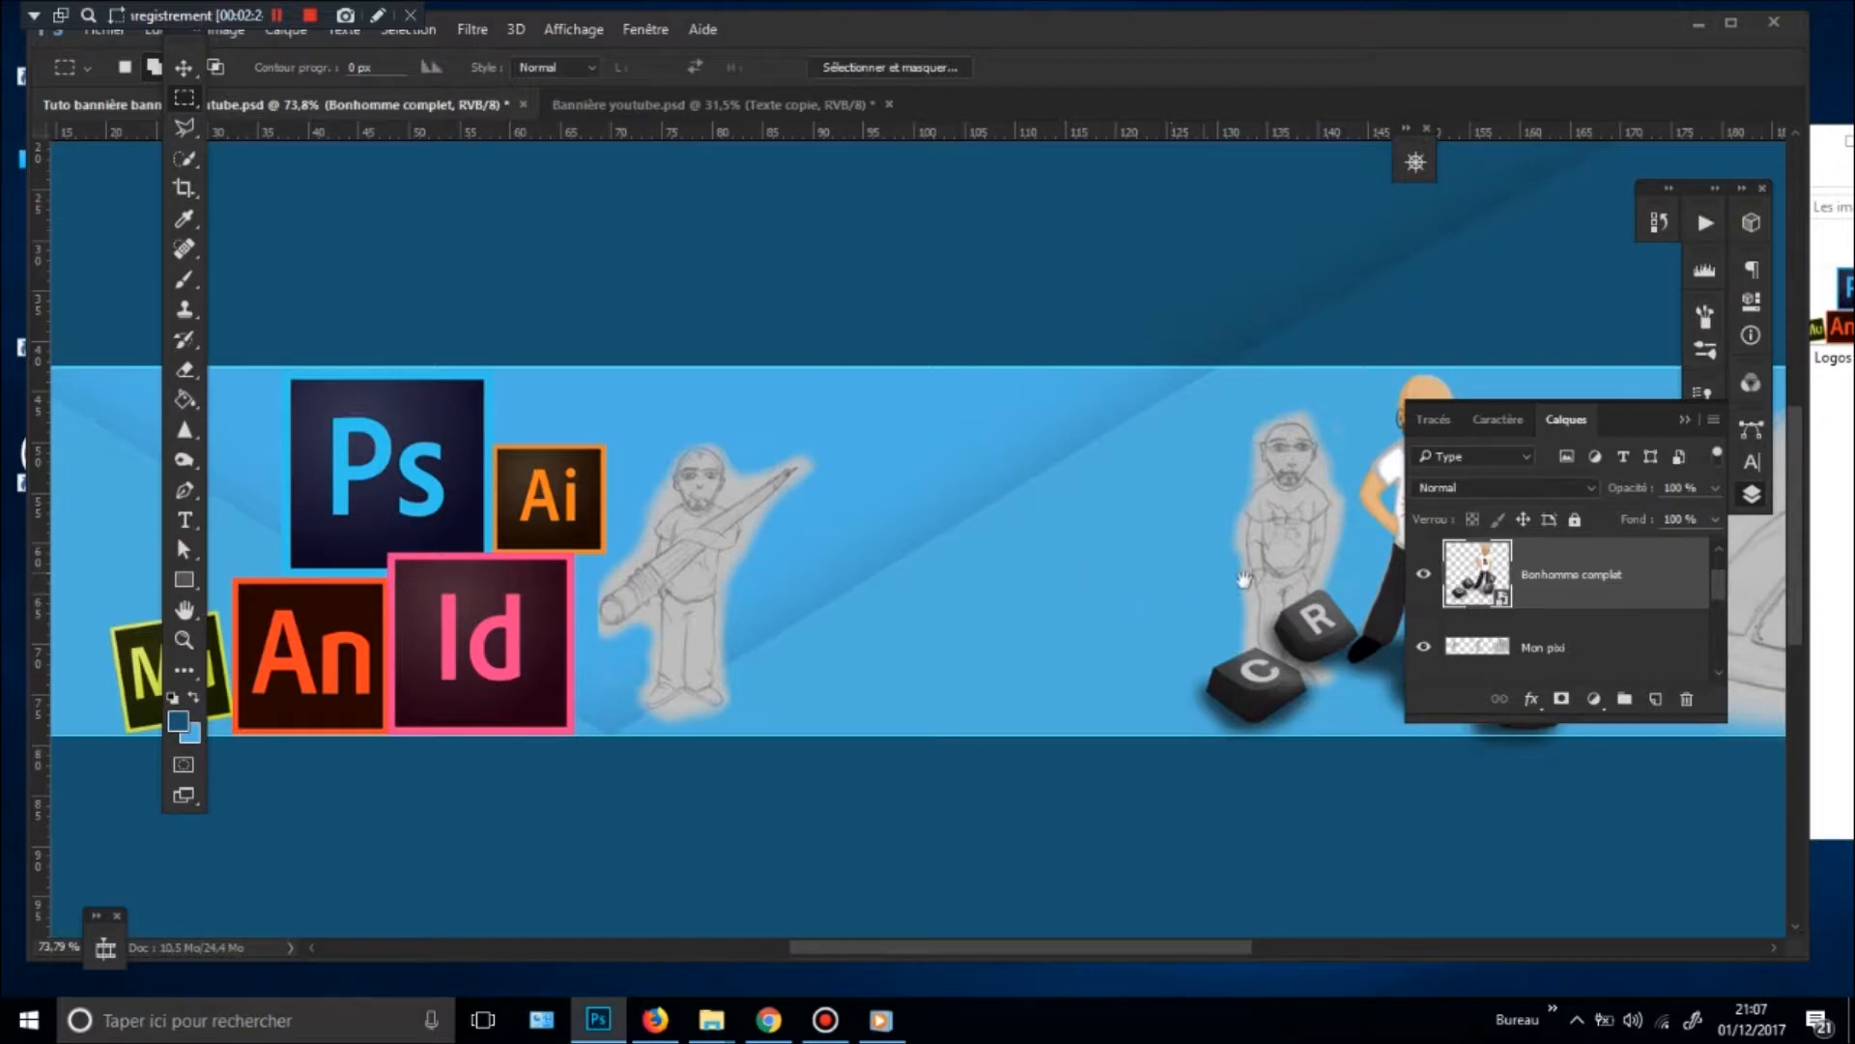
mouse_move(1262, 580)
mouse_down()
mouse_move(1247, 580)
mouse_move(1271, 580)
mouse_up()
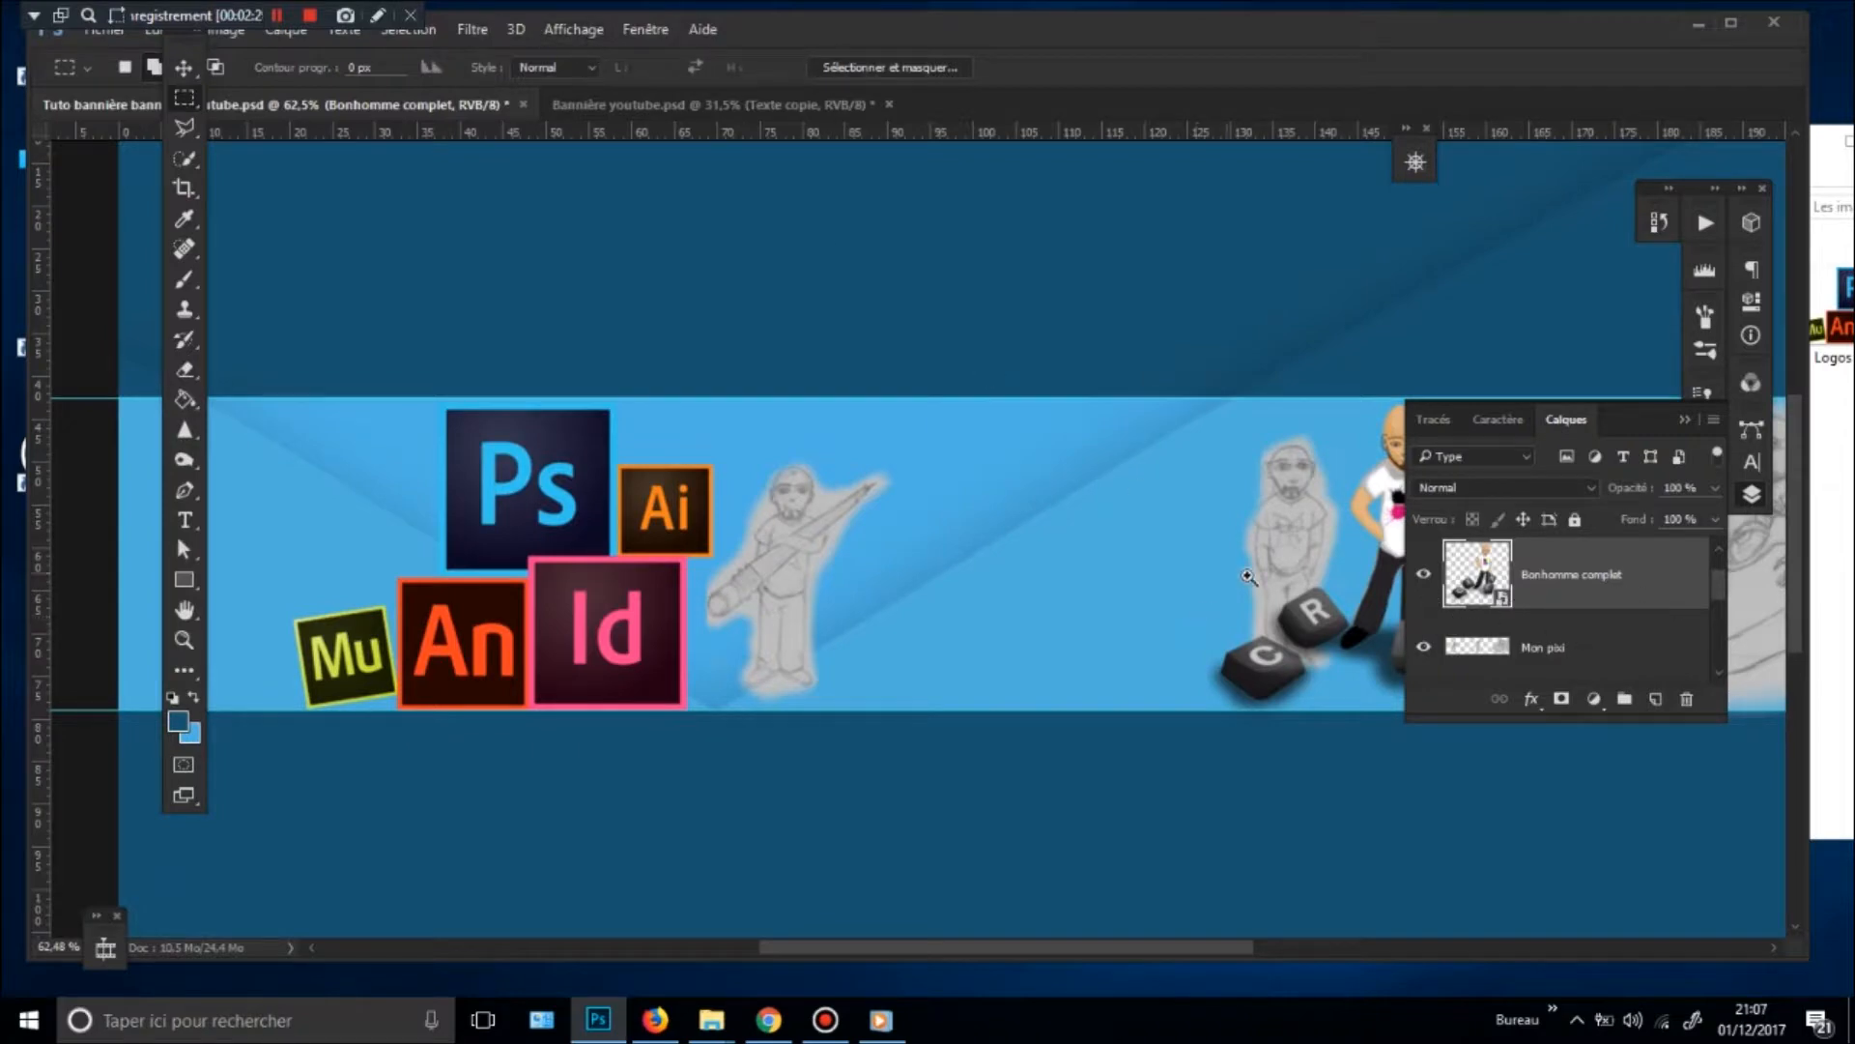
drag(1299, 575, 957, 543)
drag(1226, 550, 1200, 562)
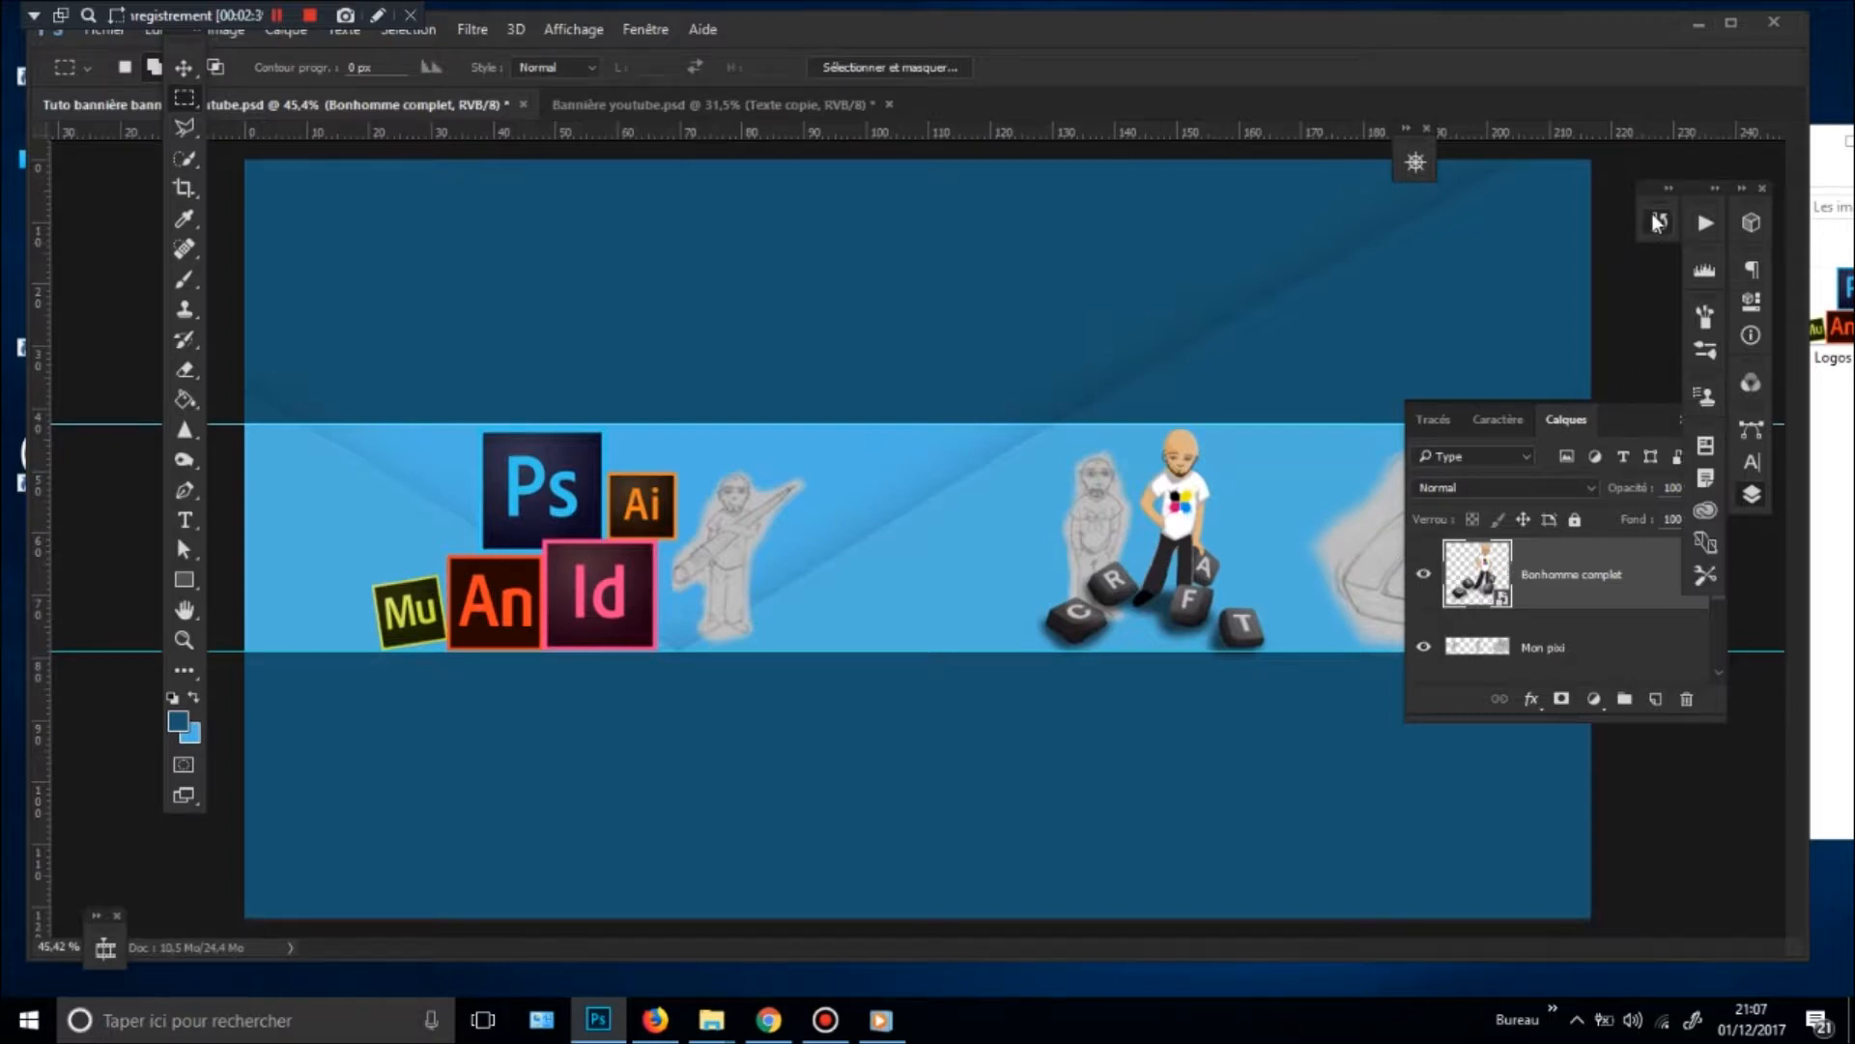
click(1661, 224)
scroll(1514, 561, up, 5)
scroll(1514, 561, up, 6)
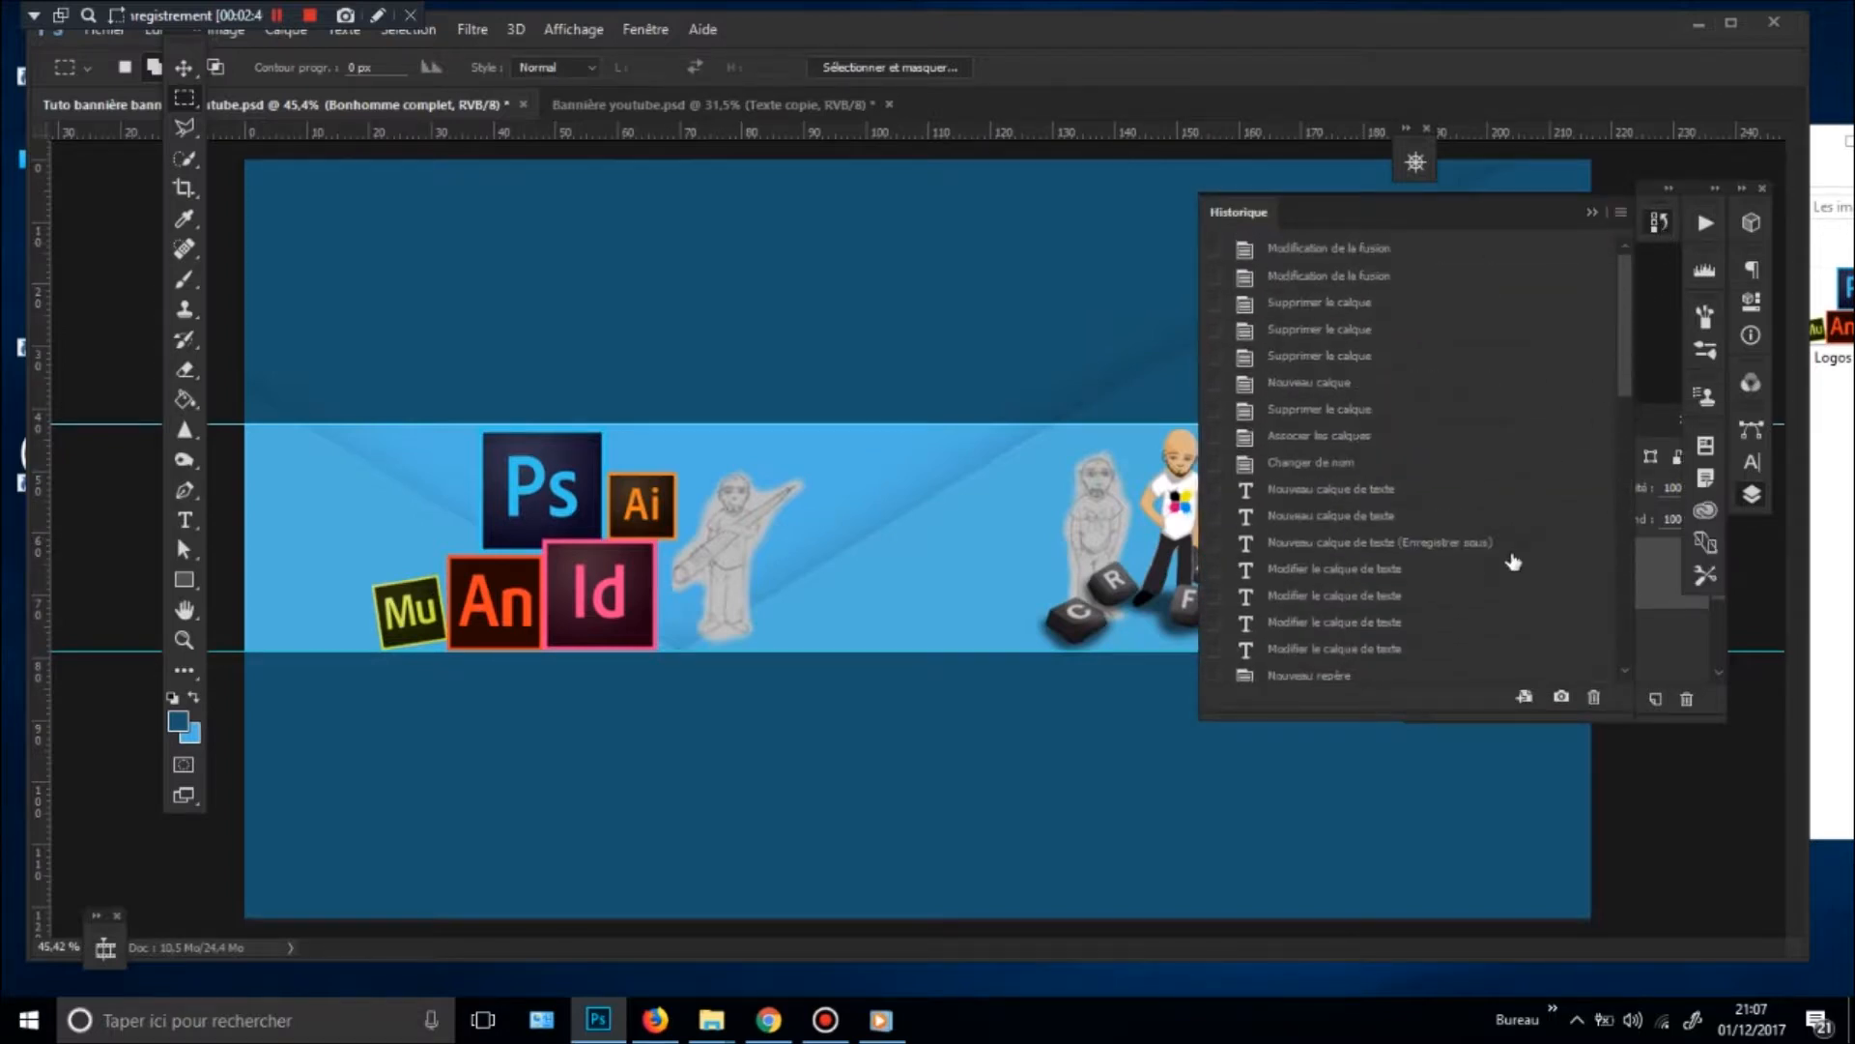
scroll(1478, 364, down, 8)
scroll(1479, 375, down, 10)
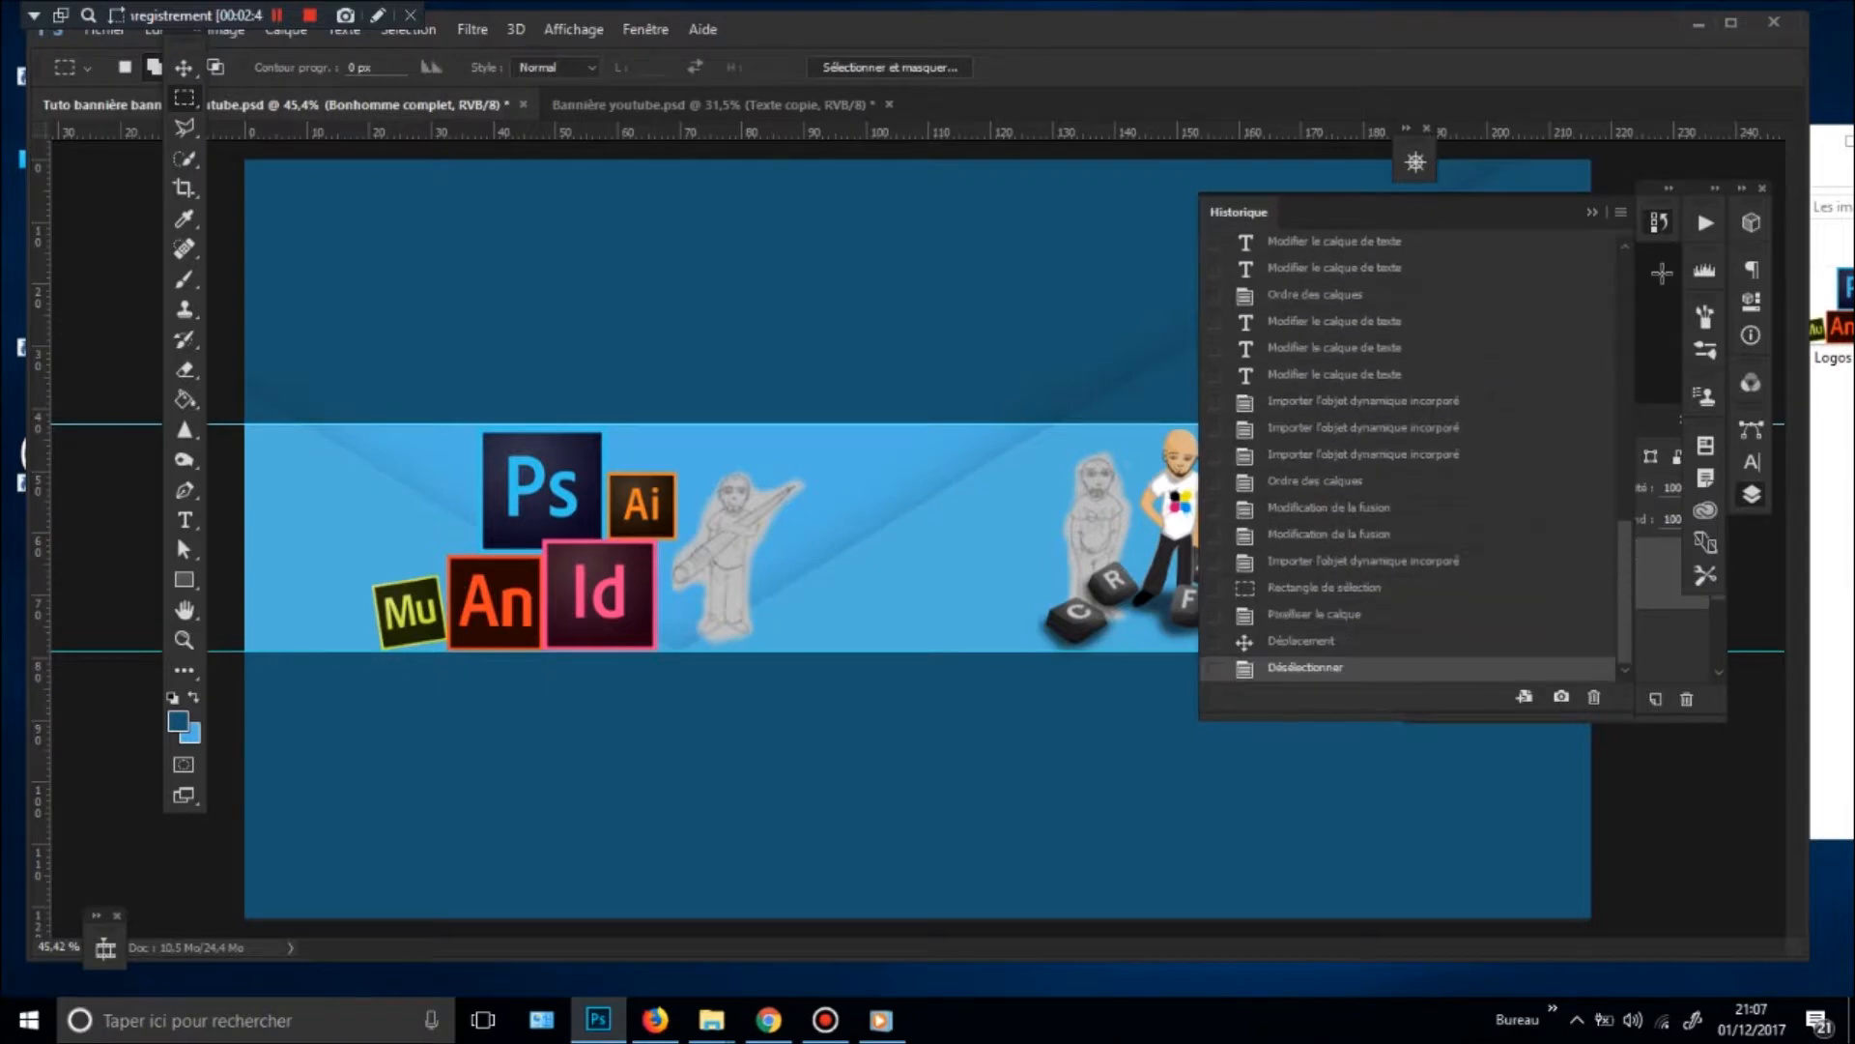
click(1661, 225)
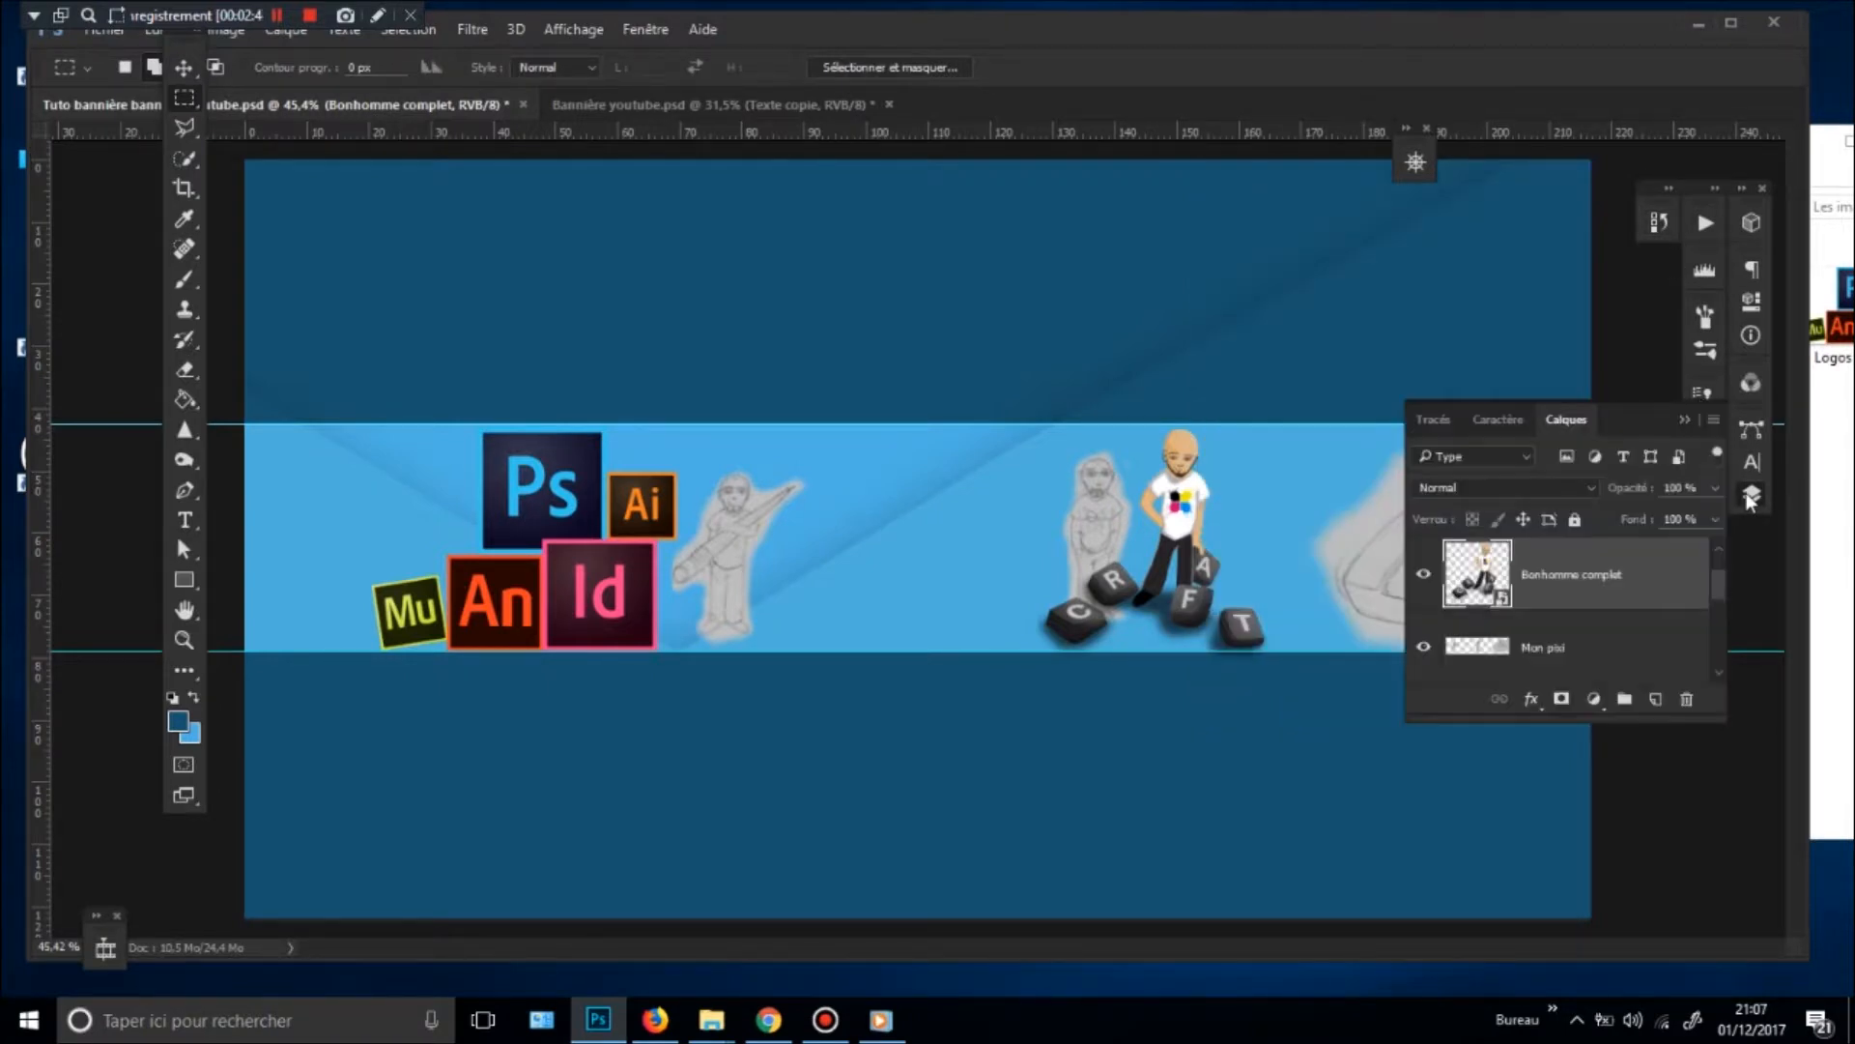
- Try the Obscurcir blend mode on the Mon pixi layer, inspect the sketches, and set the mode back to Normal
mouse_move(1188, 541)
mouse_down()
mouse_move(947, 547)
mouse_move(1210, 547)
mouse_up()
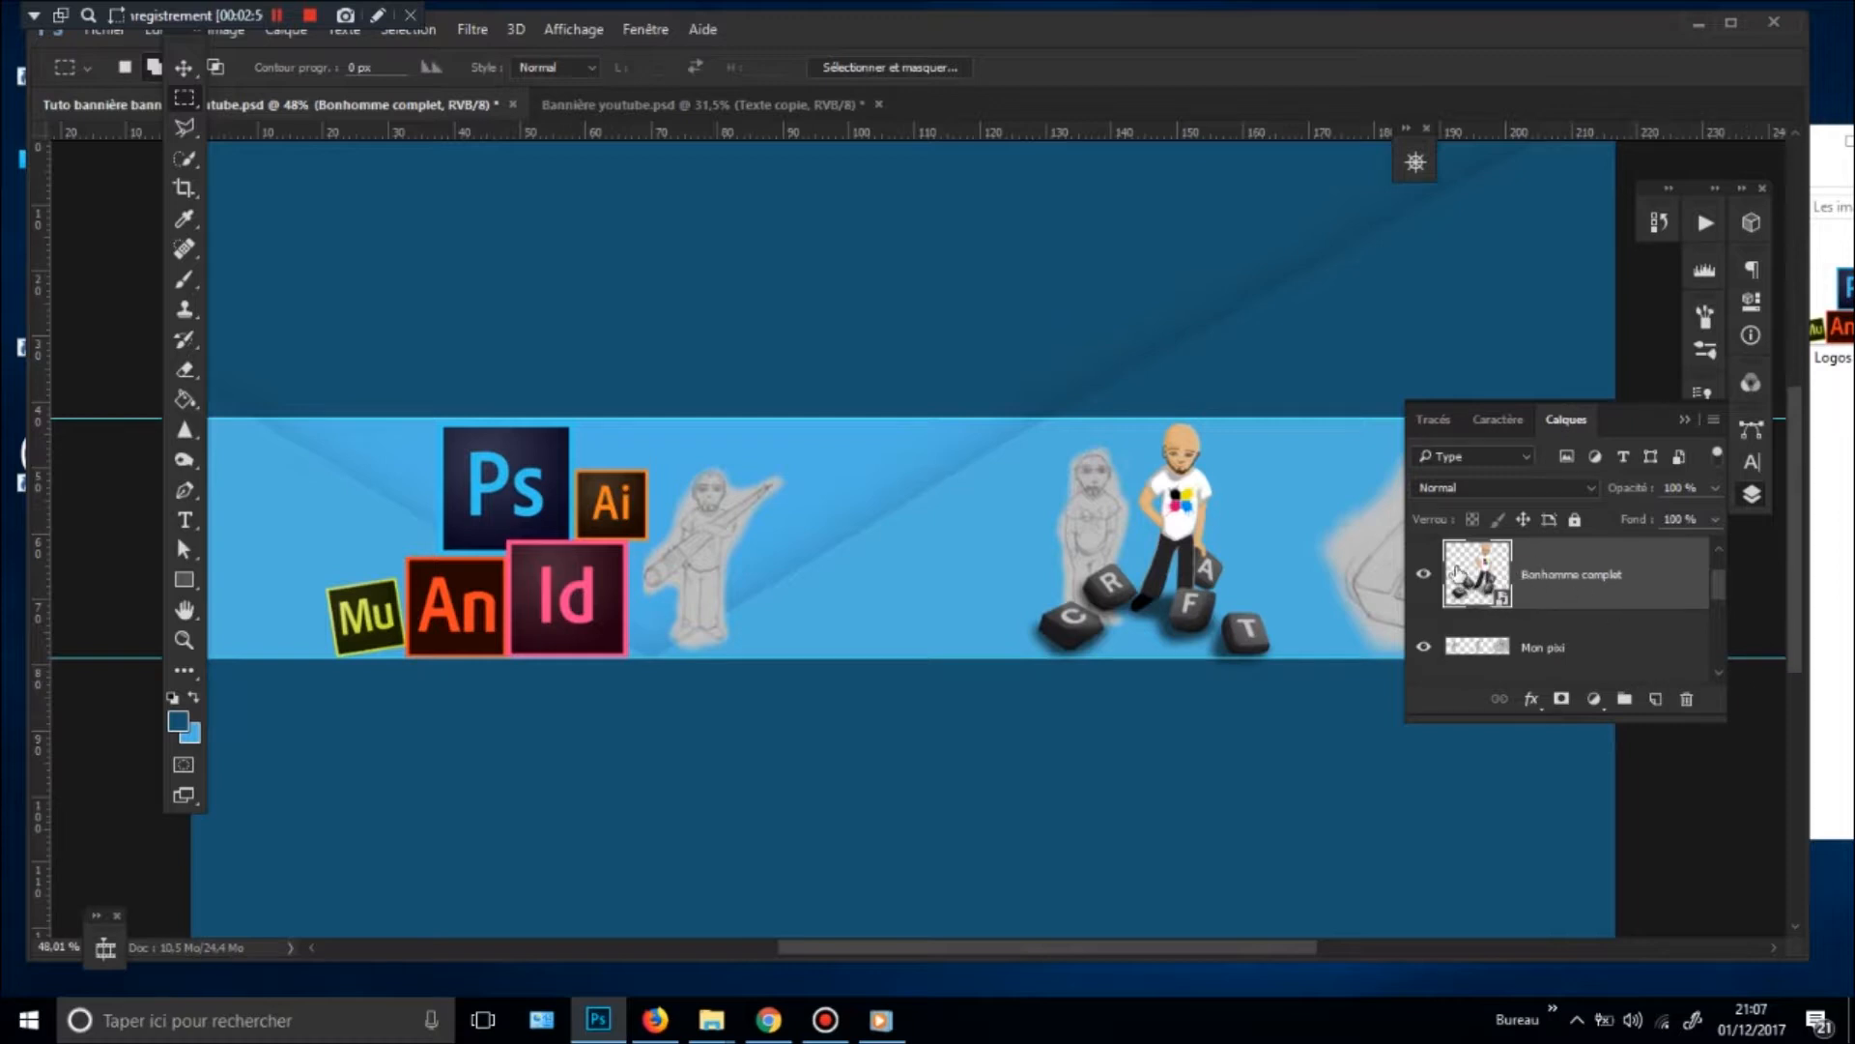
mouse_move(1149, 589)
mouse_down()
mouse_move(1024, 580)
mouse_move(1256, 539)
mouse_move(1246, 556)
mouse_move(1159, 558)
mouse_up()
click(1529, 637)
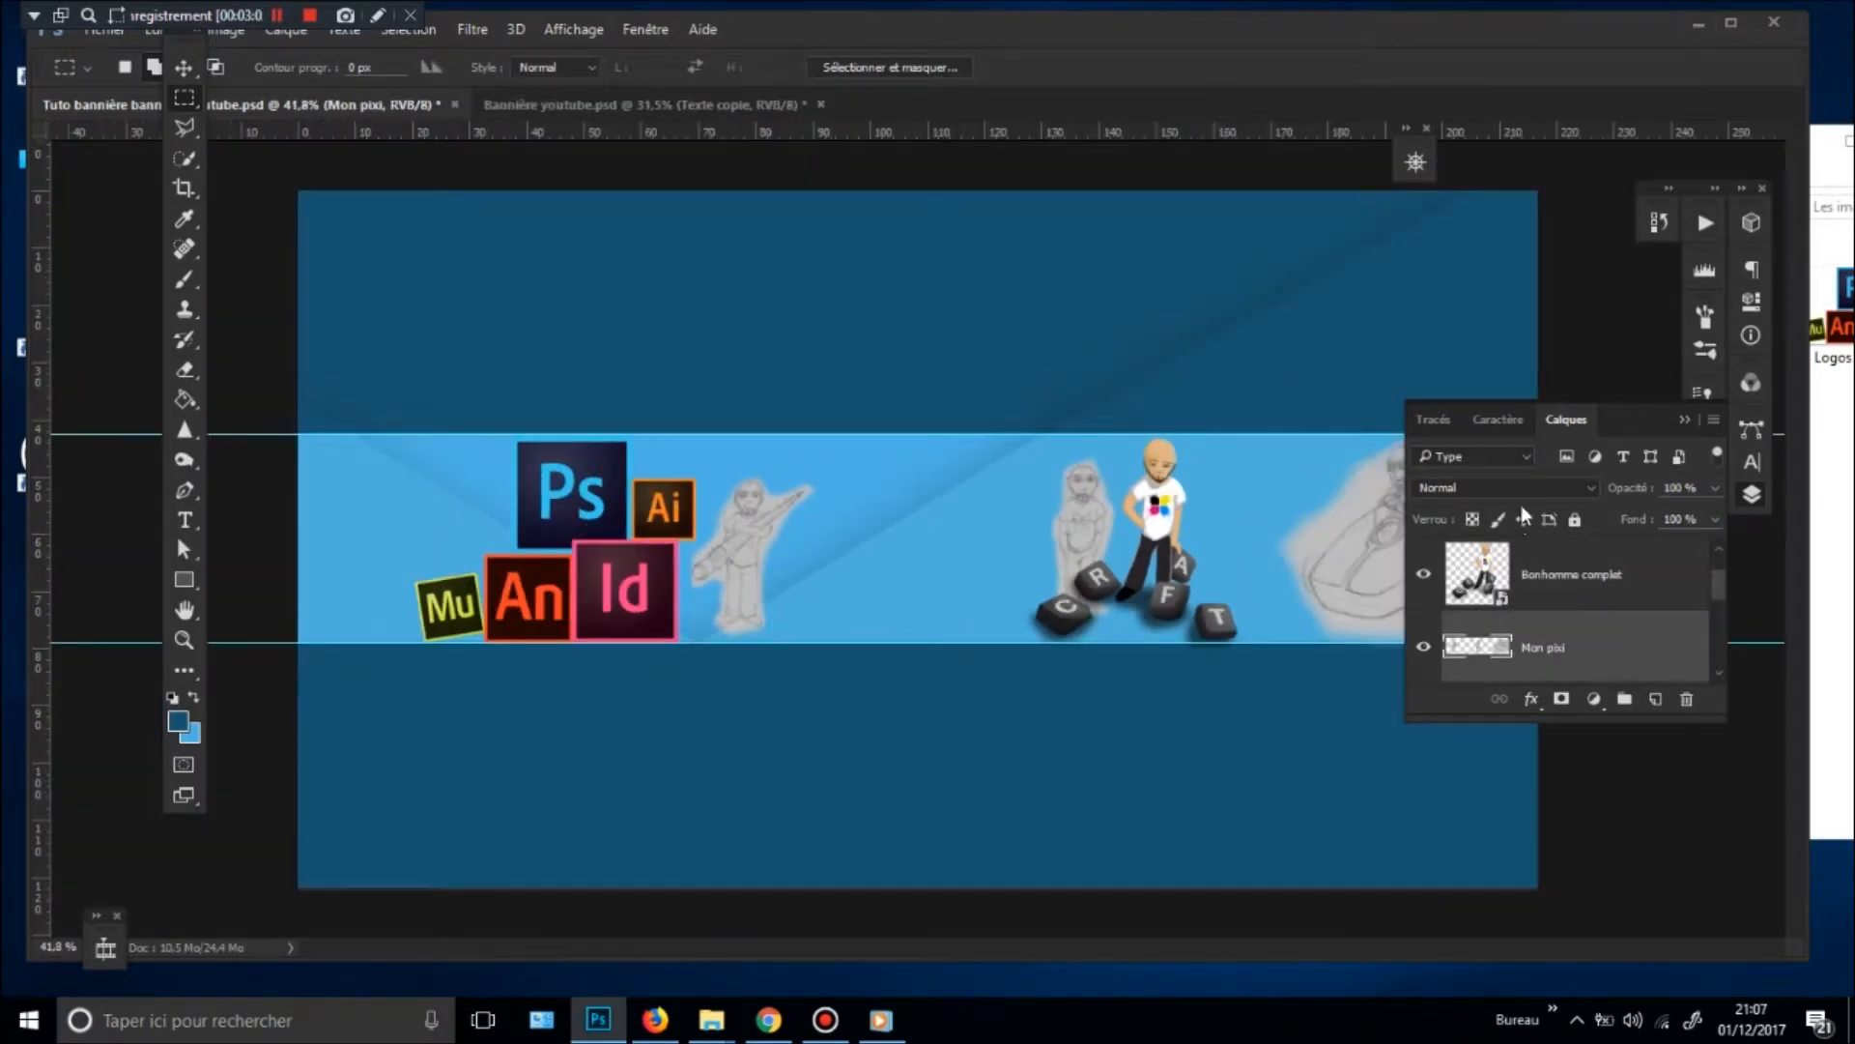
click(1487, 484)
click(1489, 543)
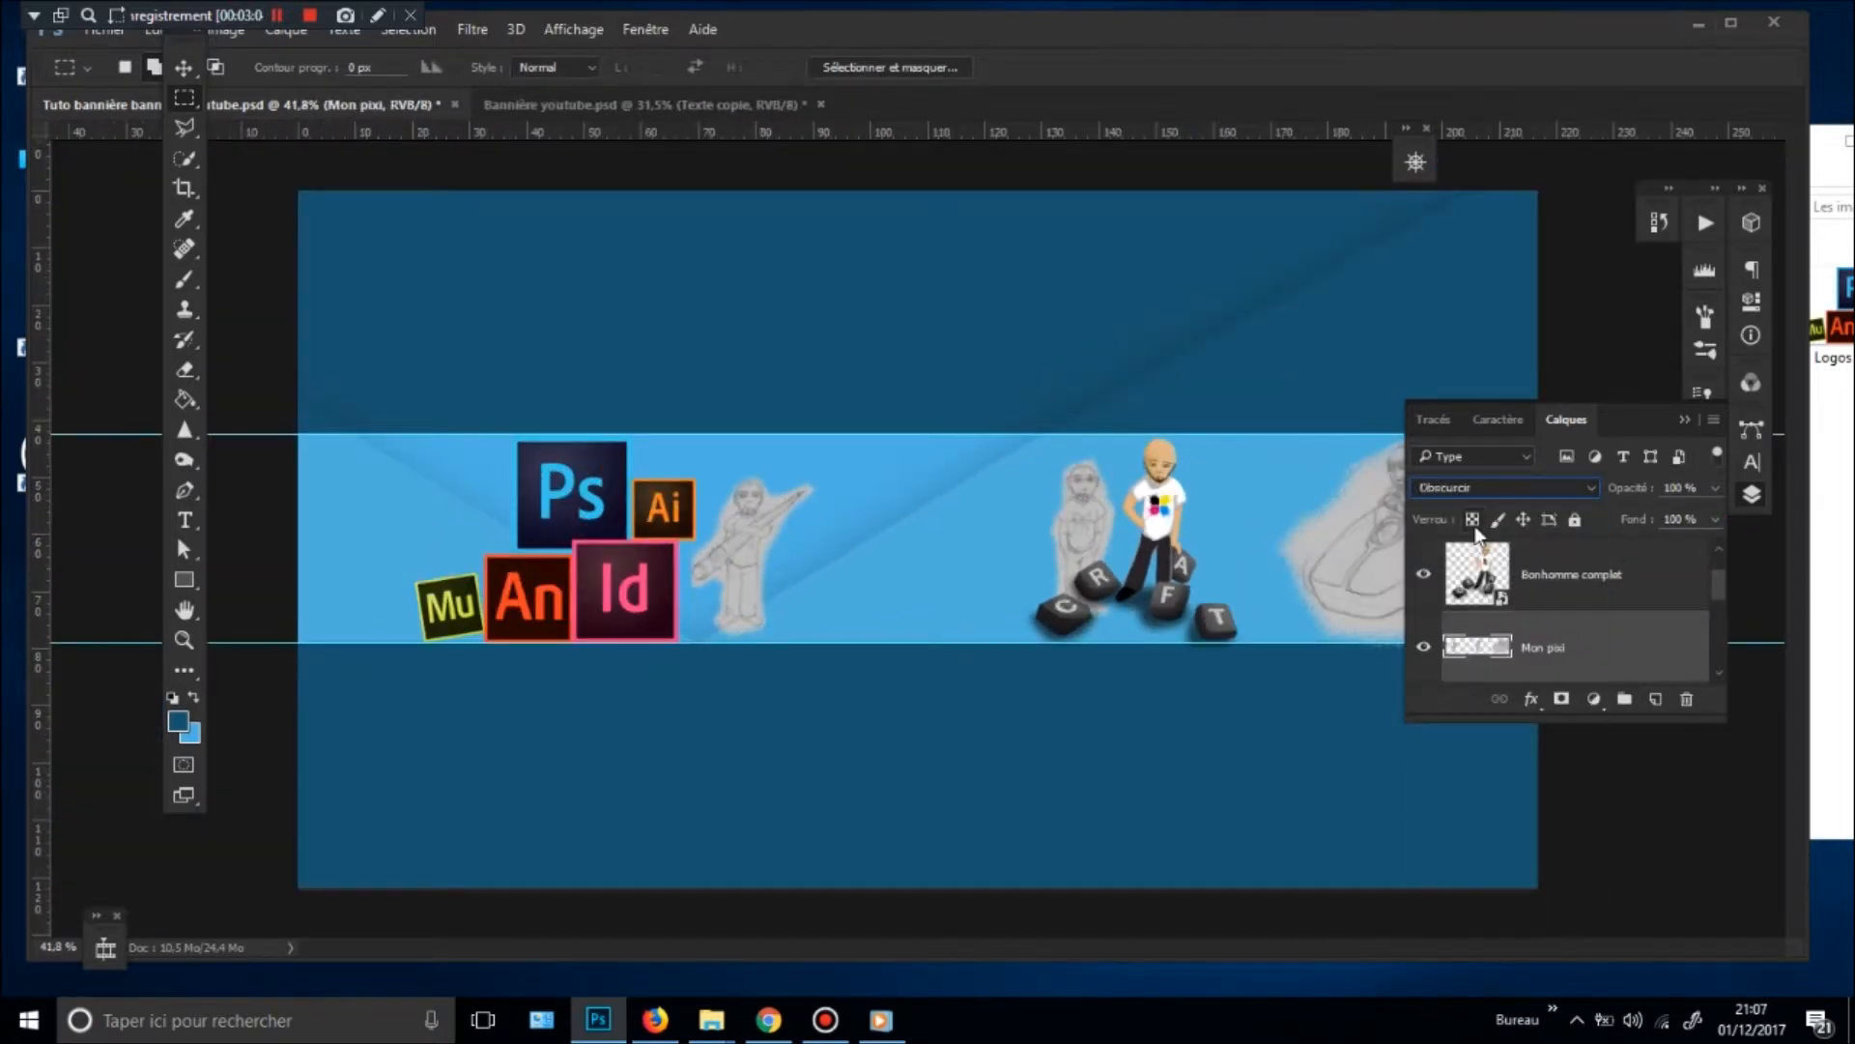
drag(888, 535, 982, 535)
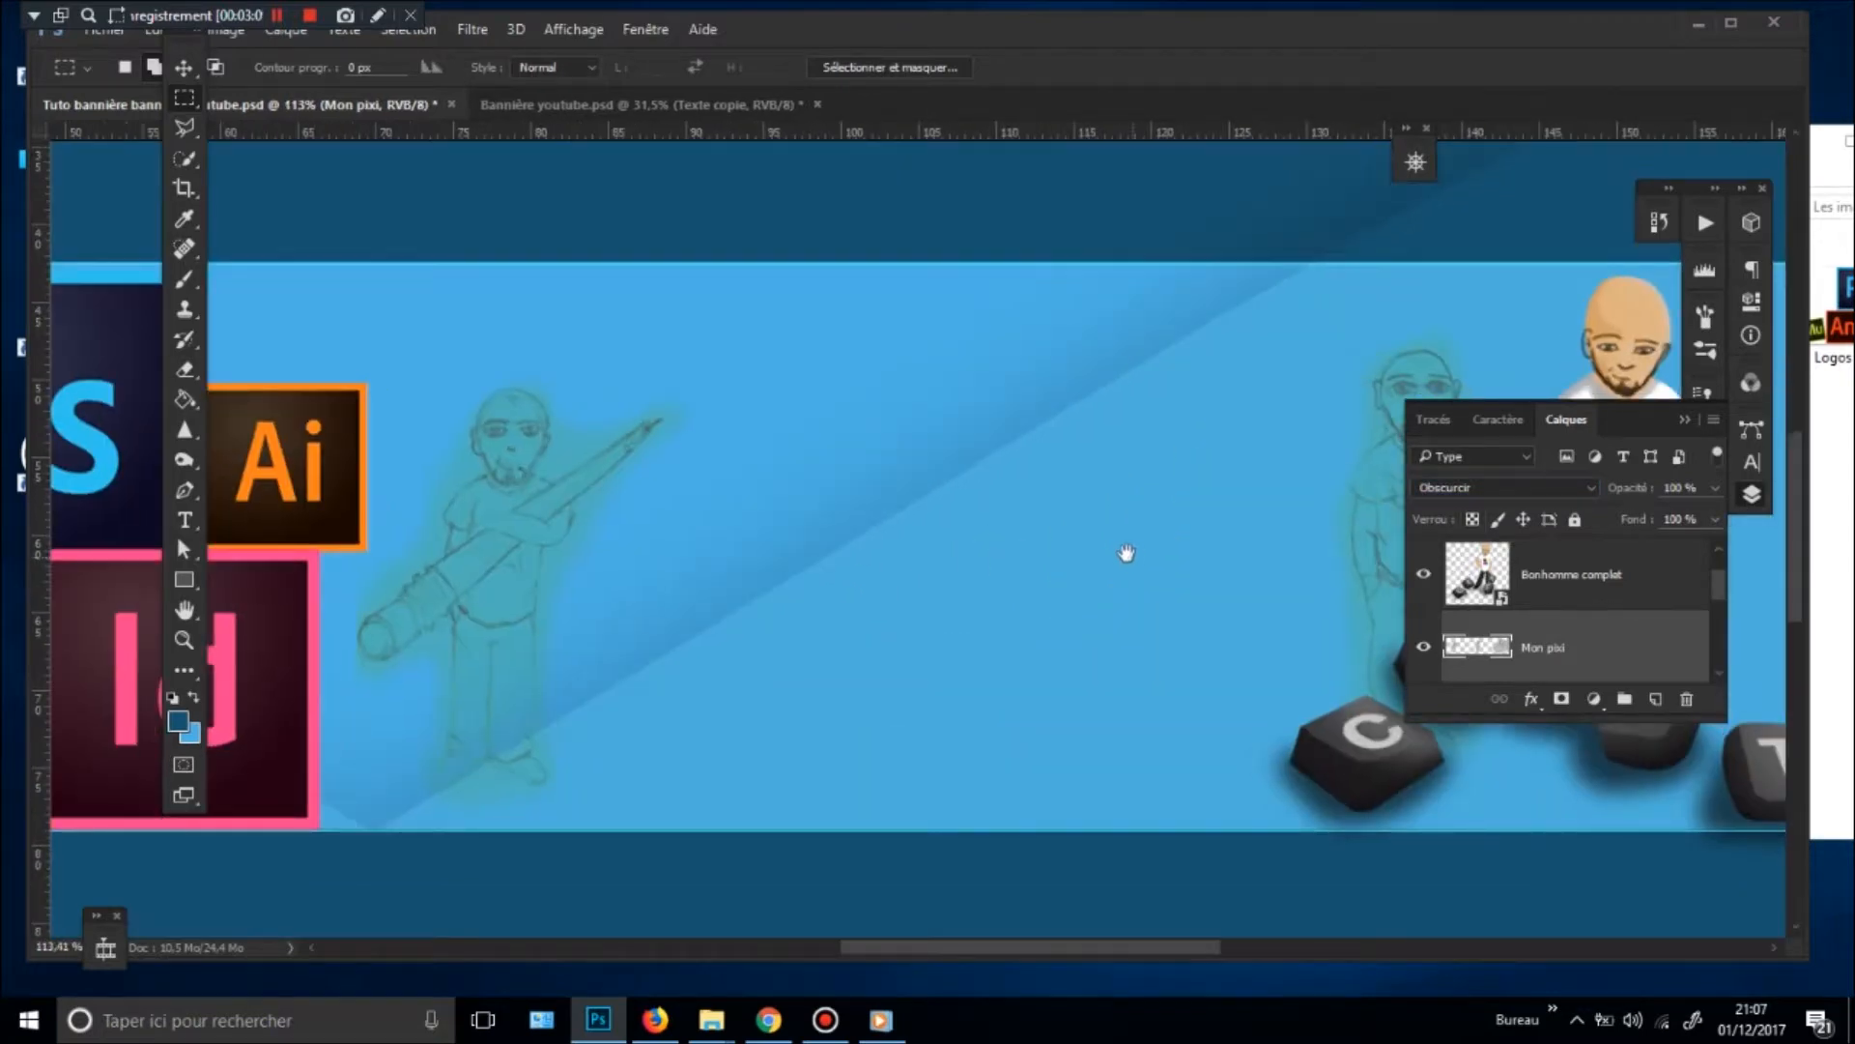
drag(1126, 552, 792, 552)
scroll(1119, 541, up, 2)
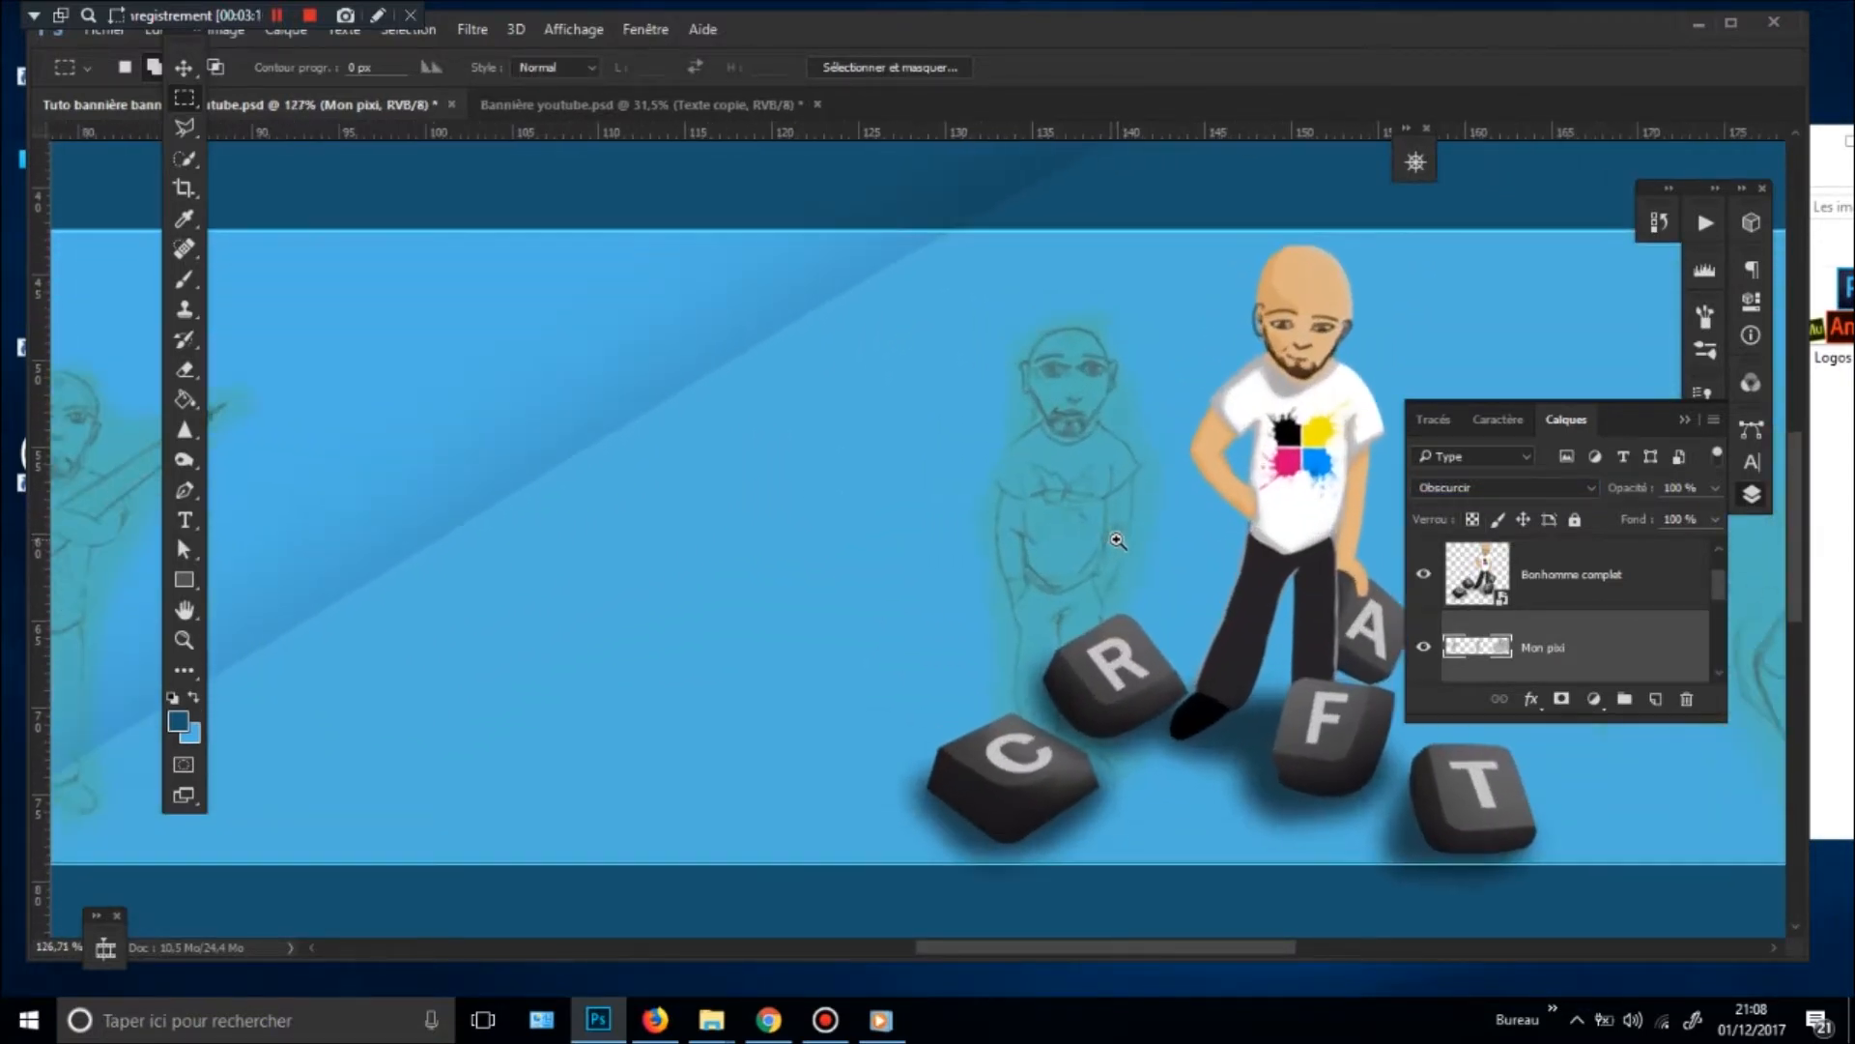
click(1553, 488)
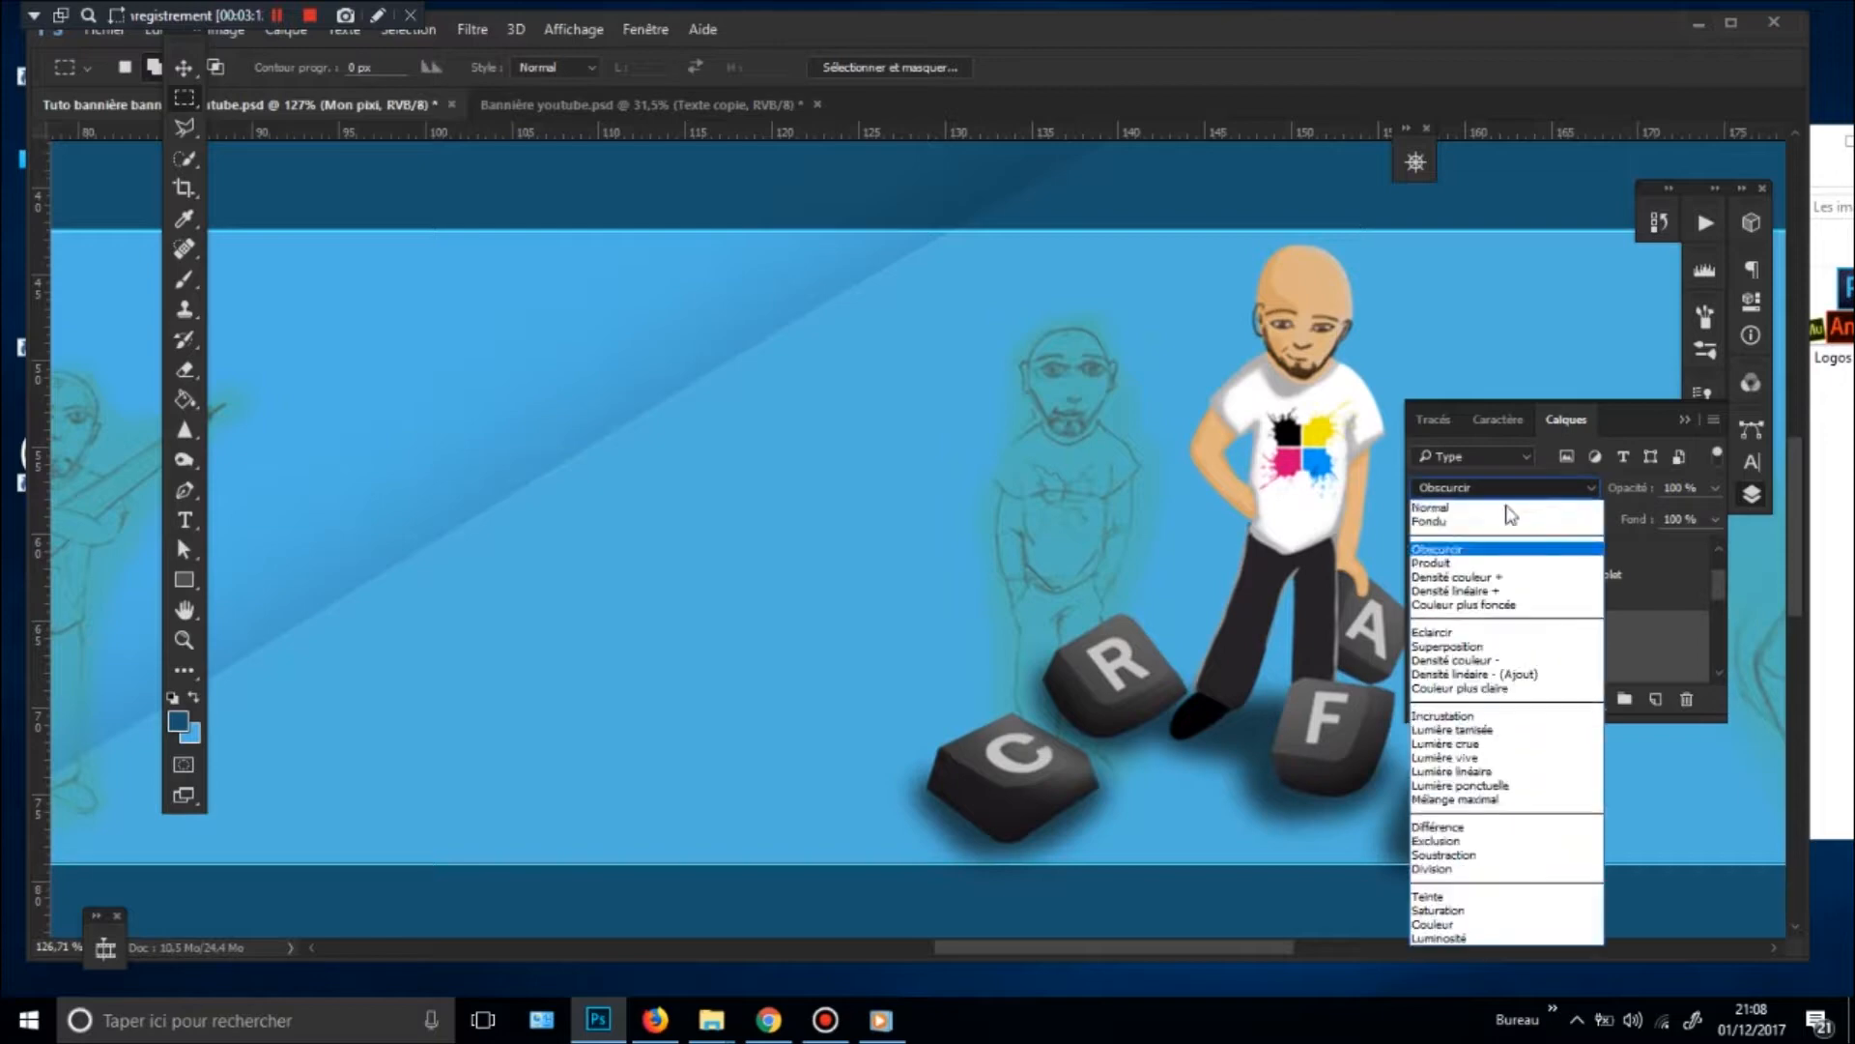
click(1485, 512)
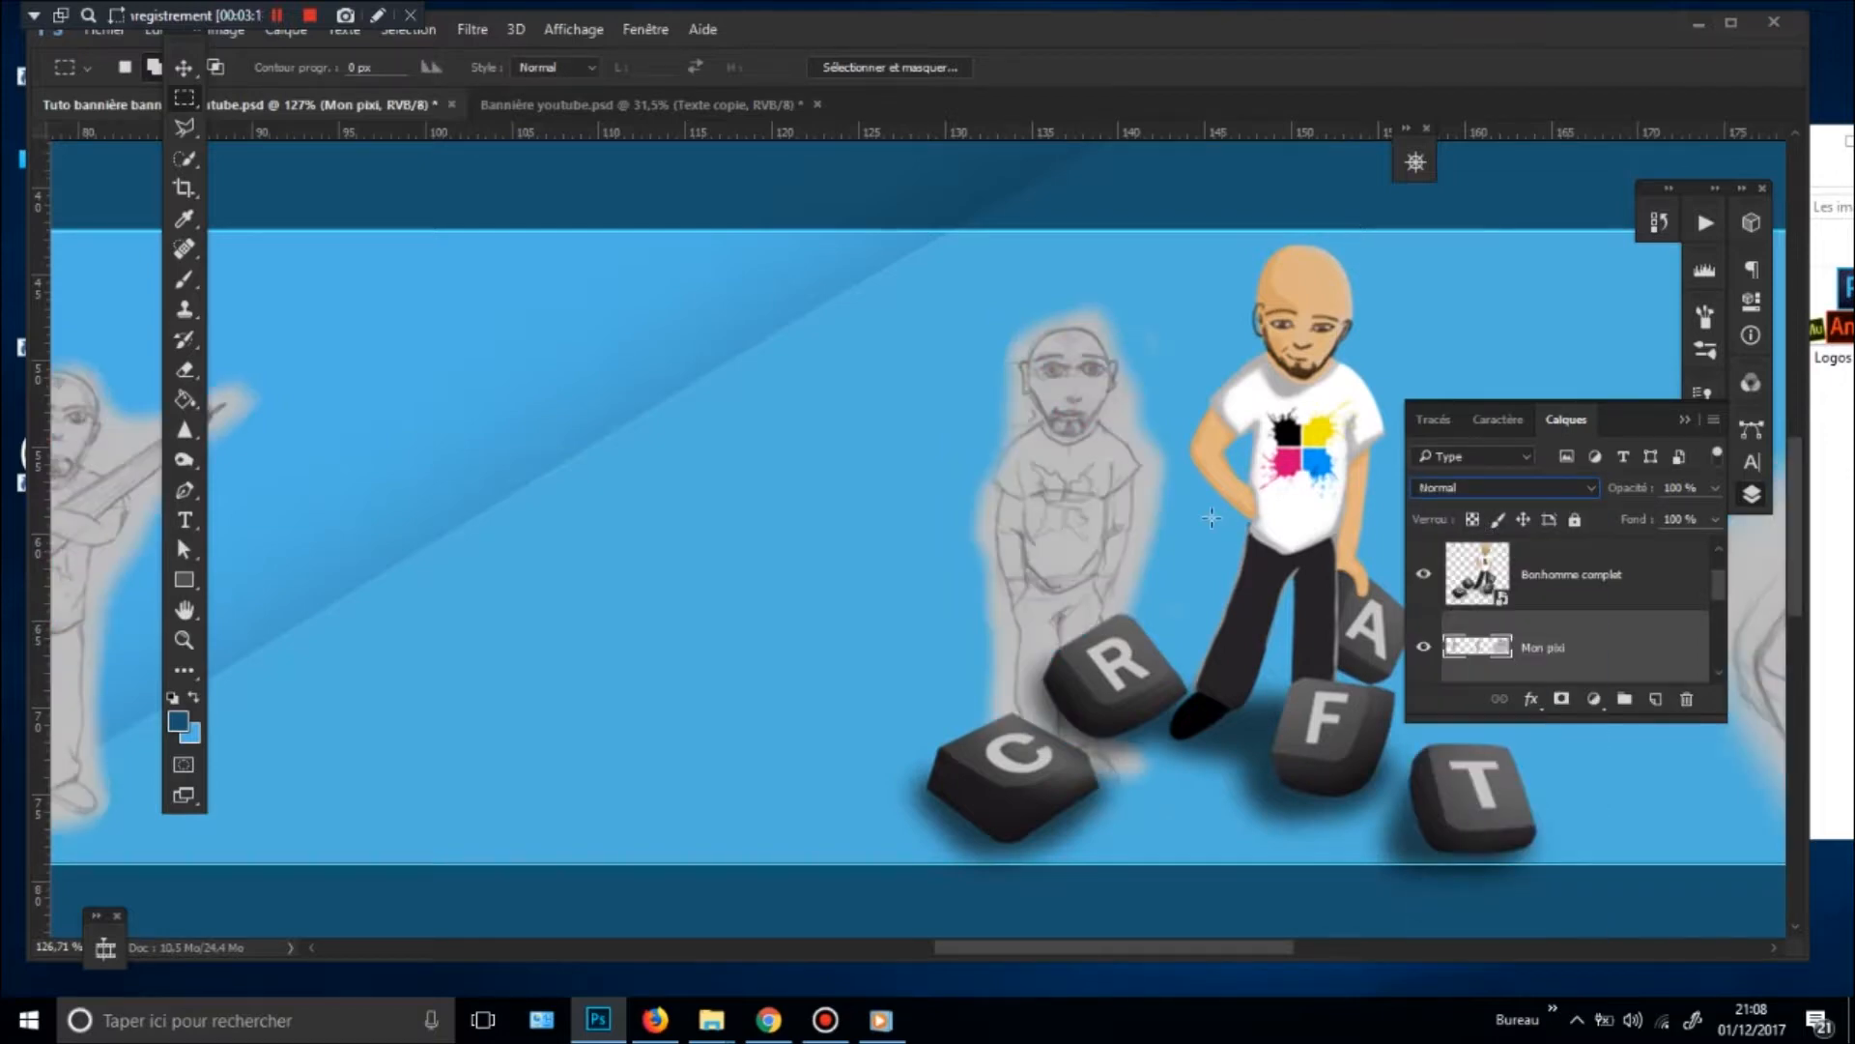
- Compare blend modes on the Mon pixi layer, up to Lumière ponctuelle, and settle on Obscurcir
scroll(1101, 573, down, 3)
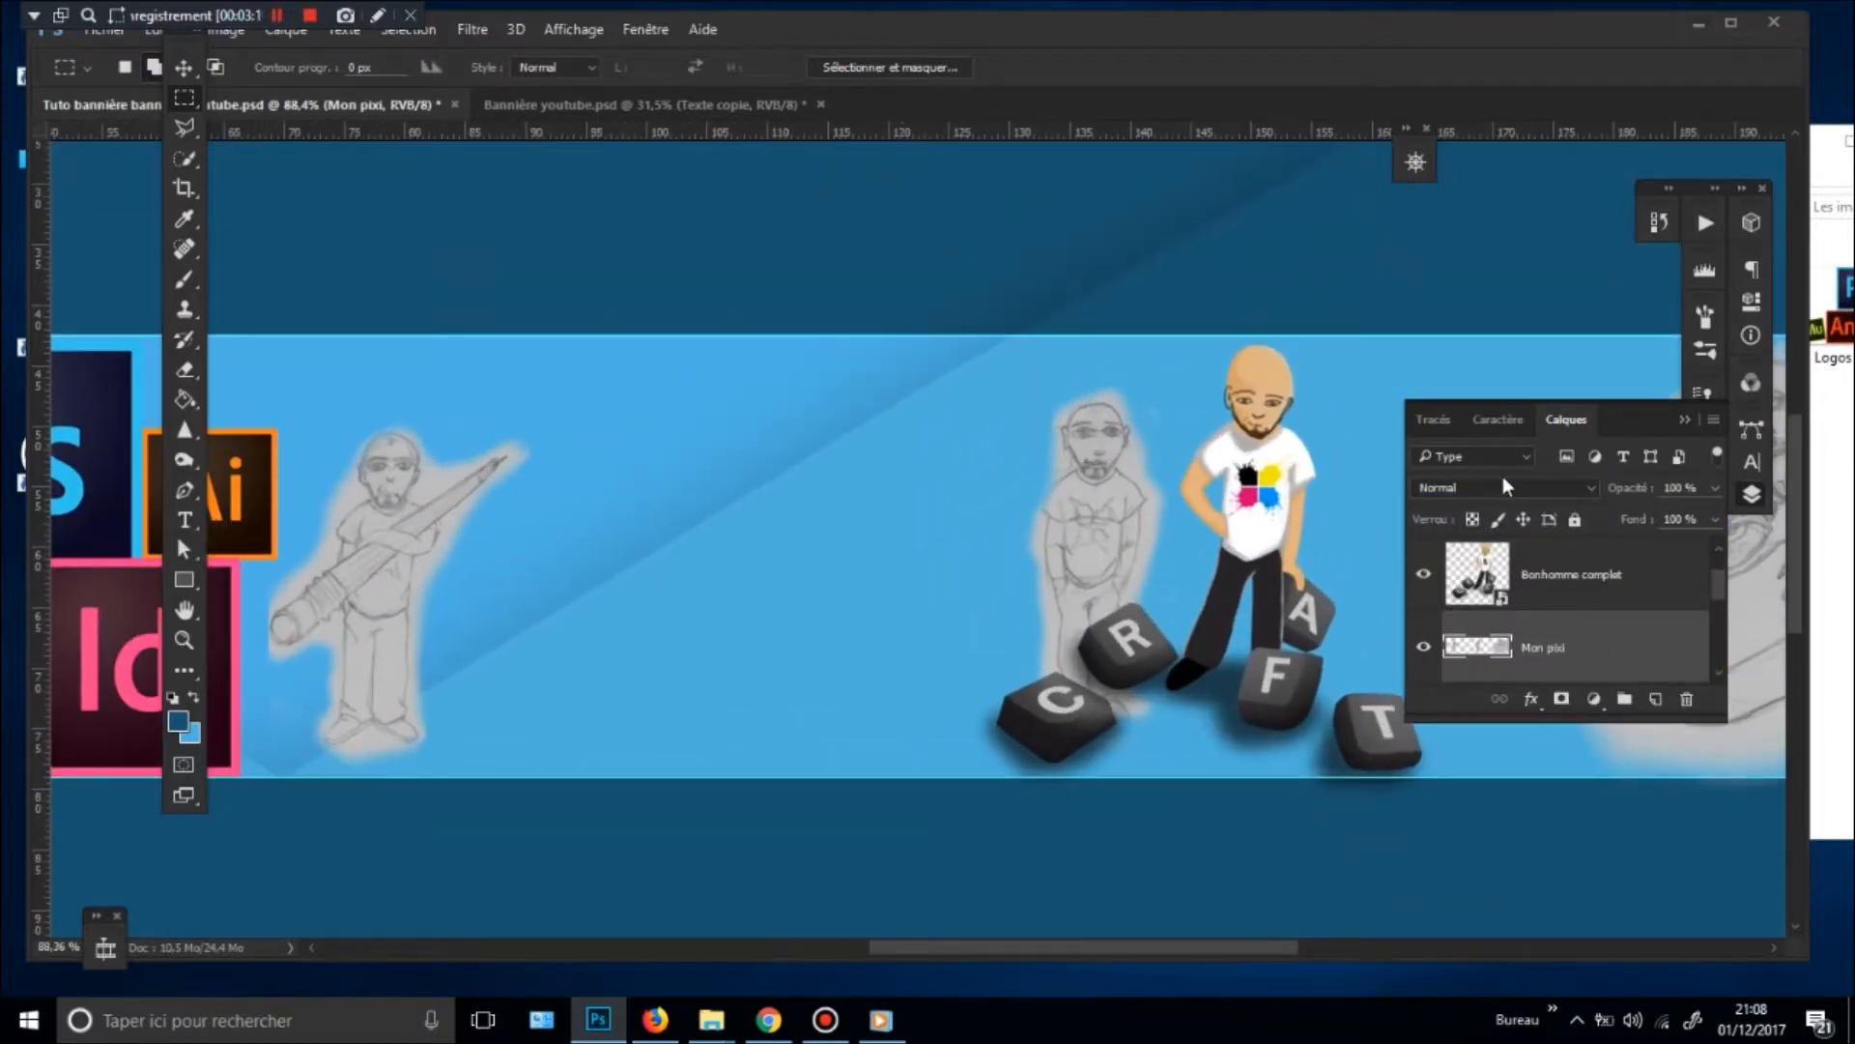
click(1503, 486)
click(1465, 538)
key(Down)
key(Down)
key(Down)
key(Down)
key(Down)
key(Down)
key(Down)
key(Down)
key(Down)
key(Down)
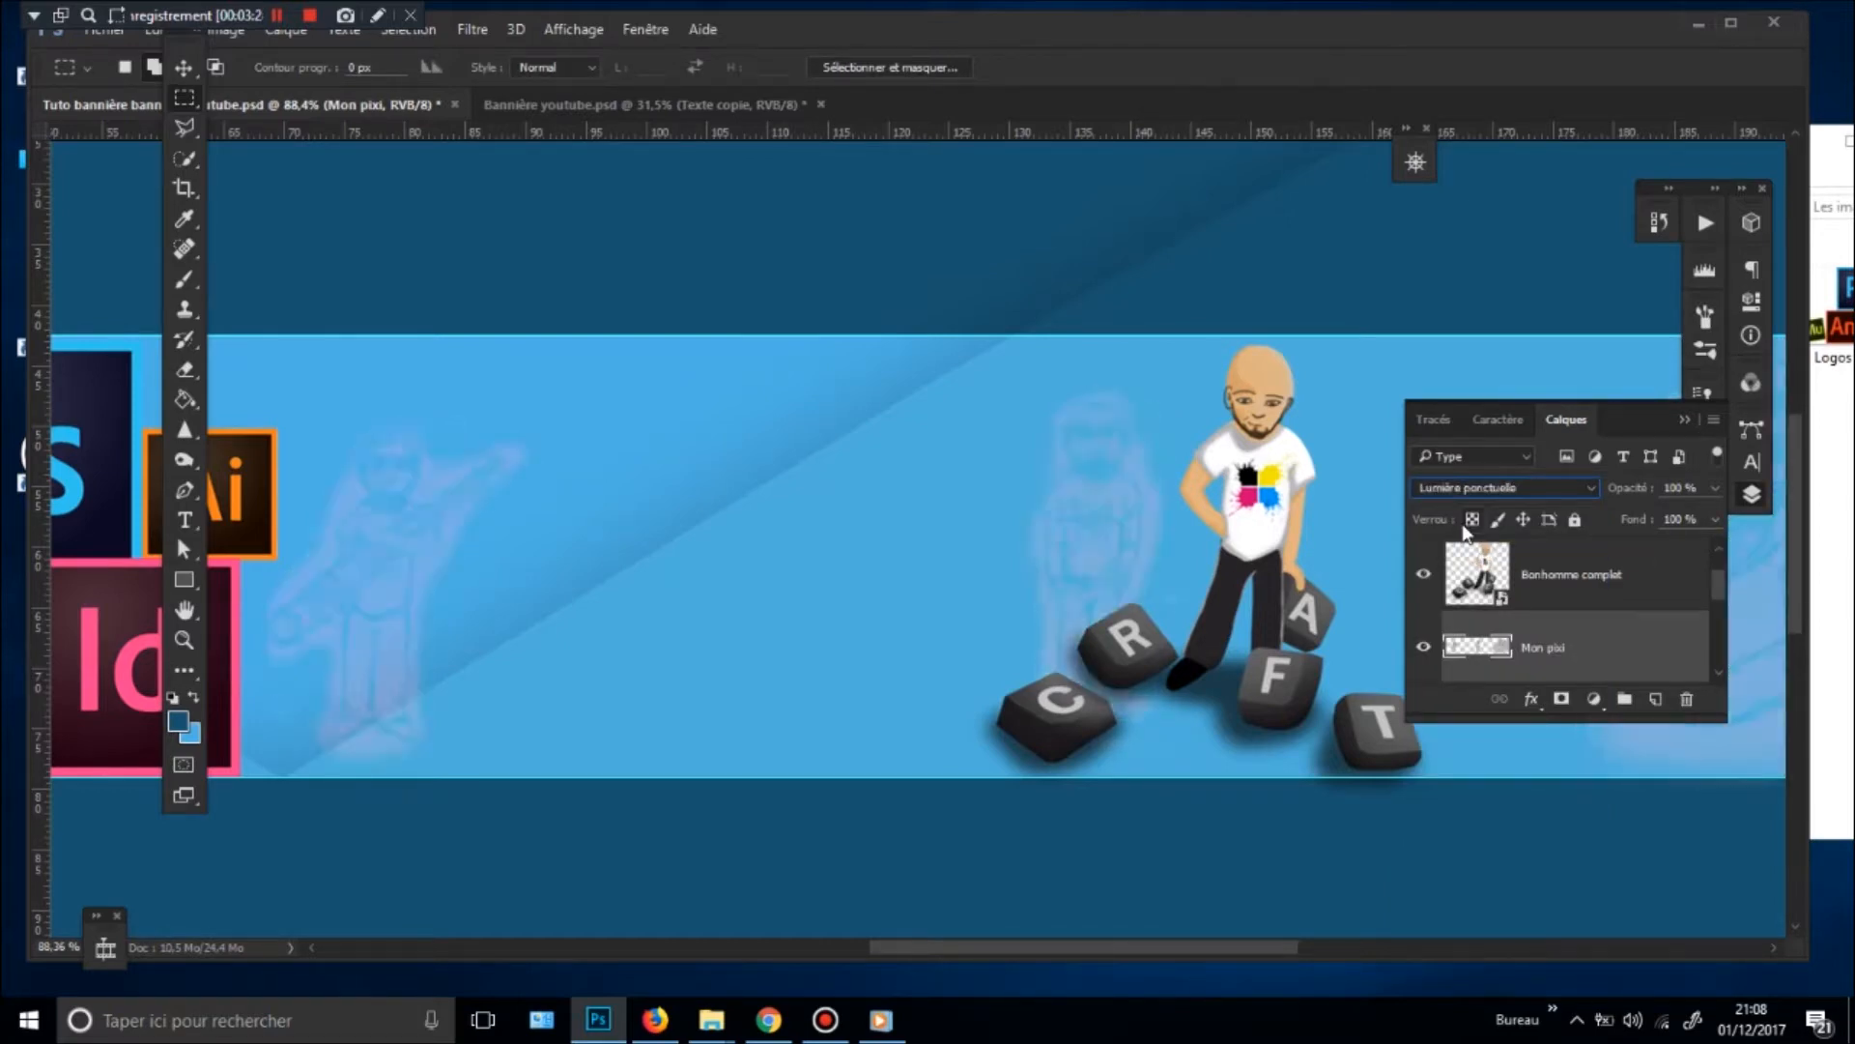
key(Up)
key(Up)
key(Up)
key(Up)
key(Up)
key(Up)
key(Up)
key(Up)
key(Up)
key(Up)
key(Up)
key(Up)
key(Up)
key(Up)
key(Up)
drag(1184, 493, 844, 493)
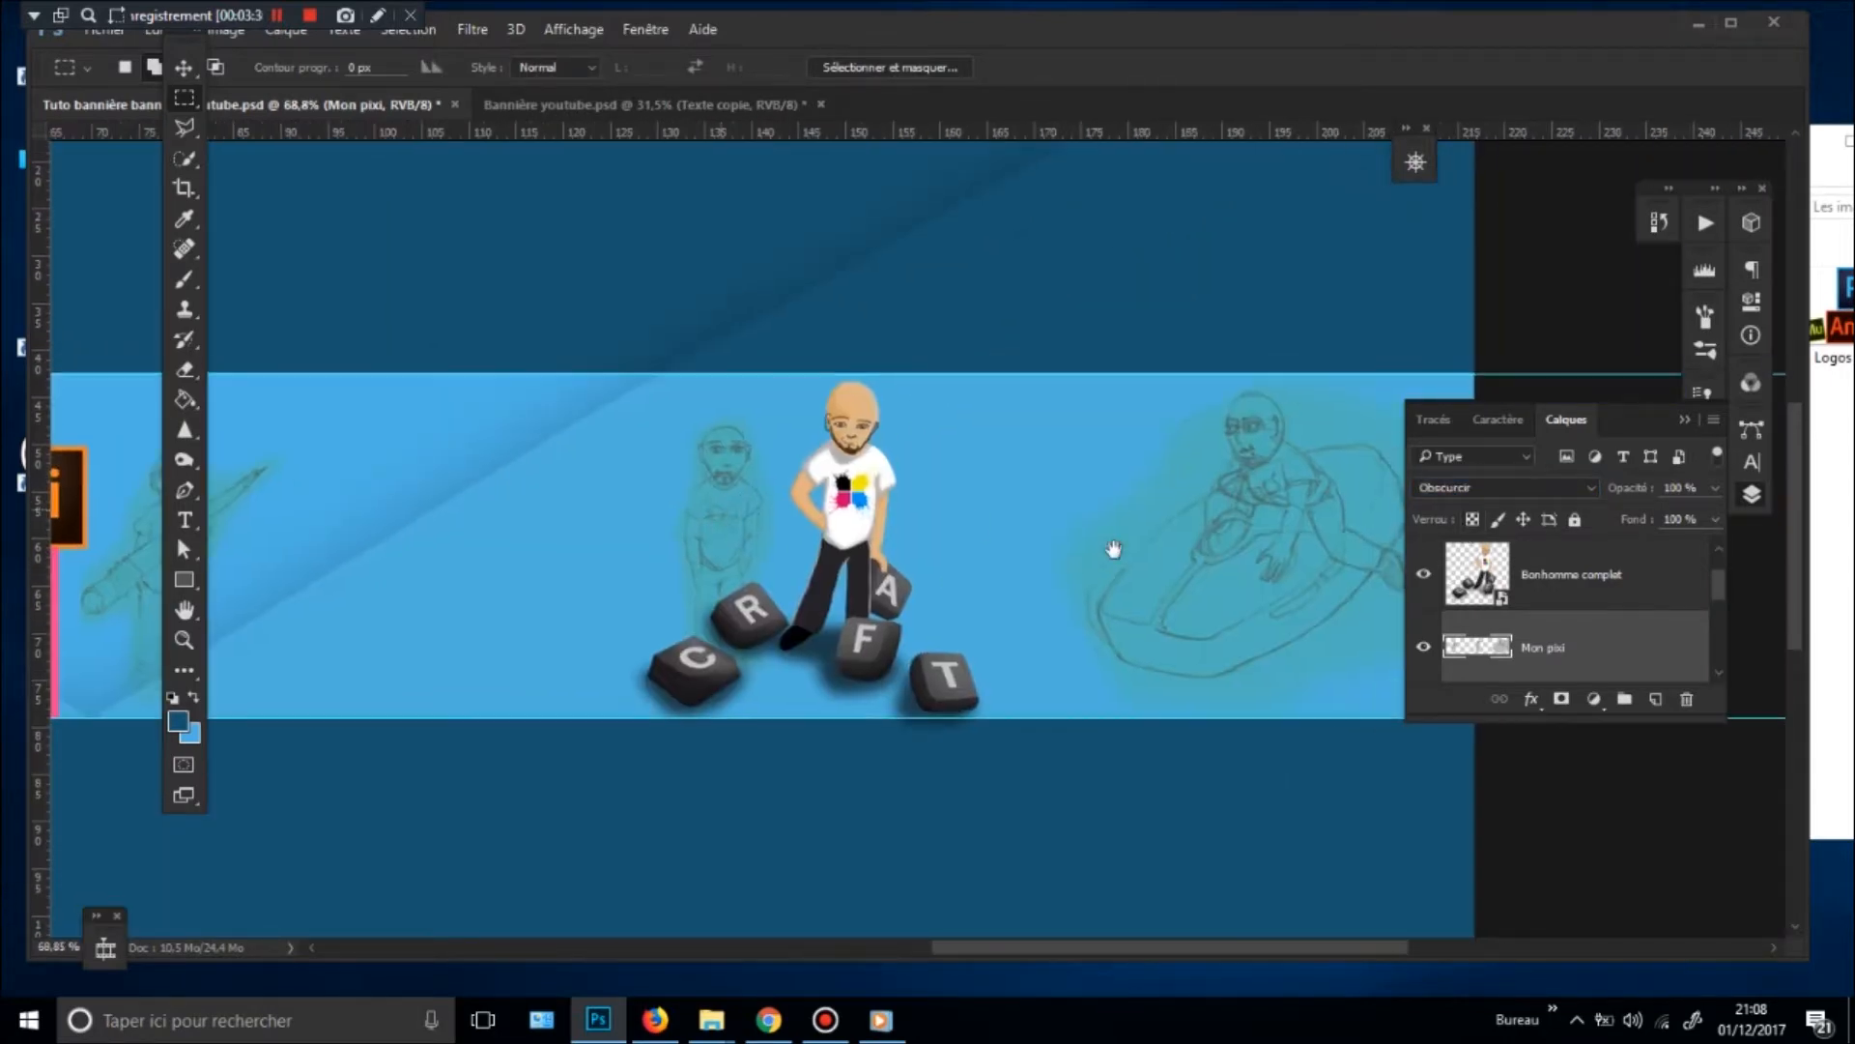
drag(975, 523, 997, 526)
drag(1184, 580, 1226, 537)
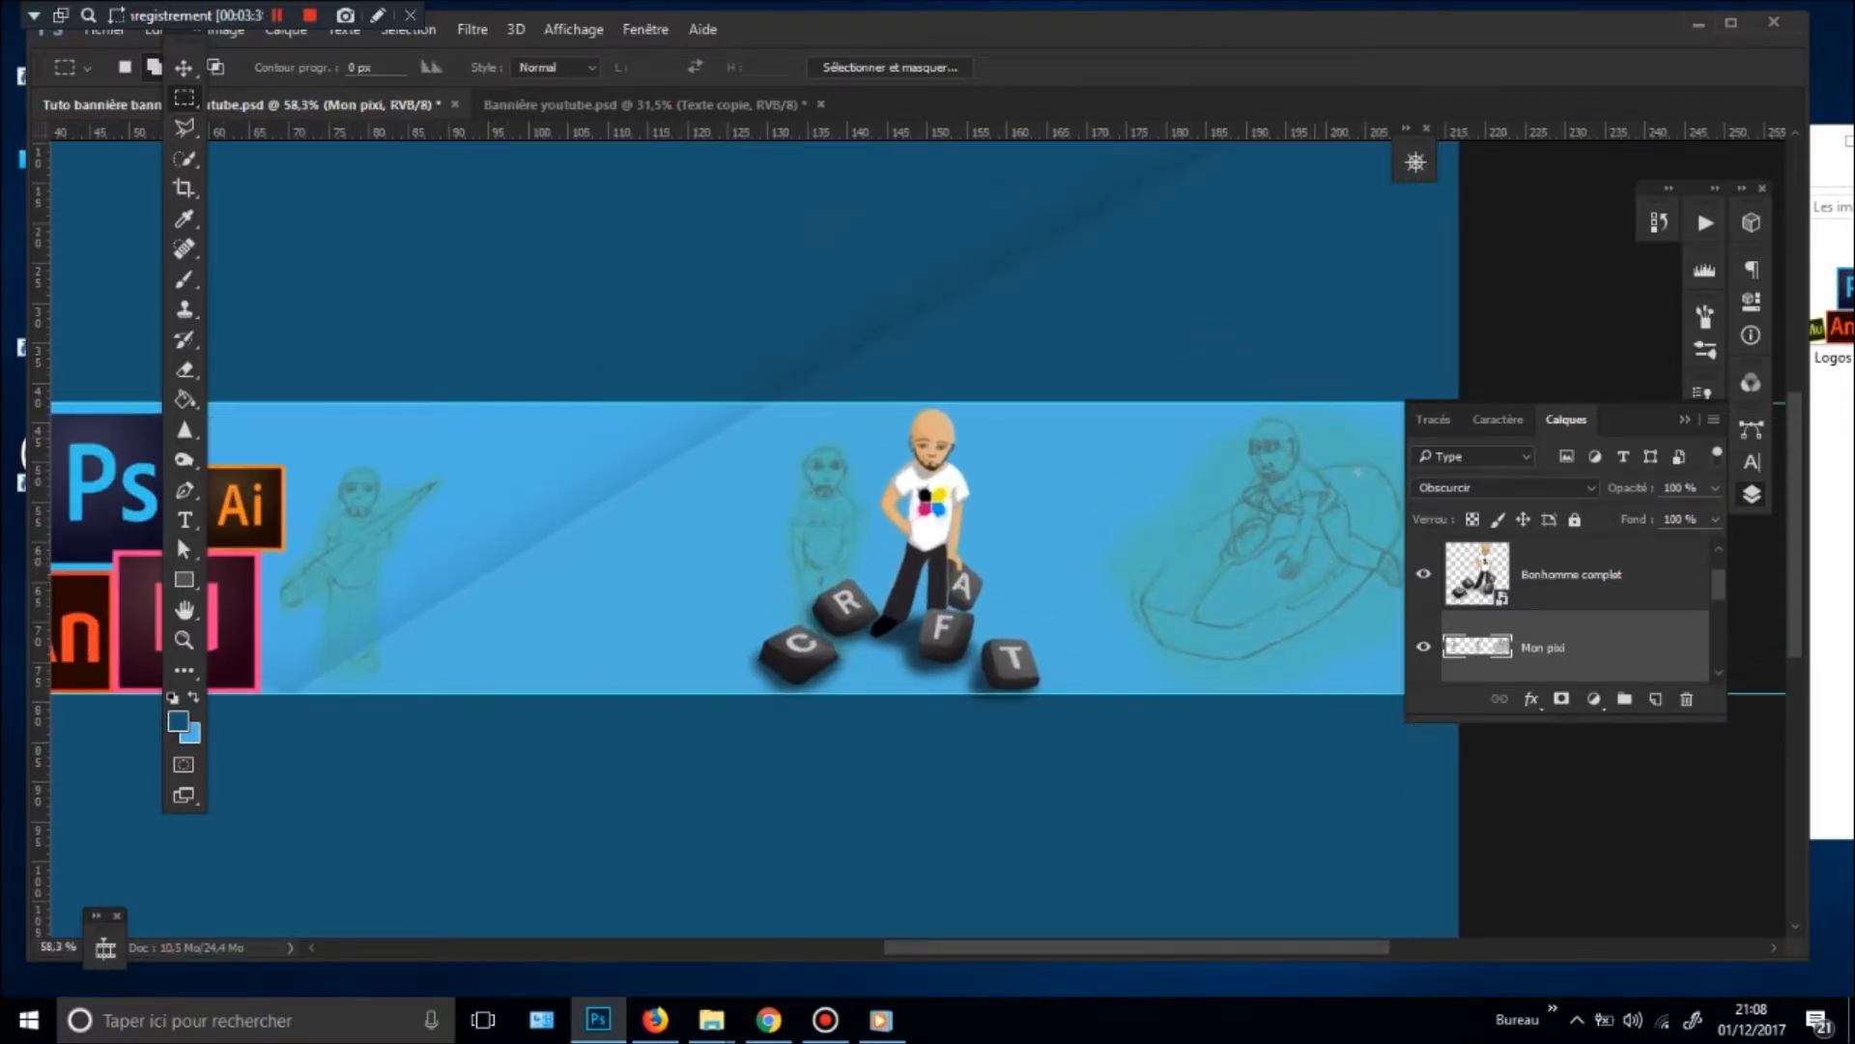
drag(929, 562, 885, 575)
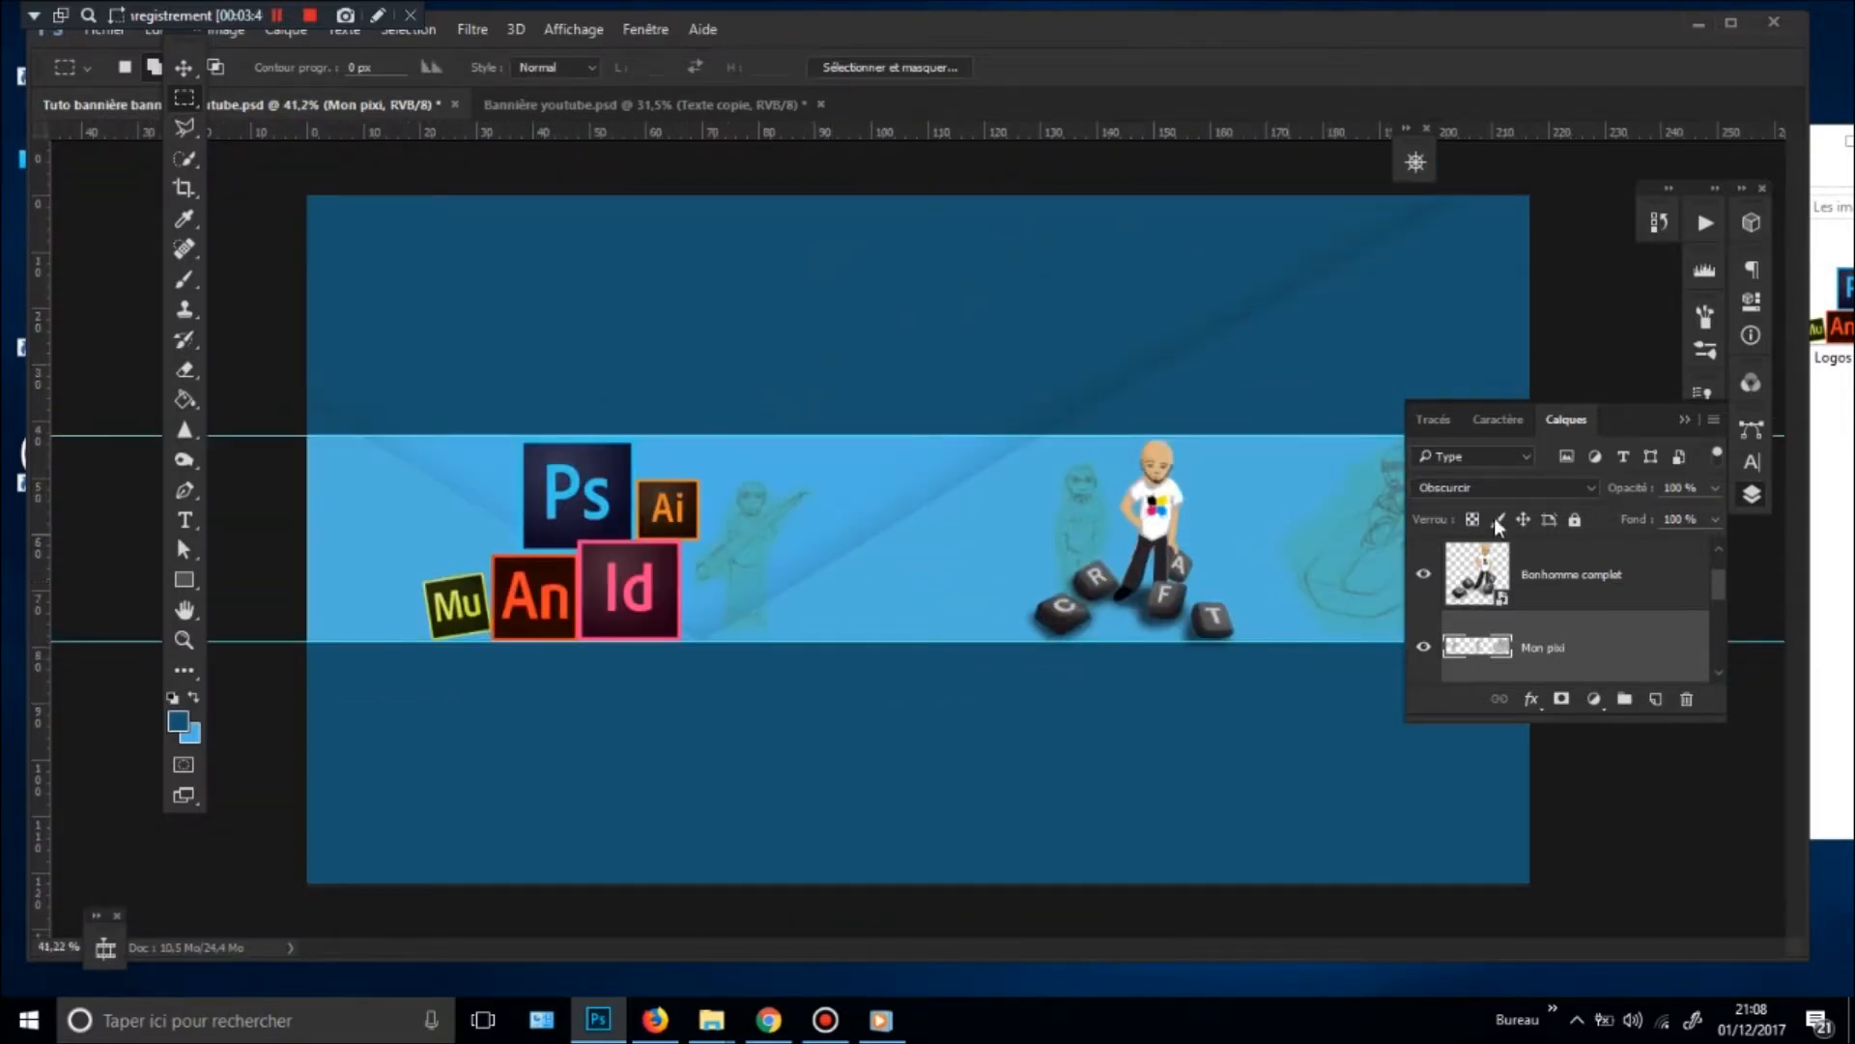
- Place the Textes image from the Les images folder, scaled to about 21.5%, with TUTO GRAPHISME between the logos and the character
scroll(1626, 594, up, 1)
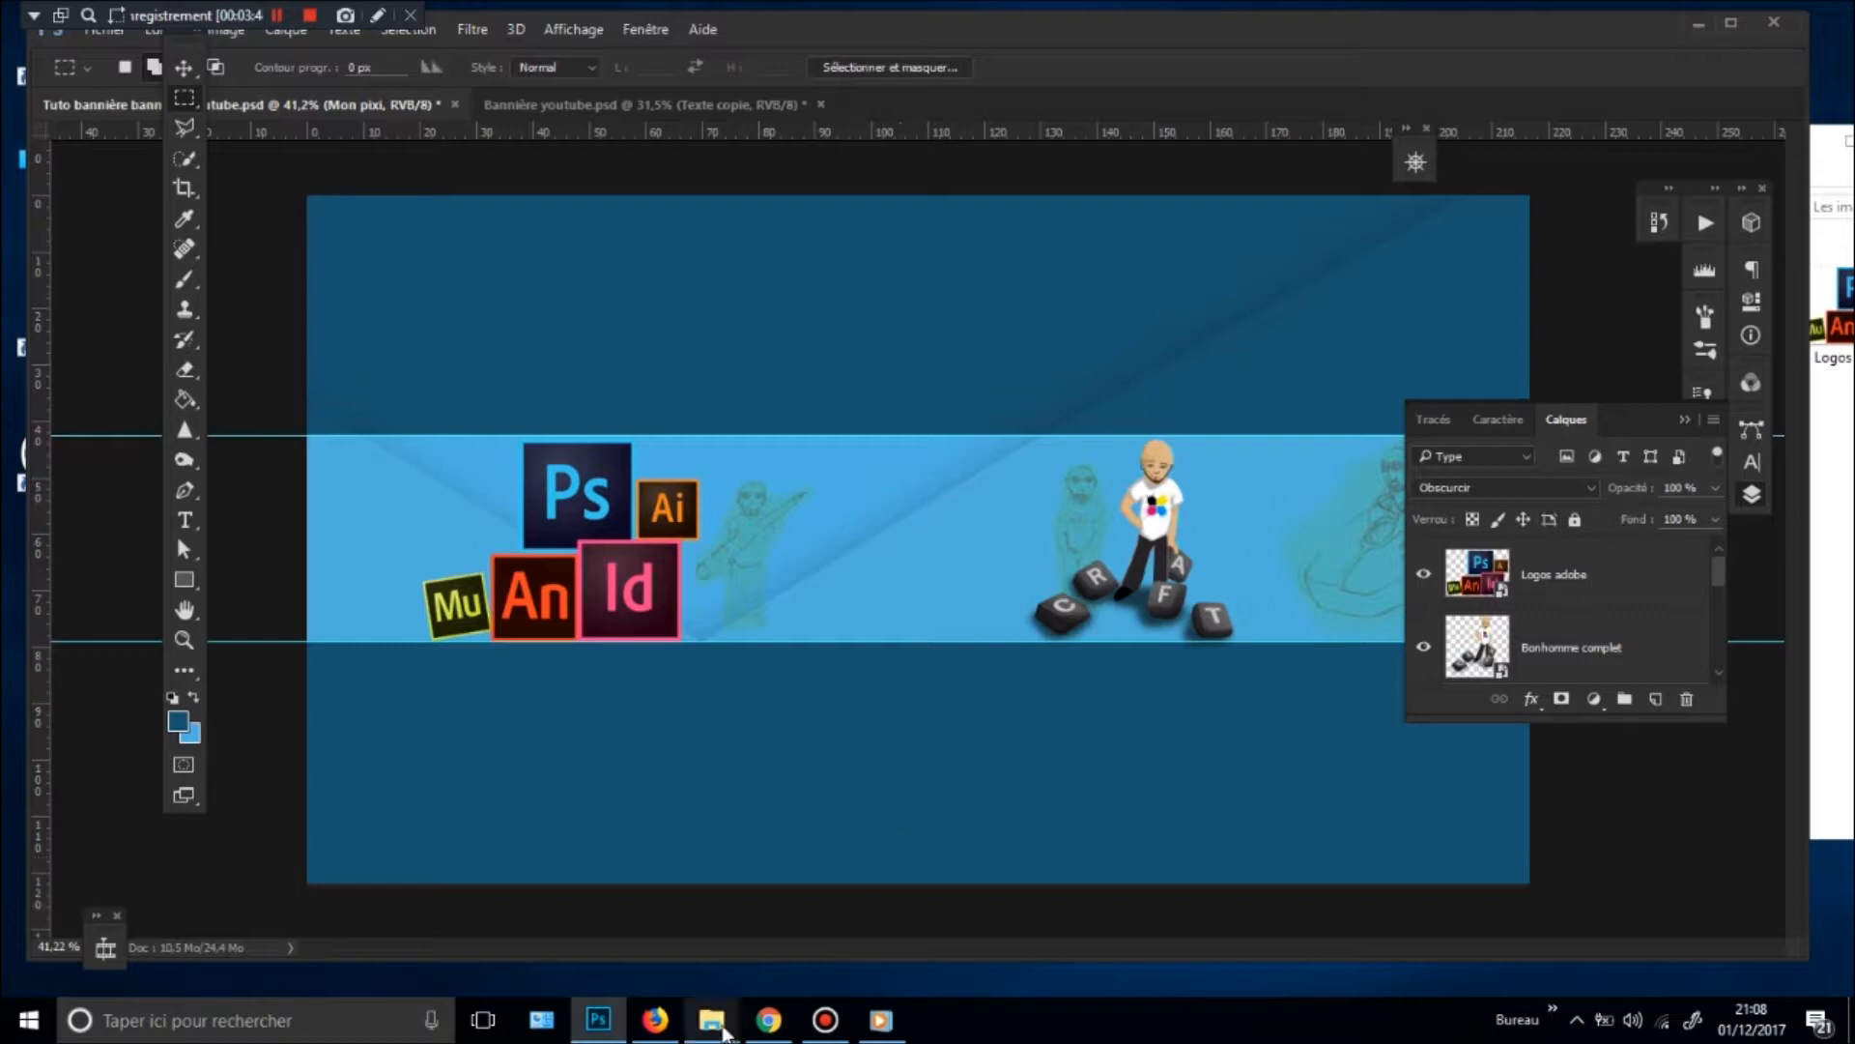
mouse_move(711, 1020)
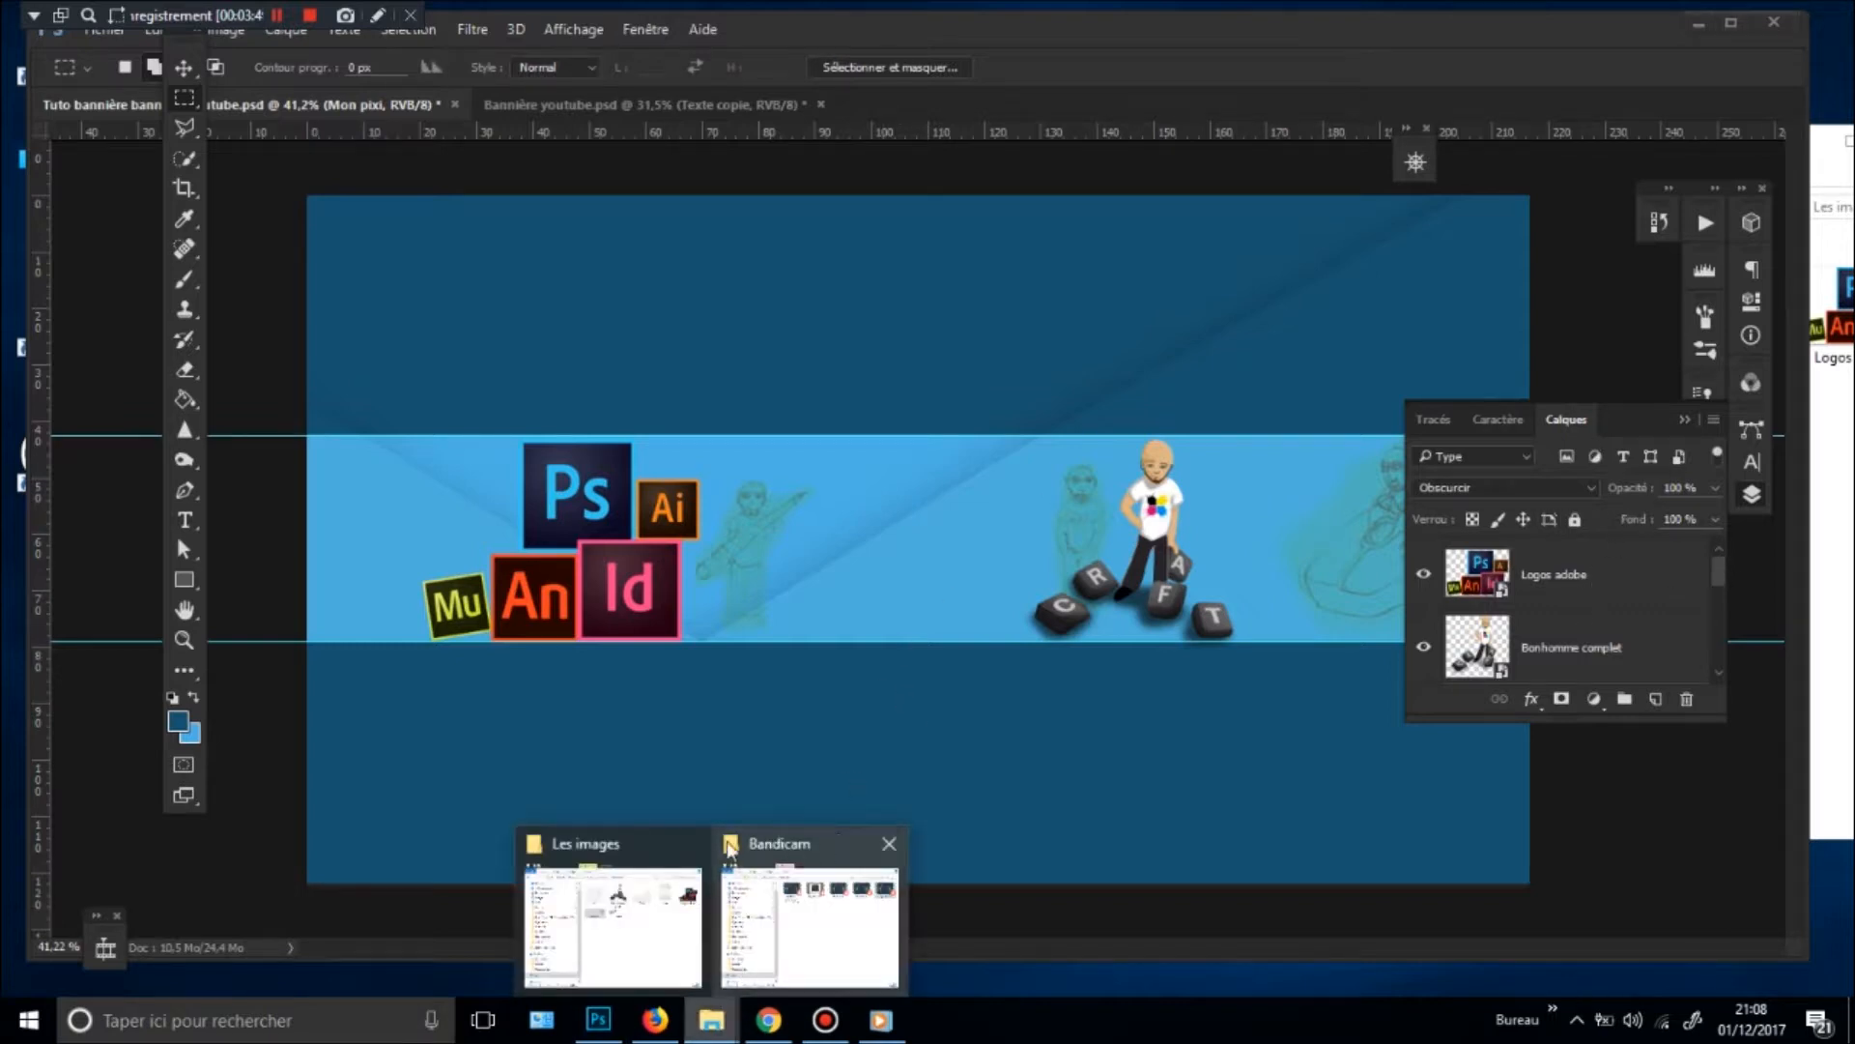
click(630, 837)
ctrl+click(1456, 425)
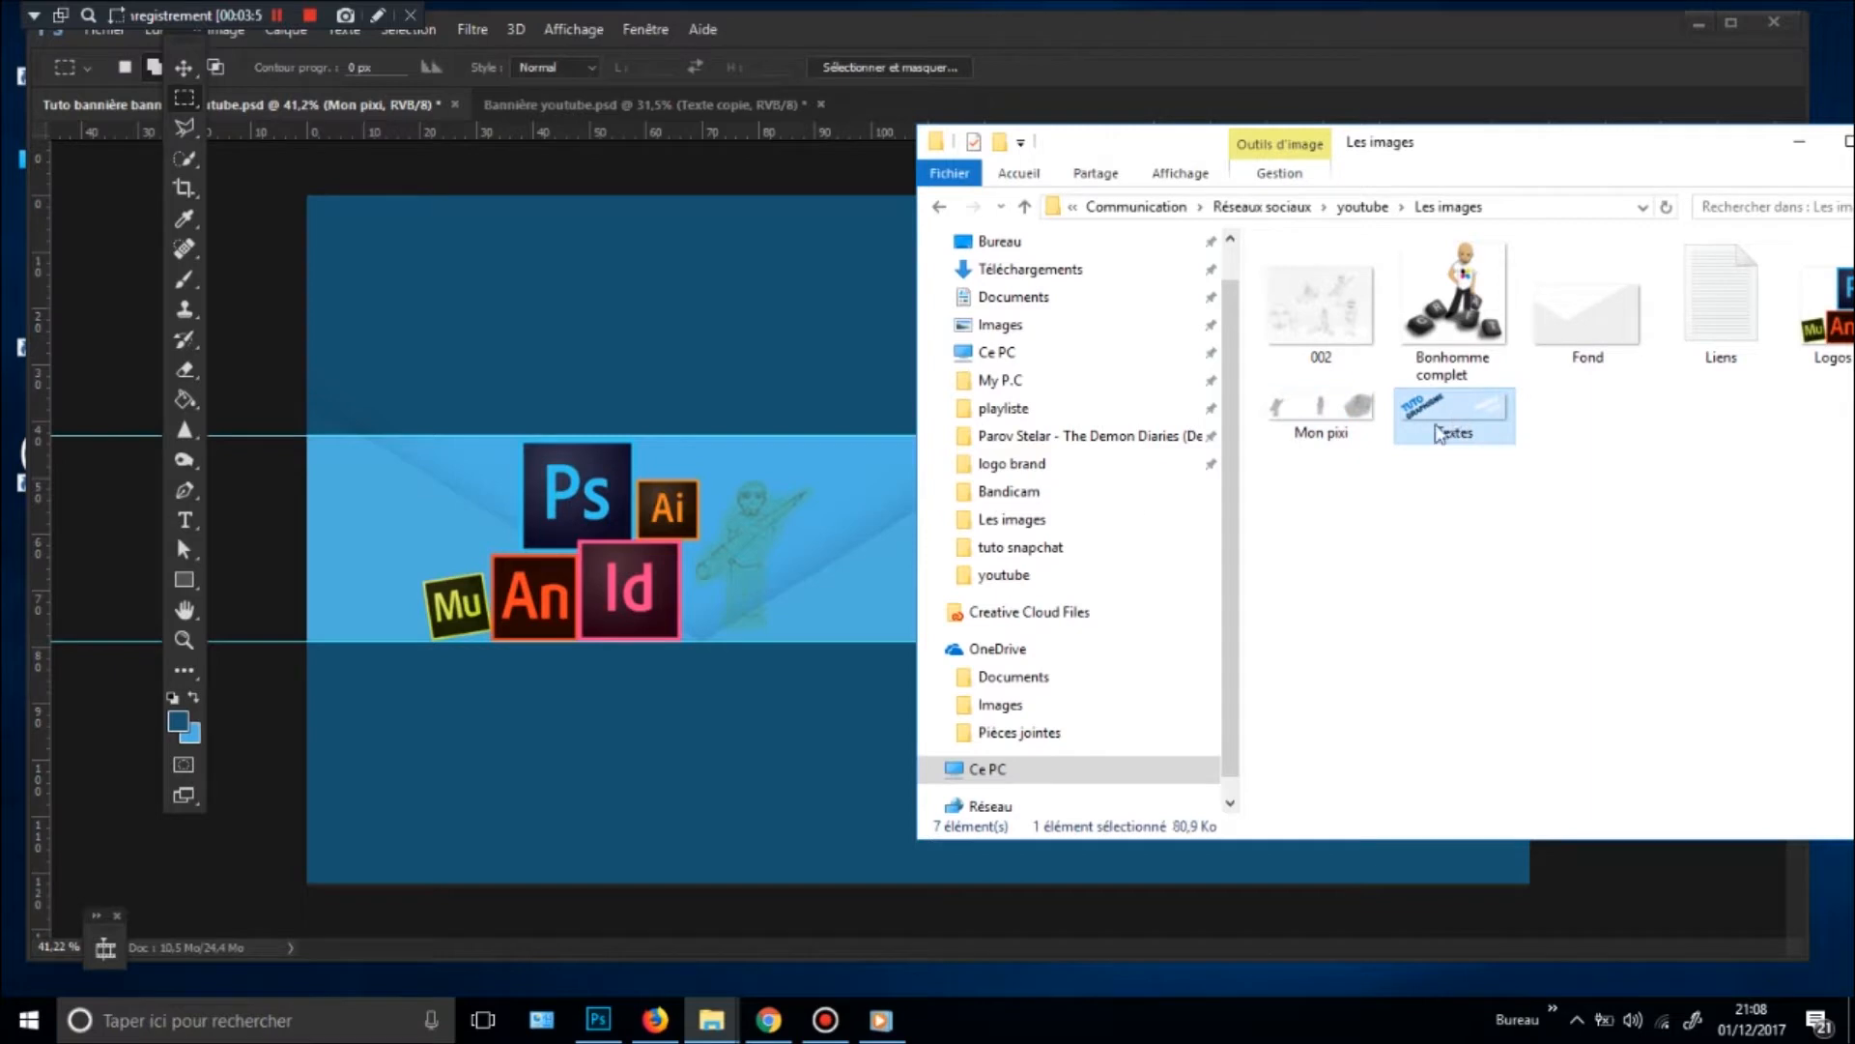
drag(1456, 425, 1071, 539)
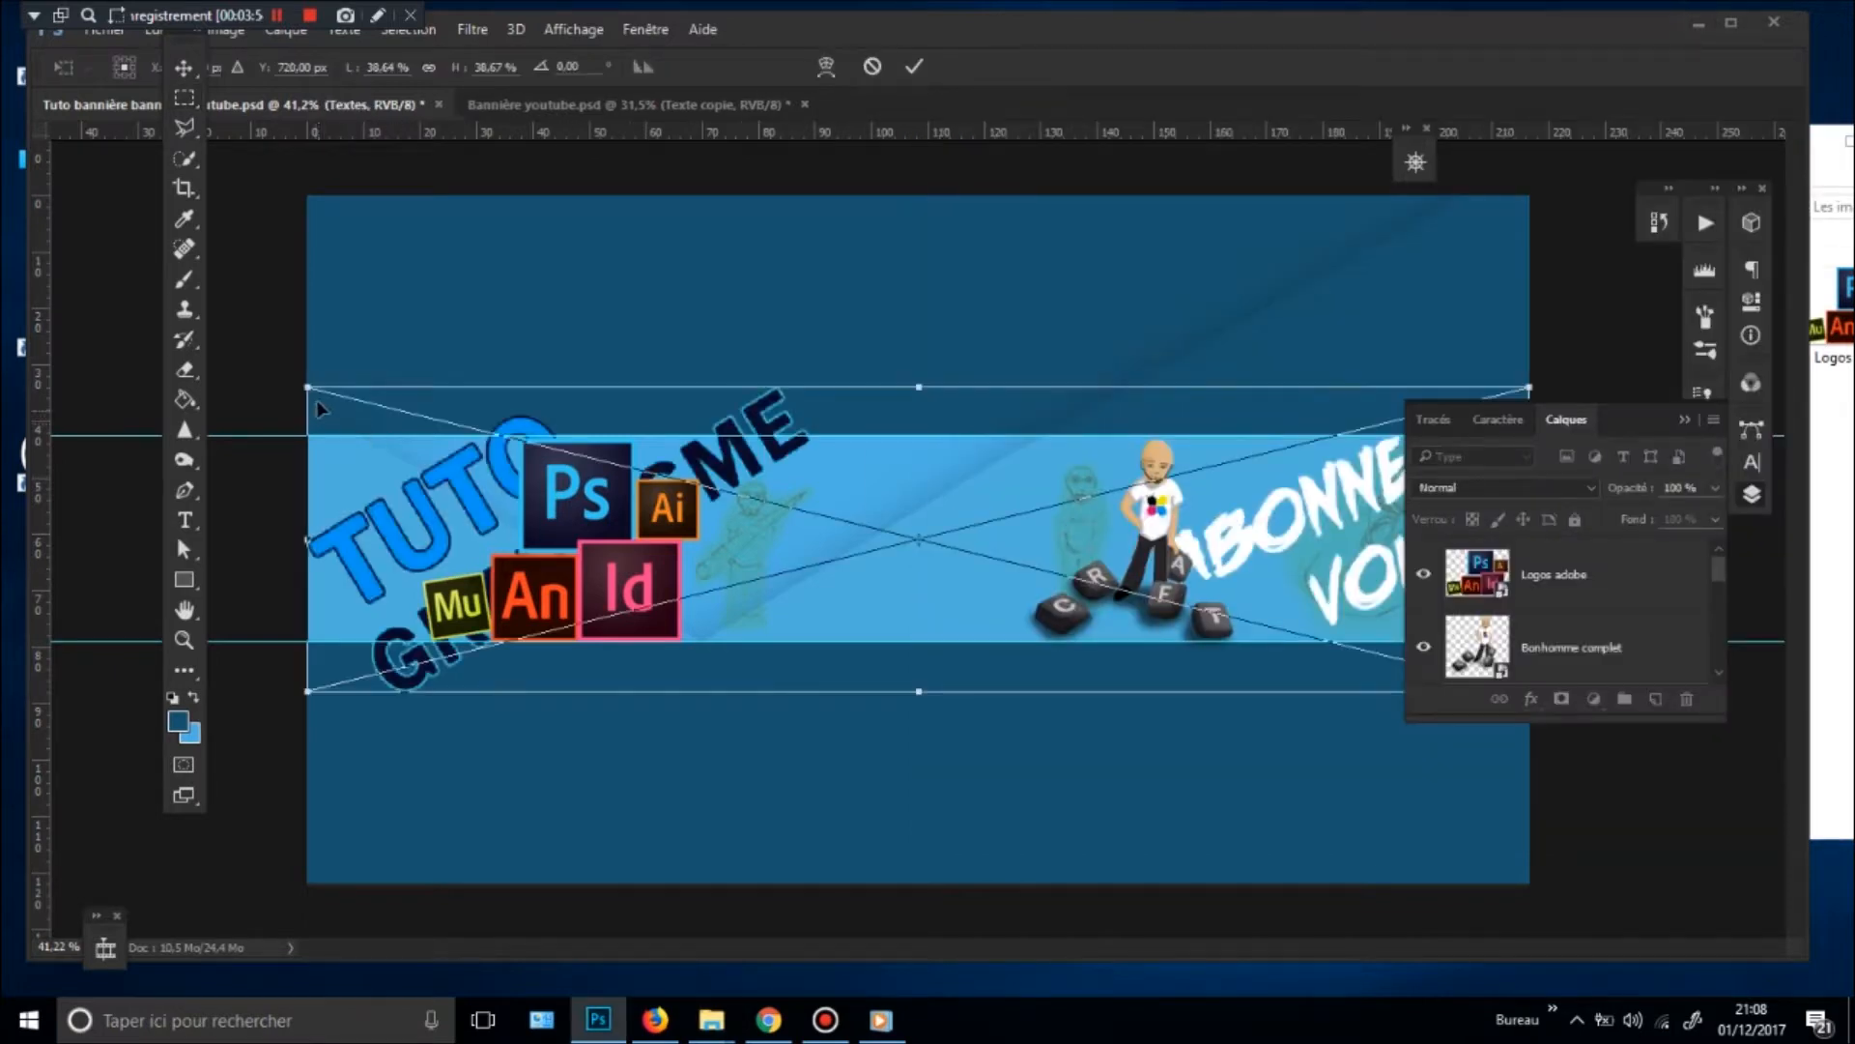
drag(309, 388, 700, 485)
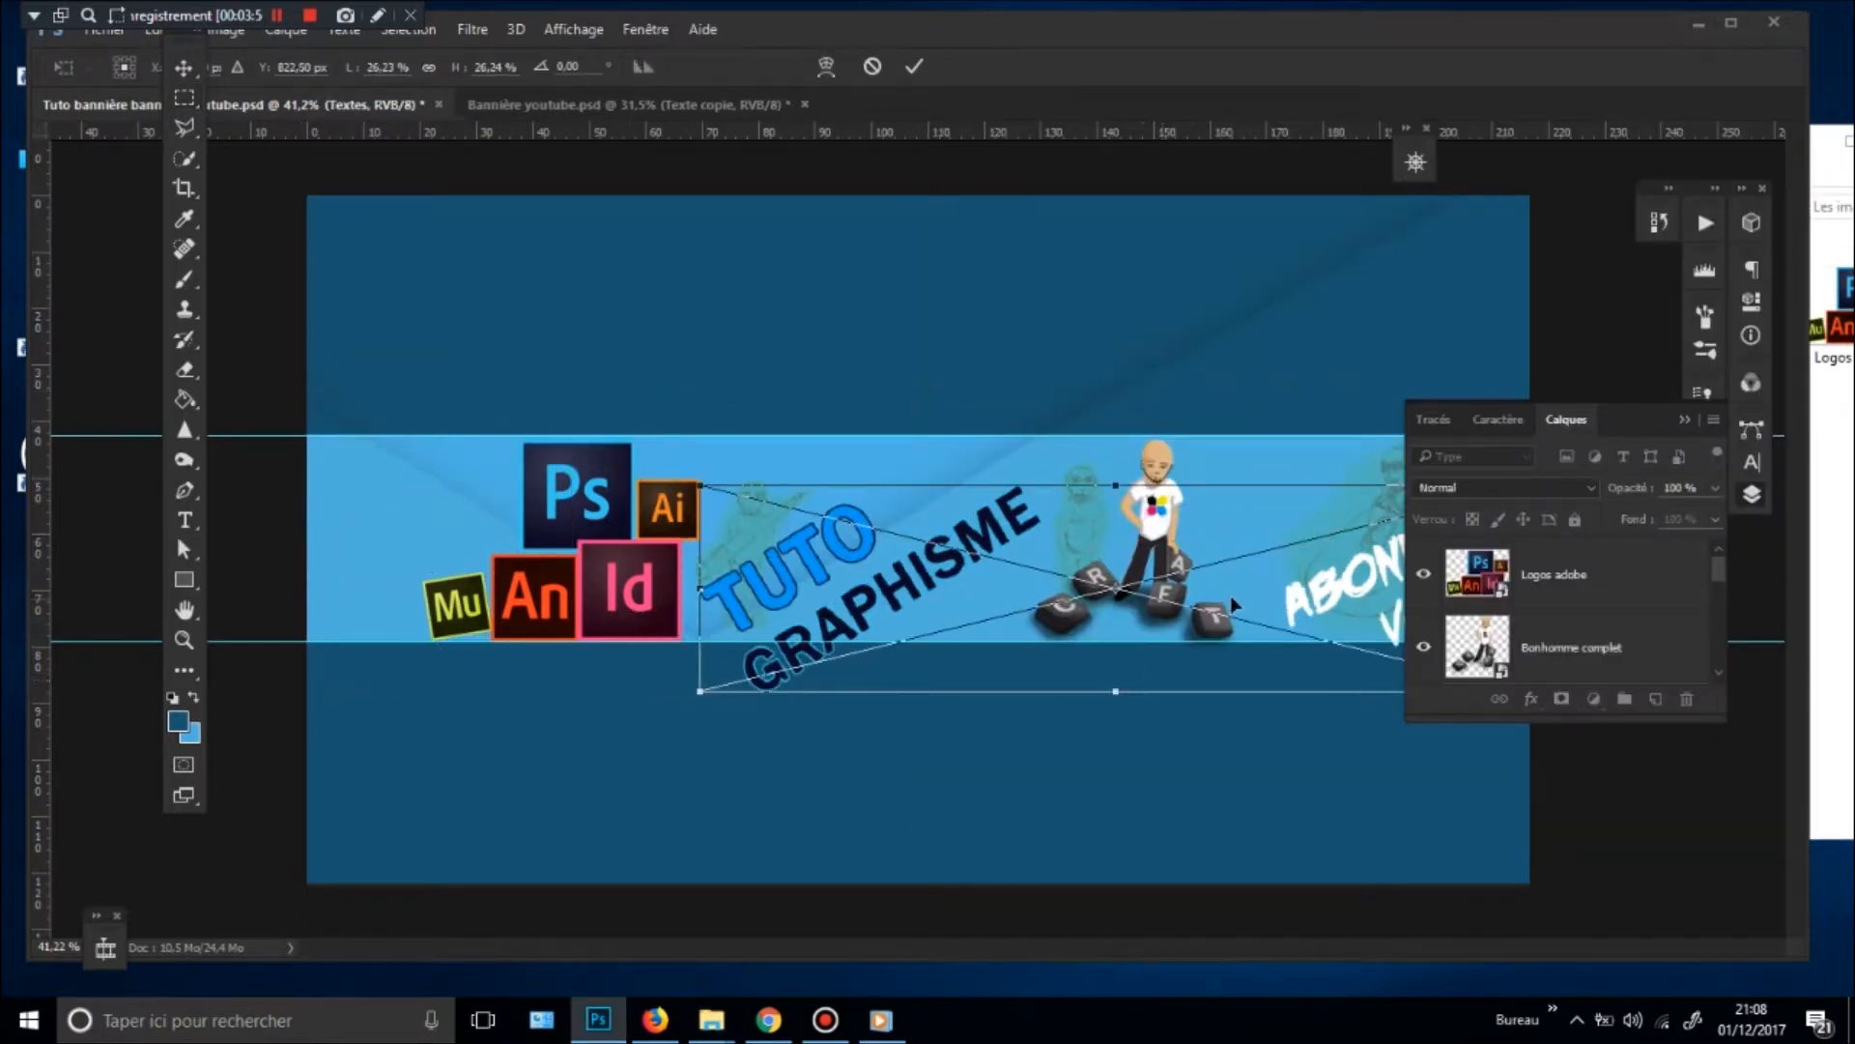
drag(1234, 606, 992, 557)
drag(1293, 650, 1150, 604)
drag(951, 550, 1250, 572)
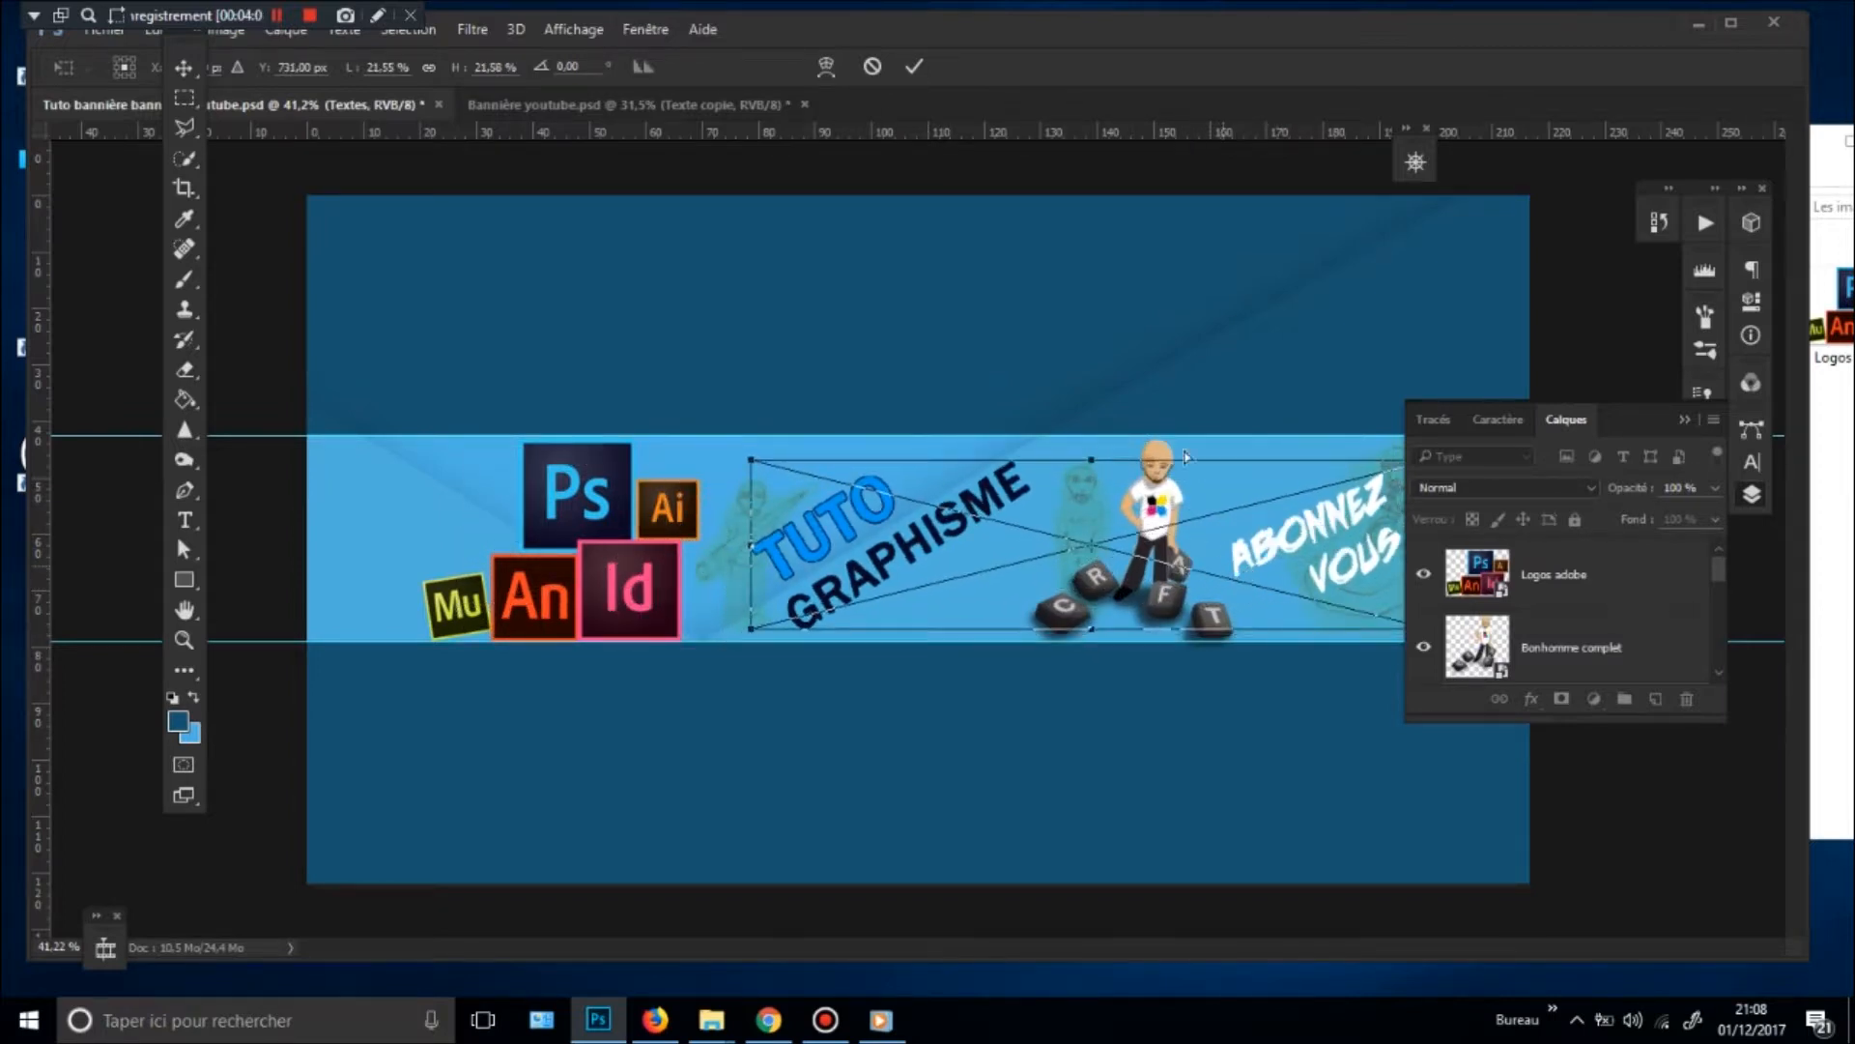
click(917, 65)
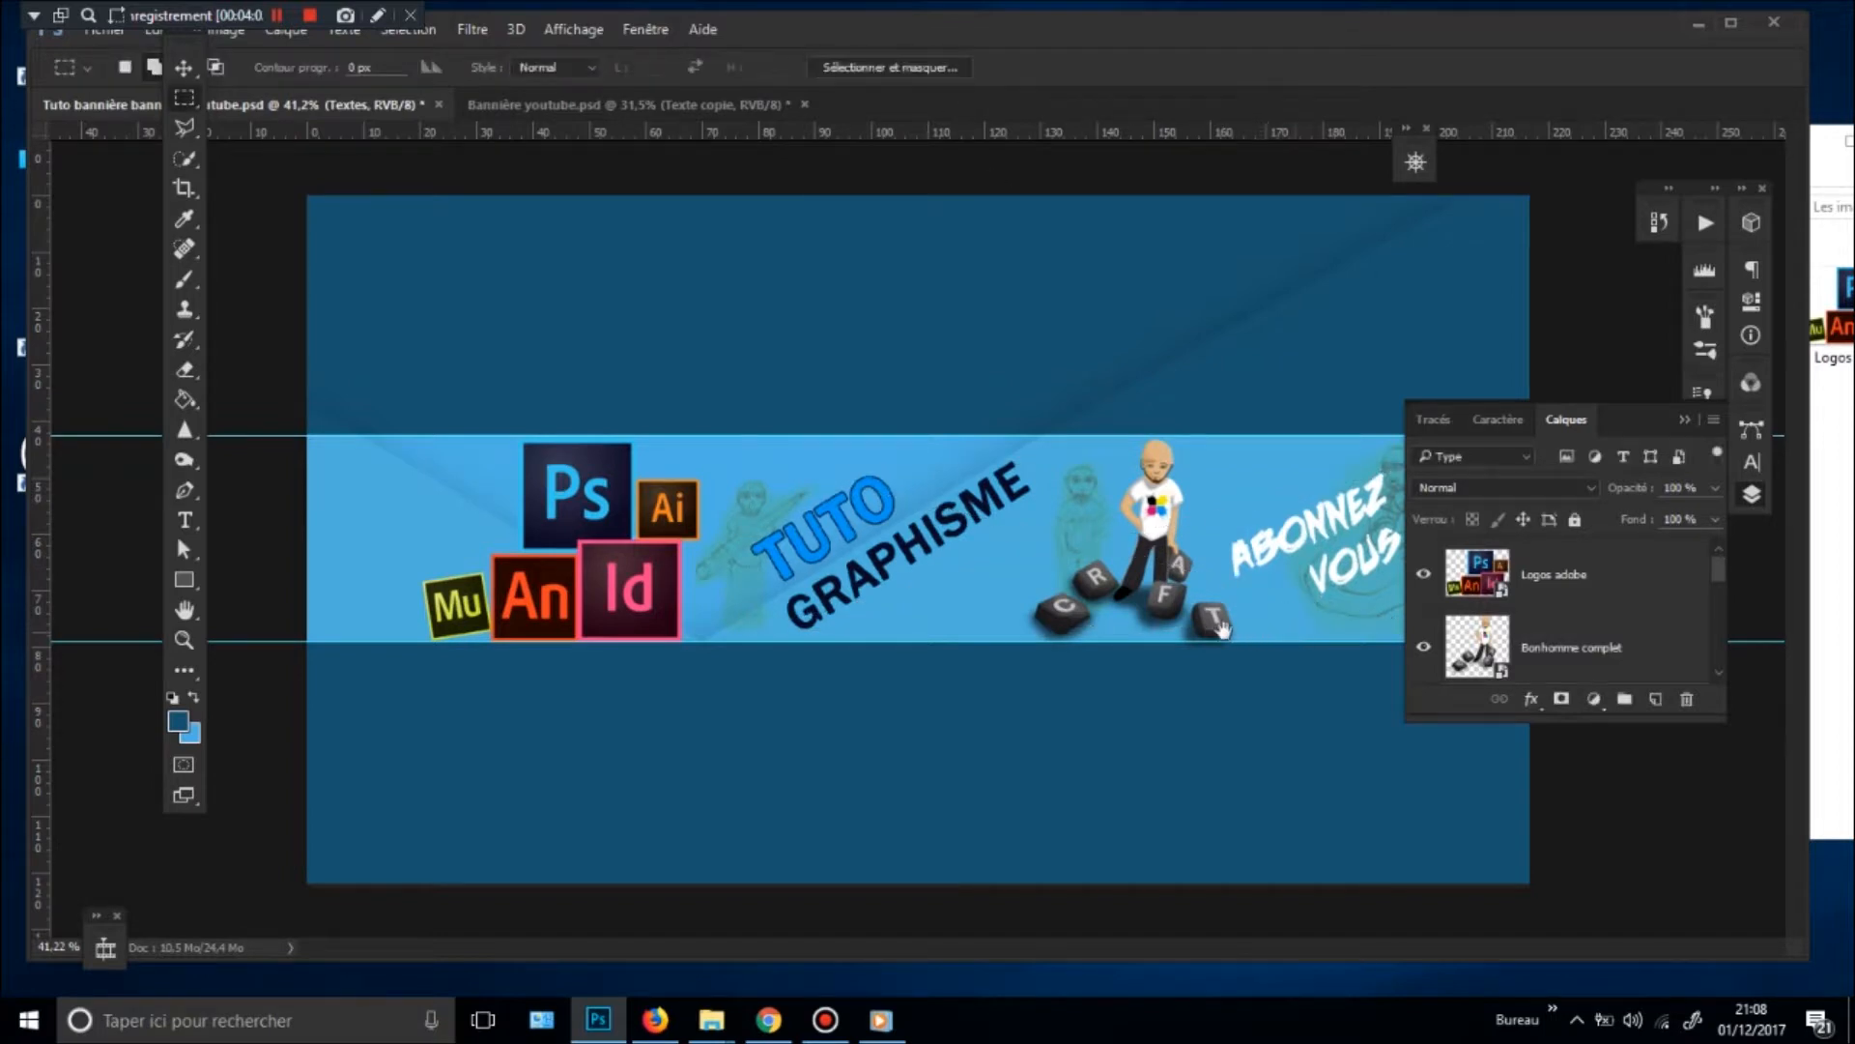
- Hide the layer list and review the composition of the whole banner
click(1751, 491)
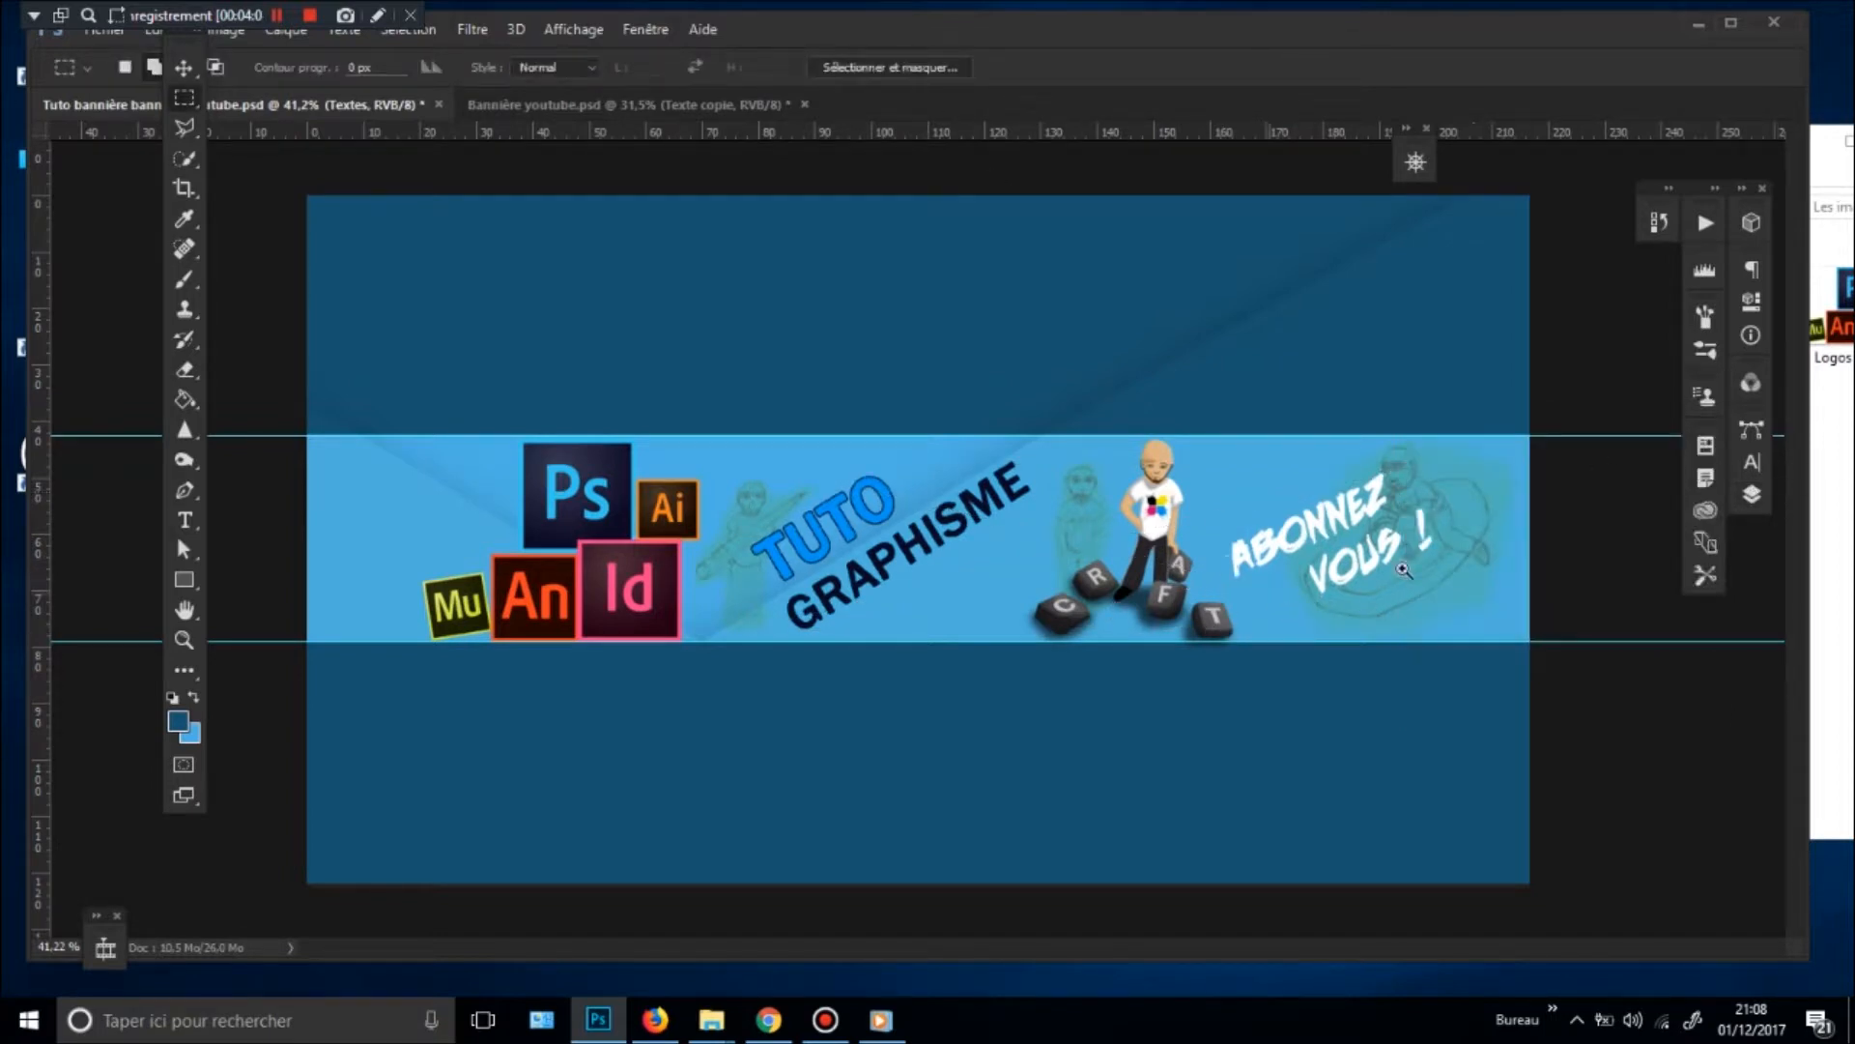
scroll(1321, 548, up, 2)
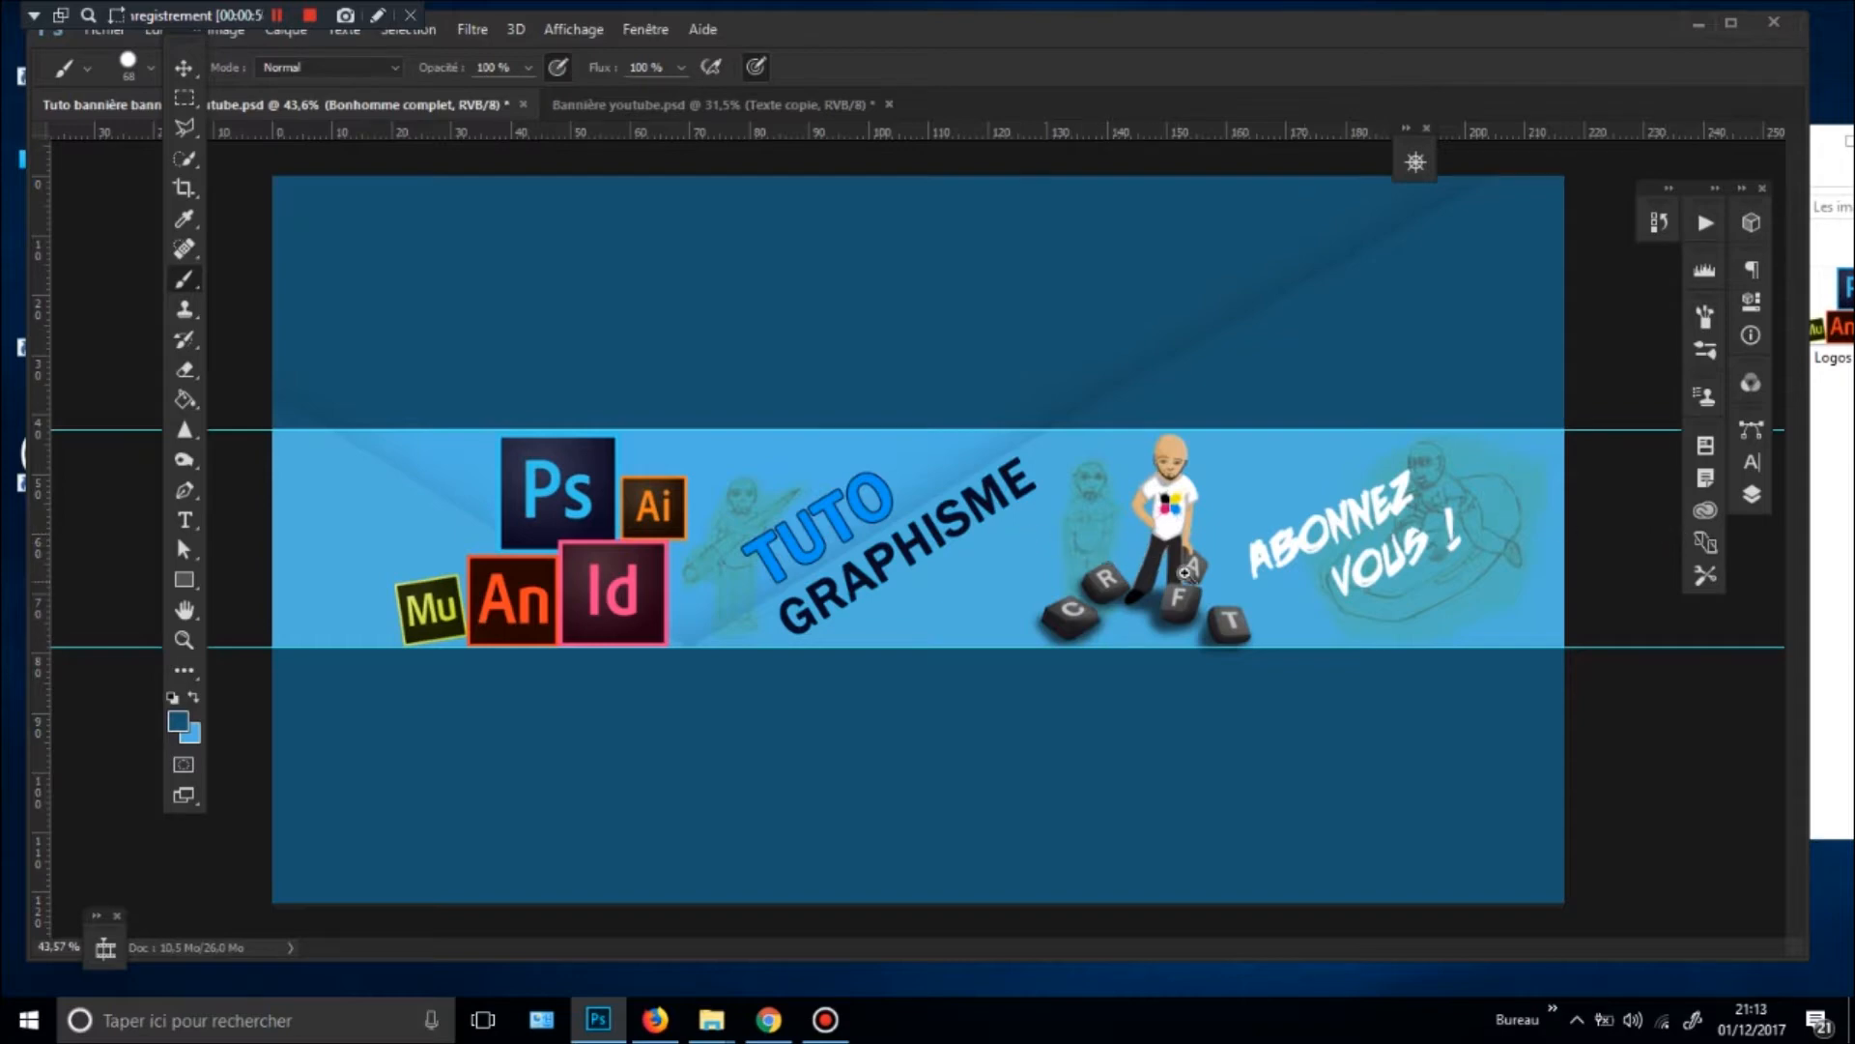
scroll(1185, 572, down, 5)
scroll(1059, 529, up, 4)
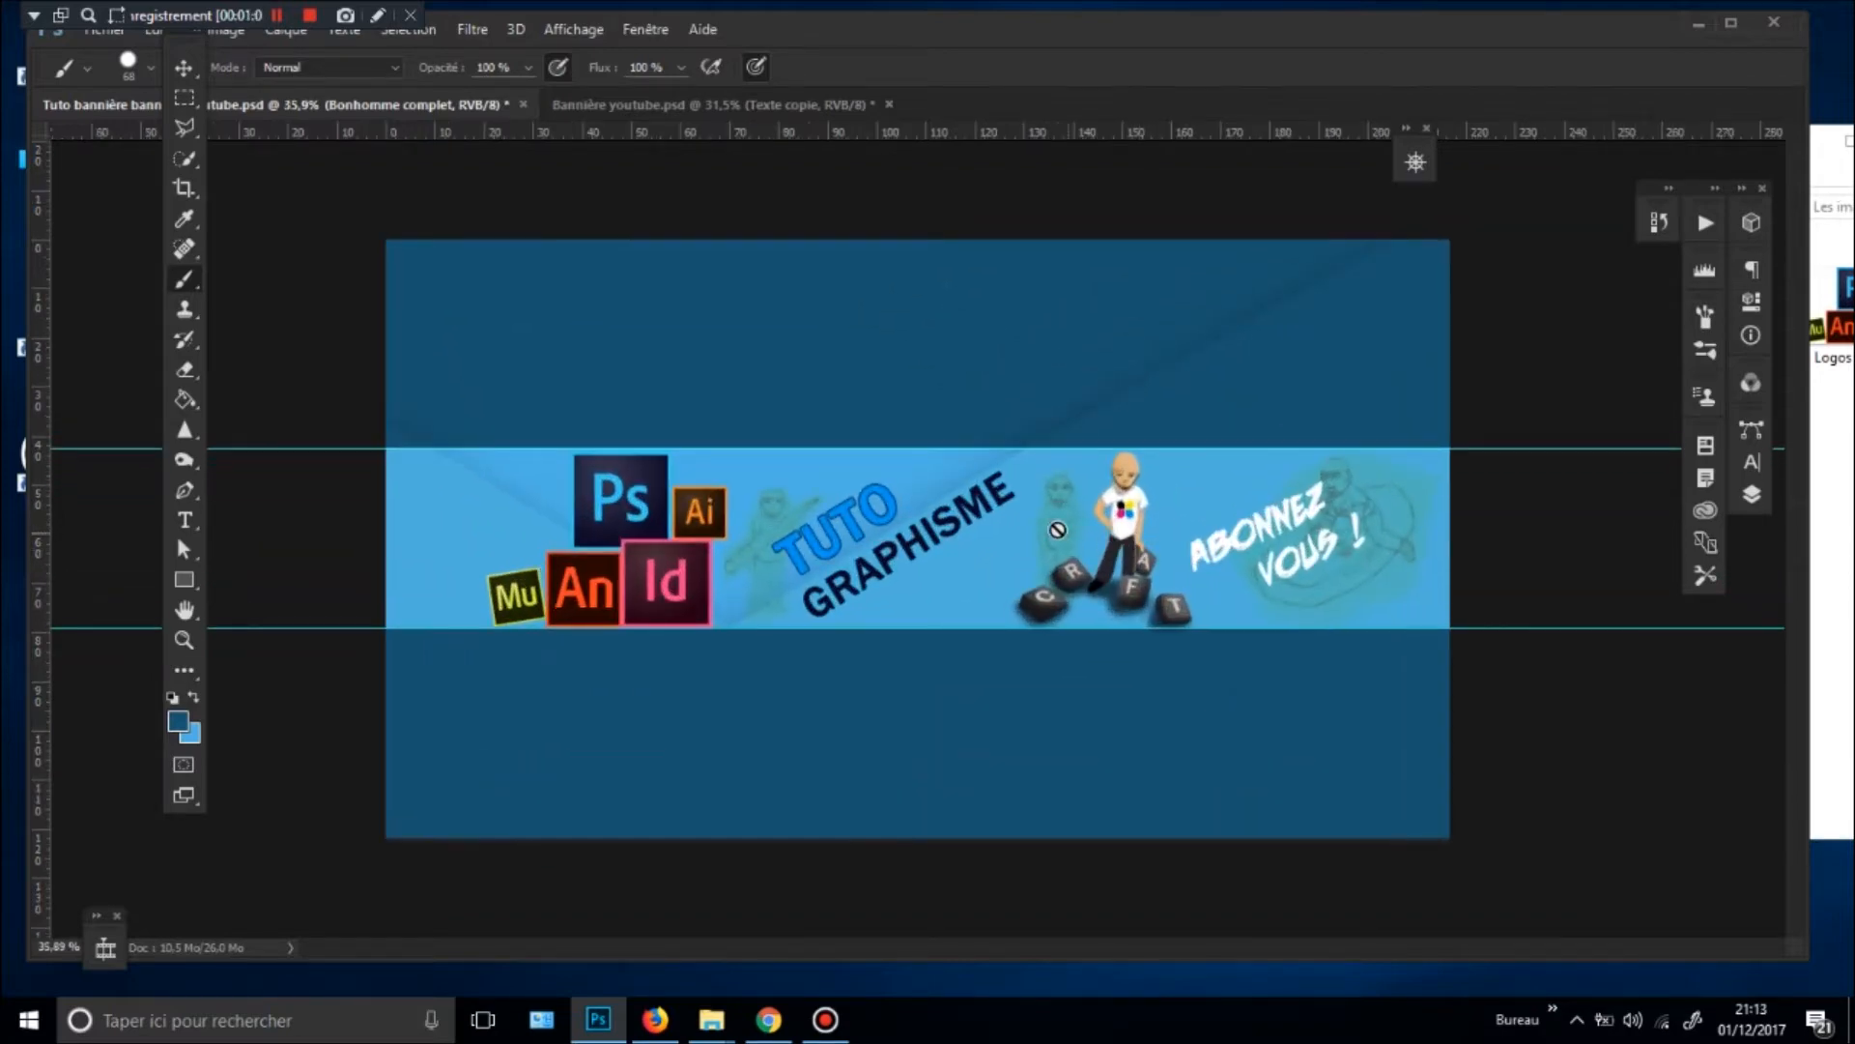
- Save a JPEG copy of the banner as Tuto bannière bannière youtube in the Tuto folder, with Maximum quality 11 and the optimised baseline format
key(ctrl+shift+s)
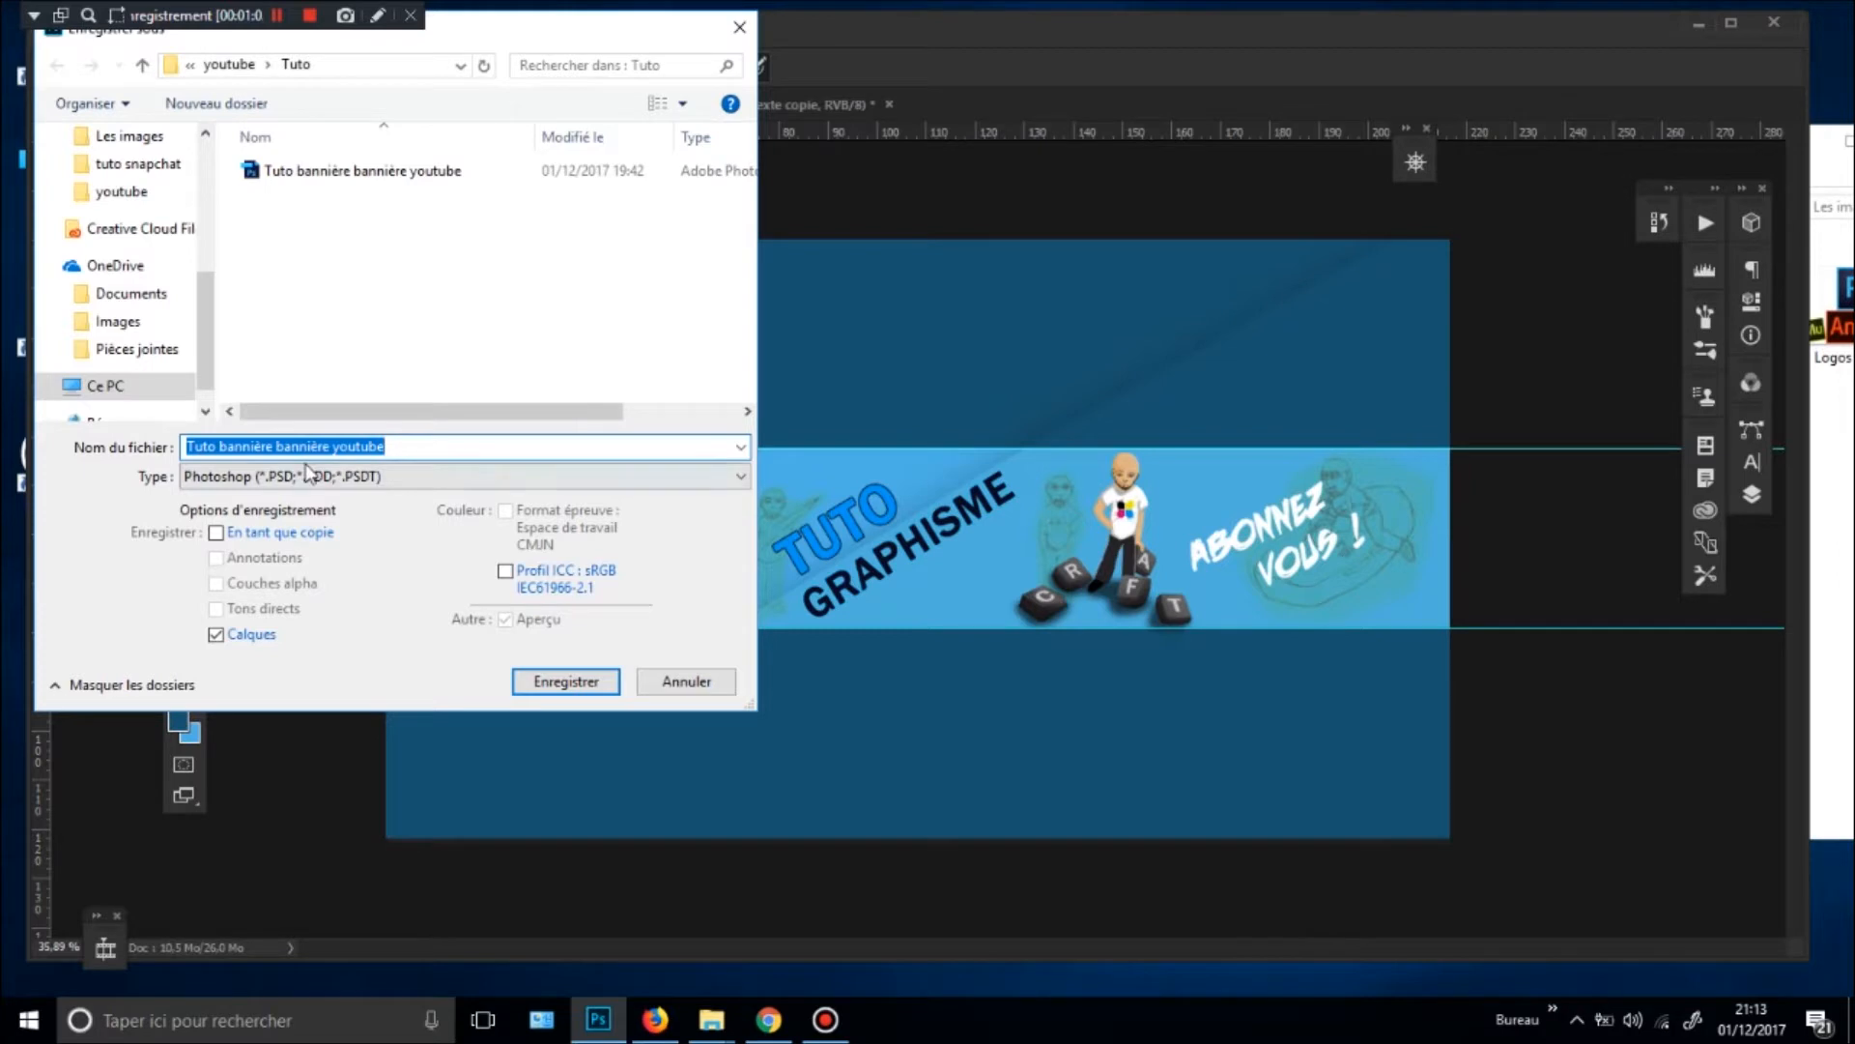
click(307, 472)
click(319, 687)
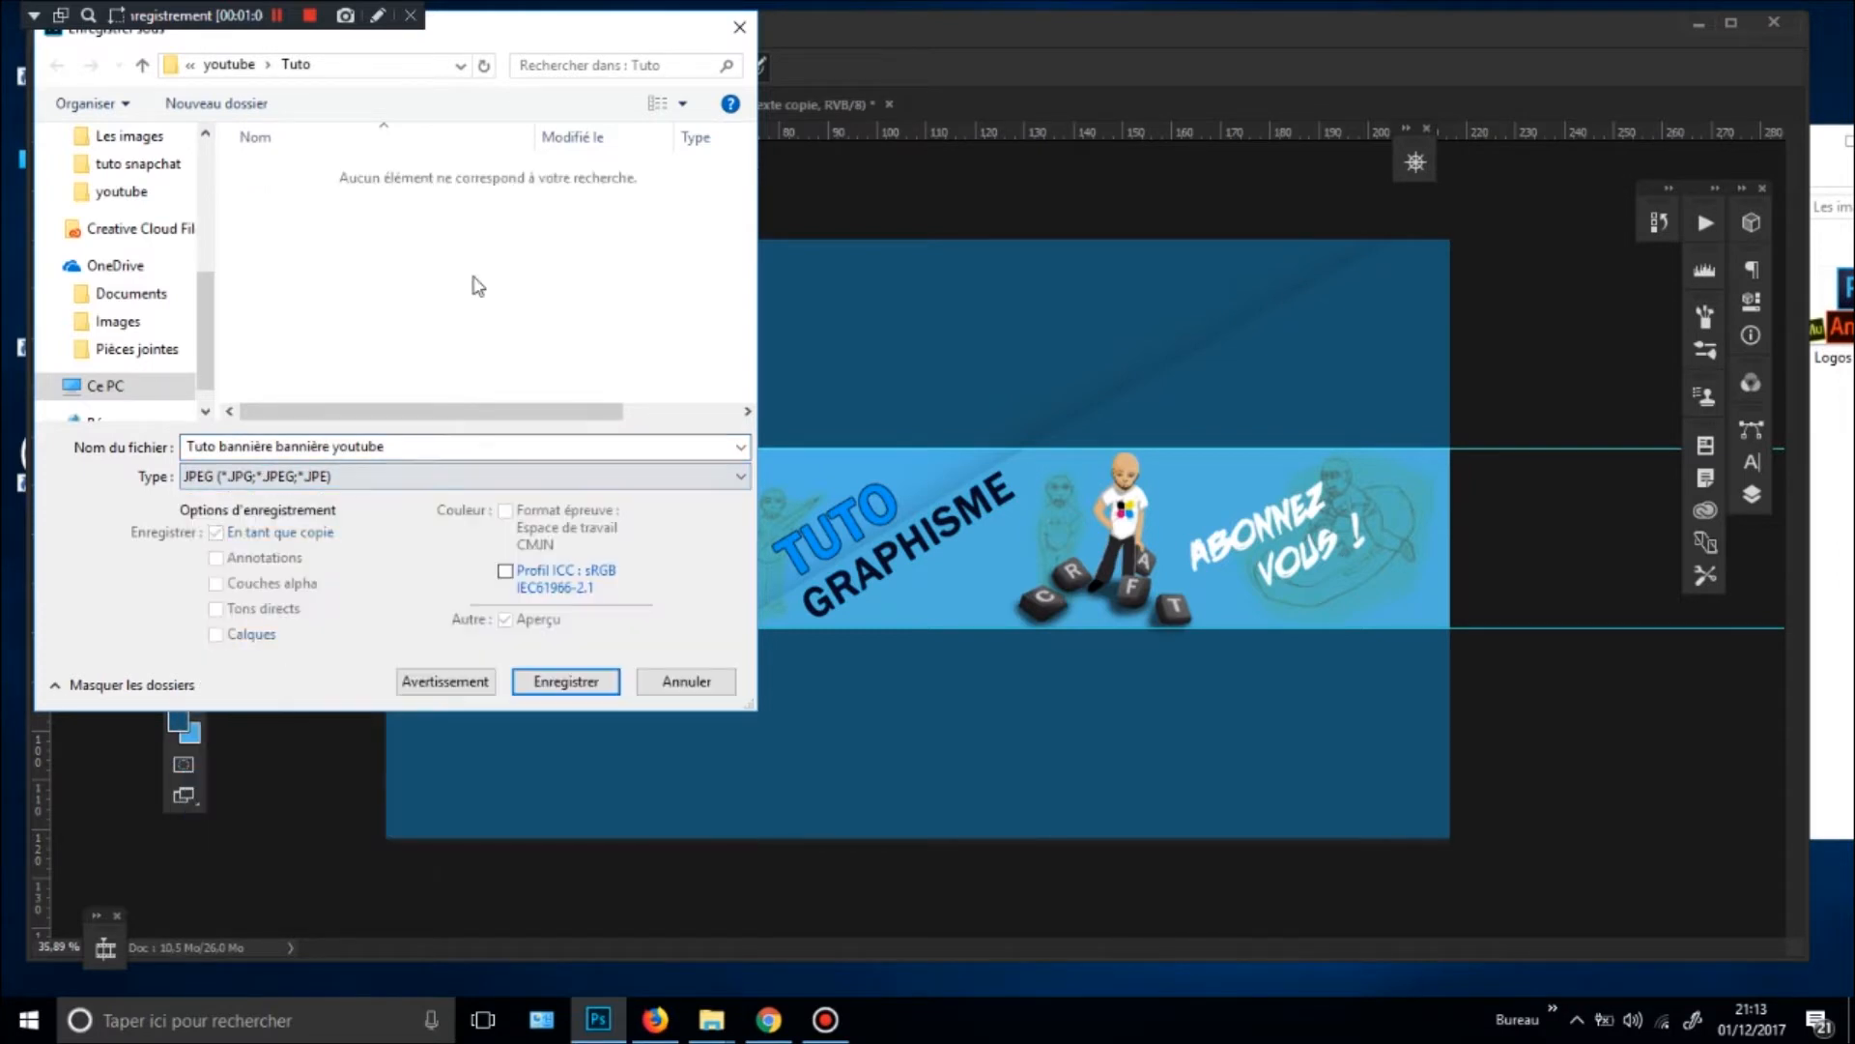
drag(471, 50, 566, 75)
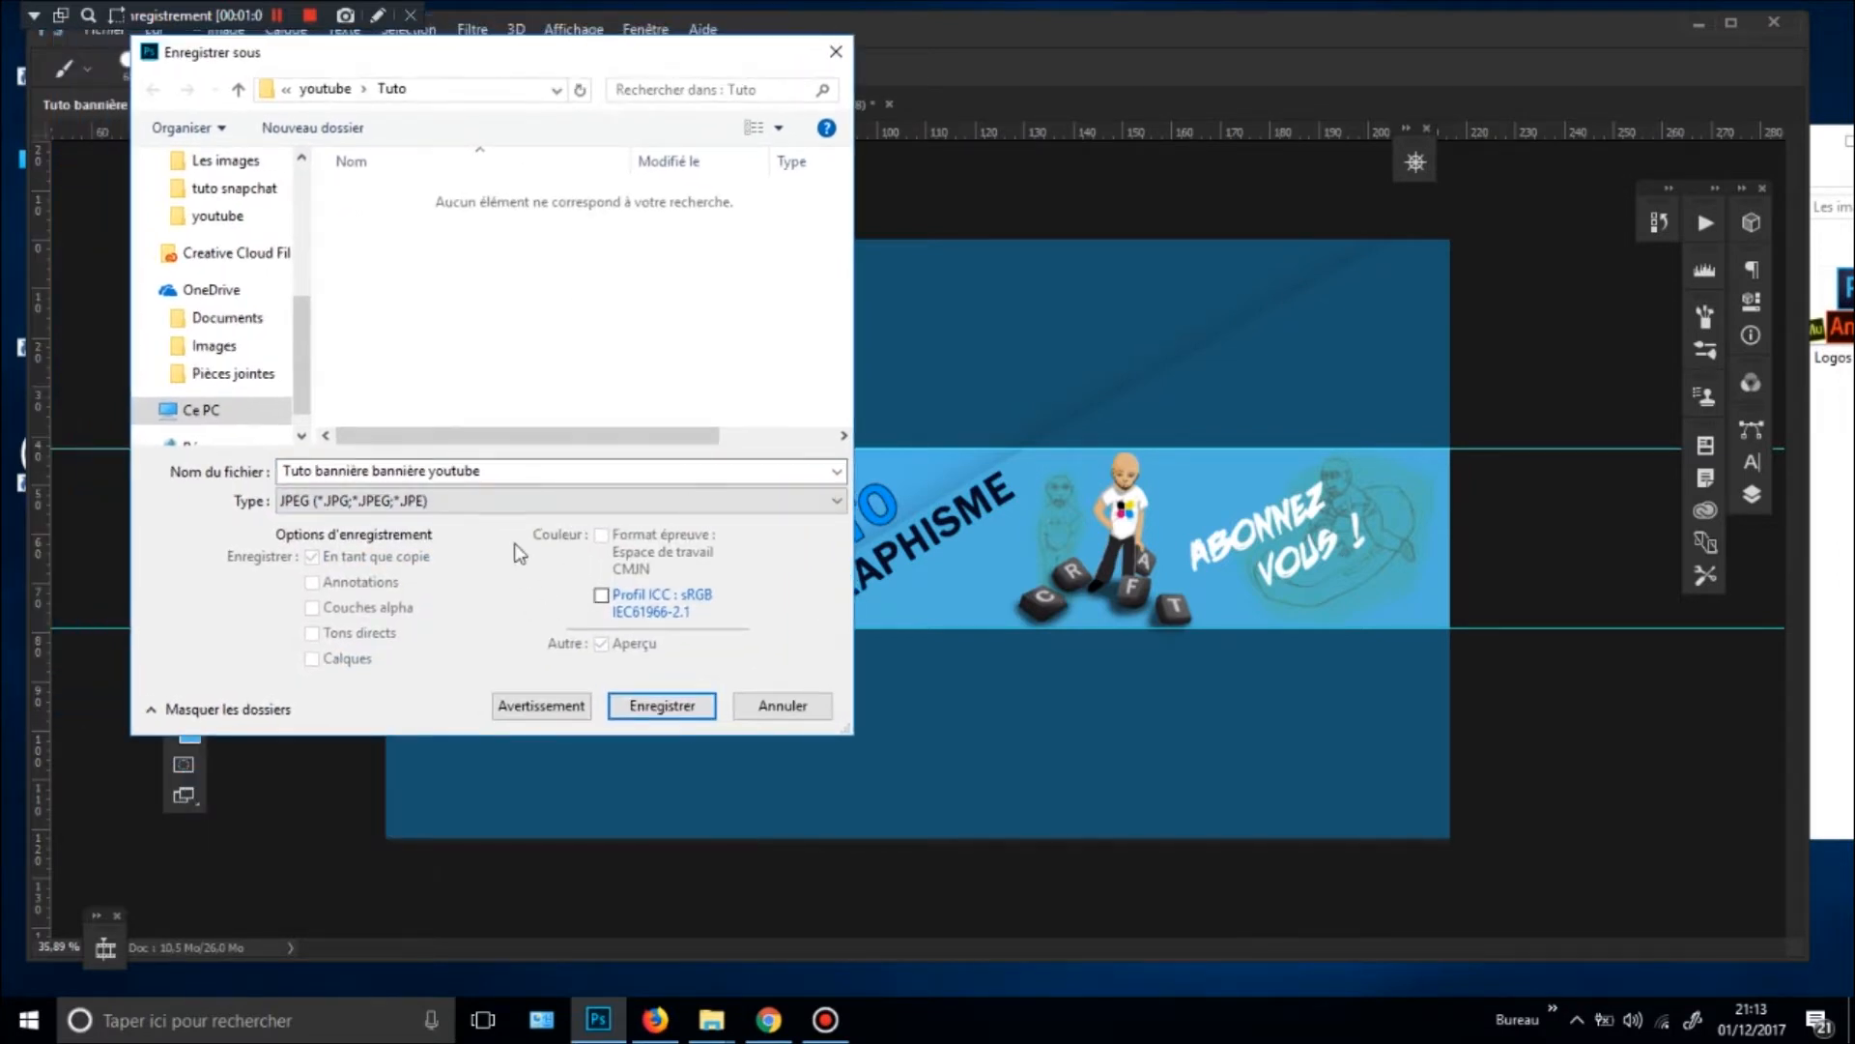
click(363, 470)
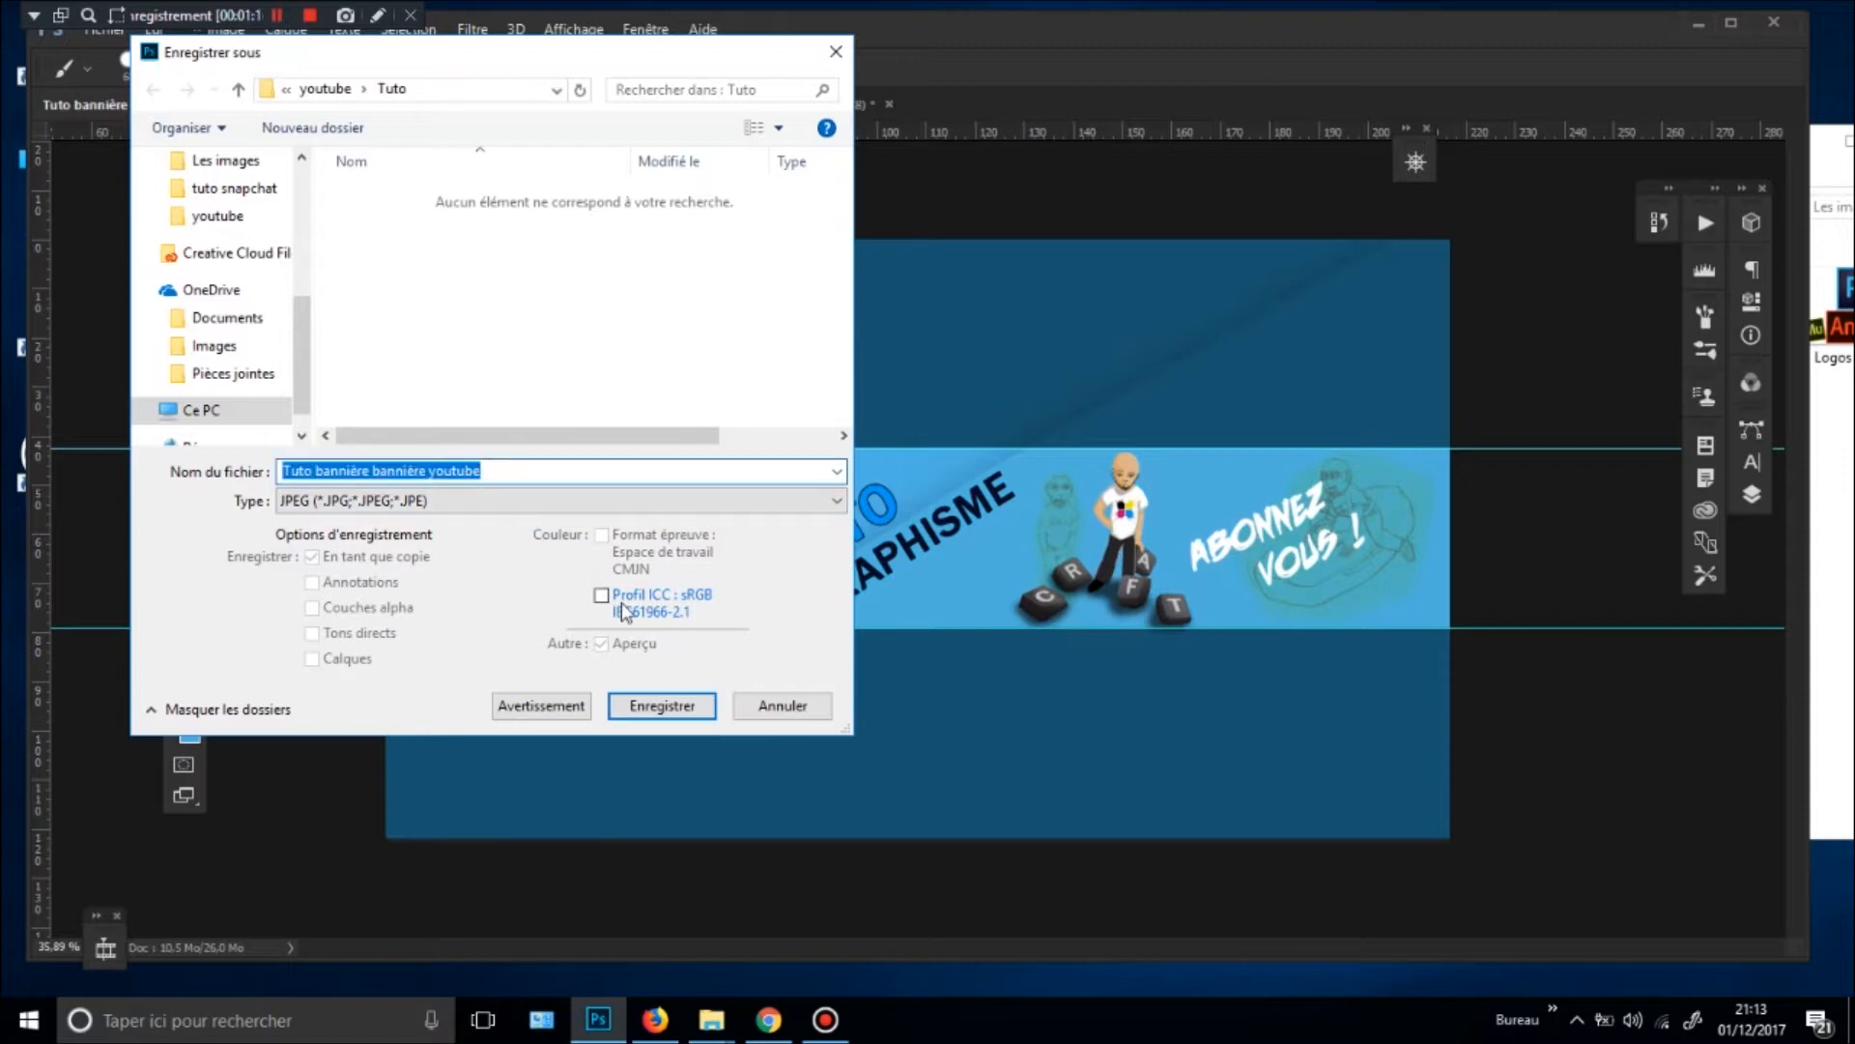
click(661, 707)
click(1072, 273)
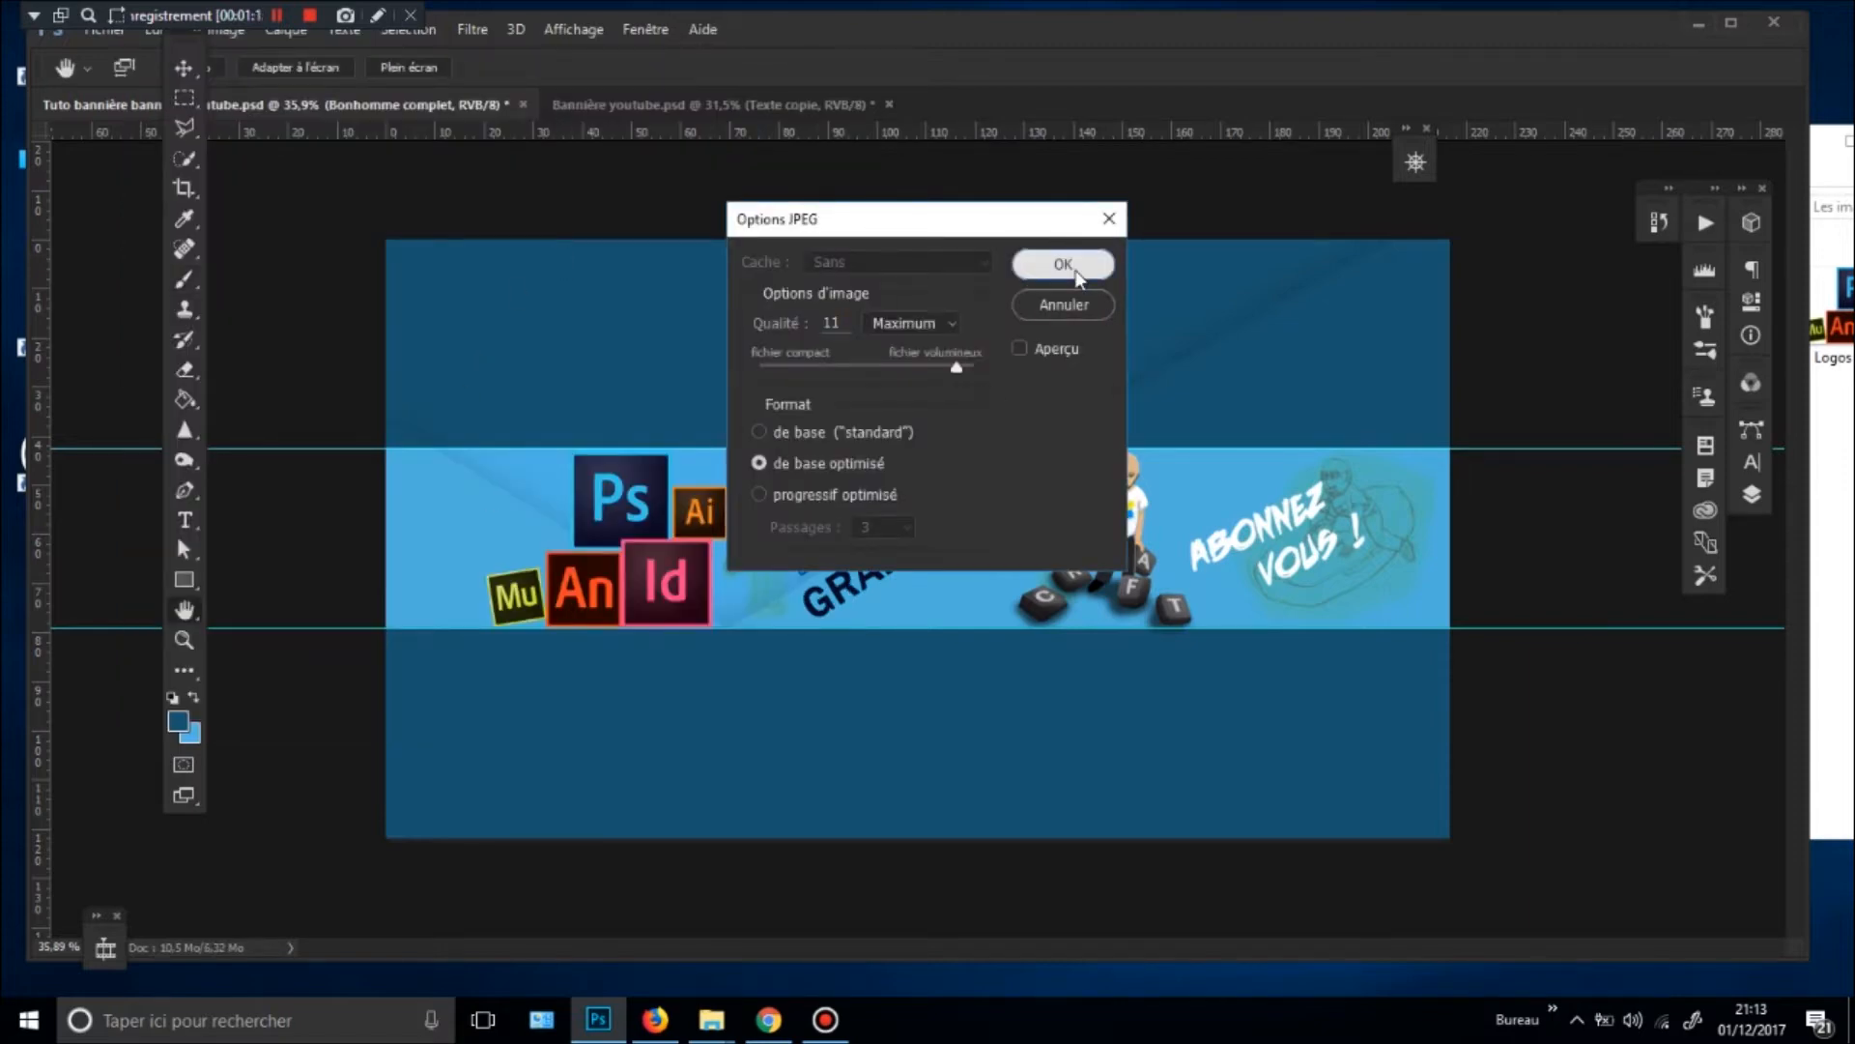
- Minimize Photoshop and the Les images folder window, and switch to the YouTube channel page in Firefox
click(1693, 21)
click(1235, 109)
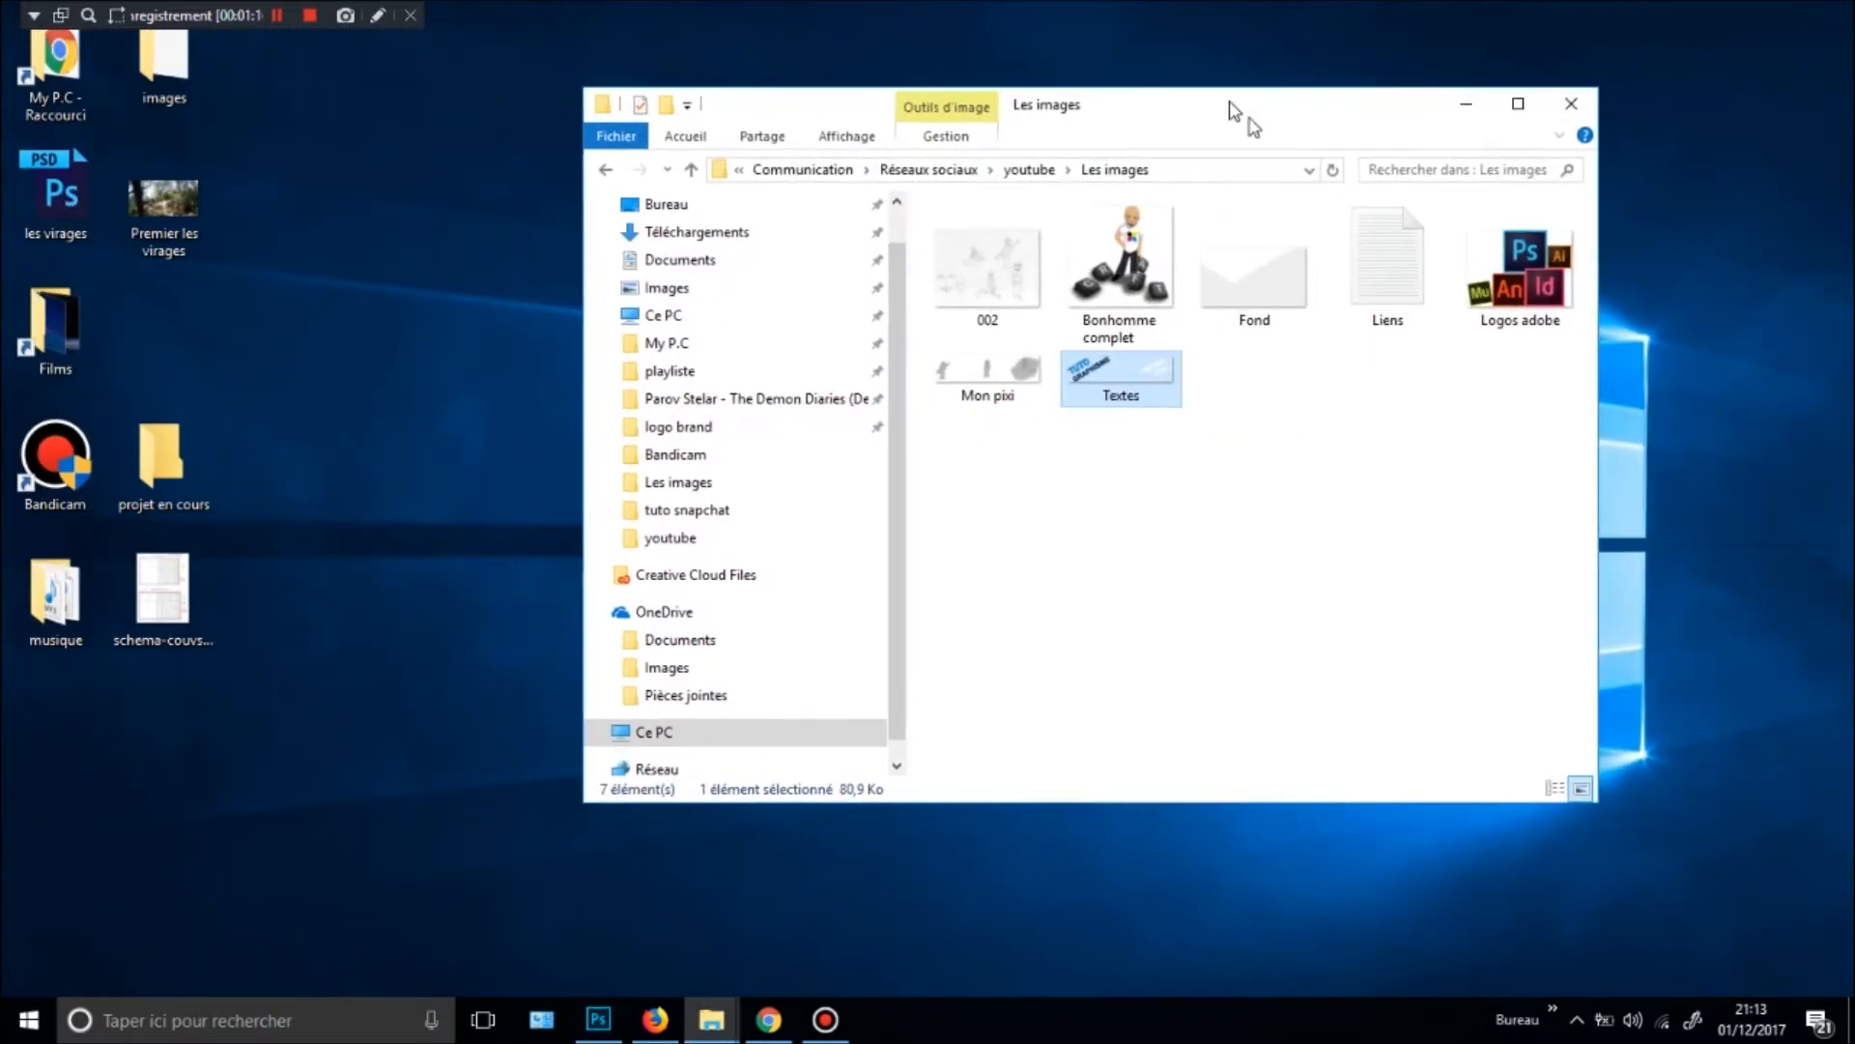
click(1466, 103)
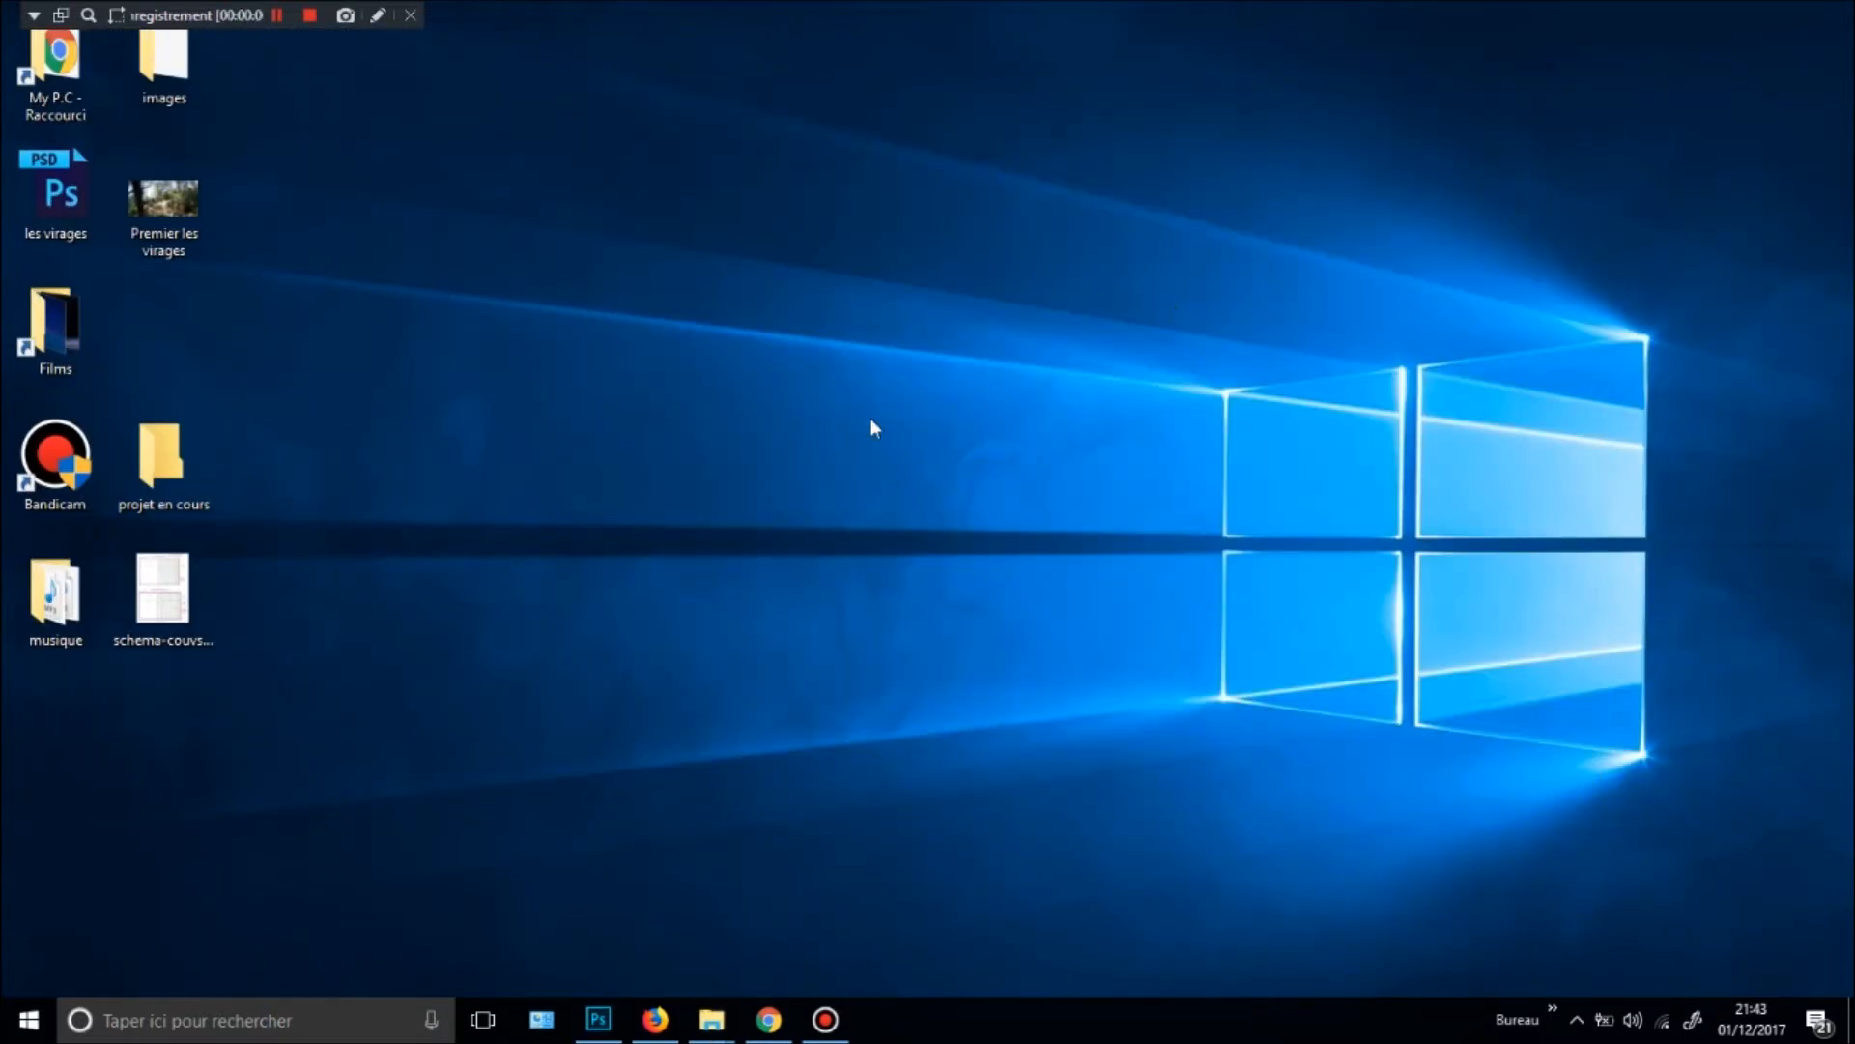
click(655, 1020)
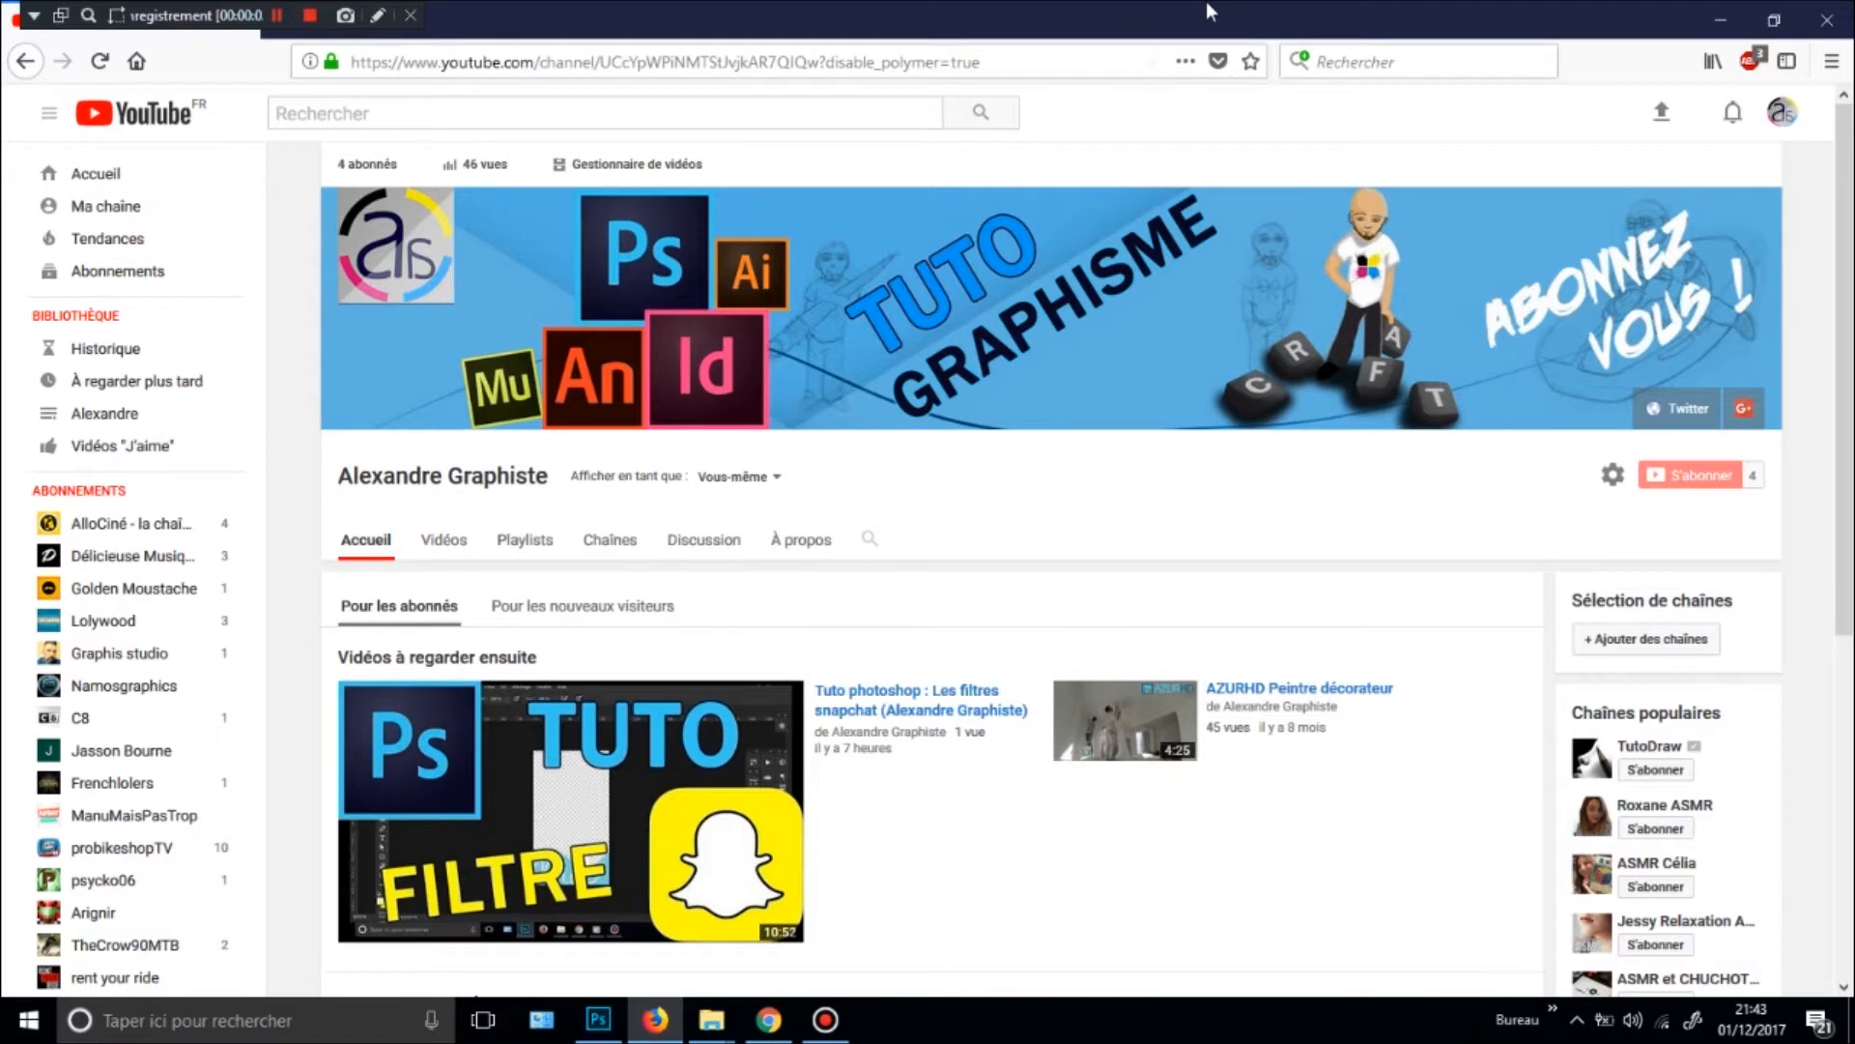
- Load Bannière youtube 2 from the youtube folder as channel art for the device preview, and cancel the change
click(1762, 206)
click(1604, 276)
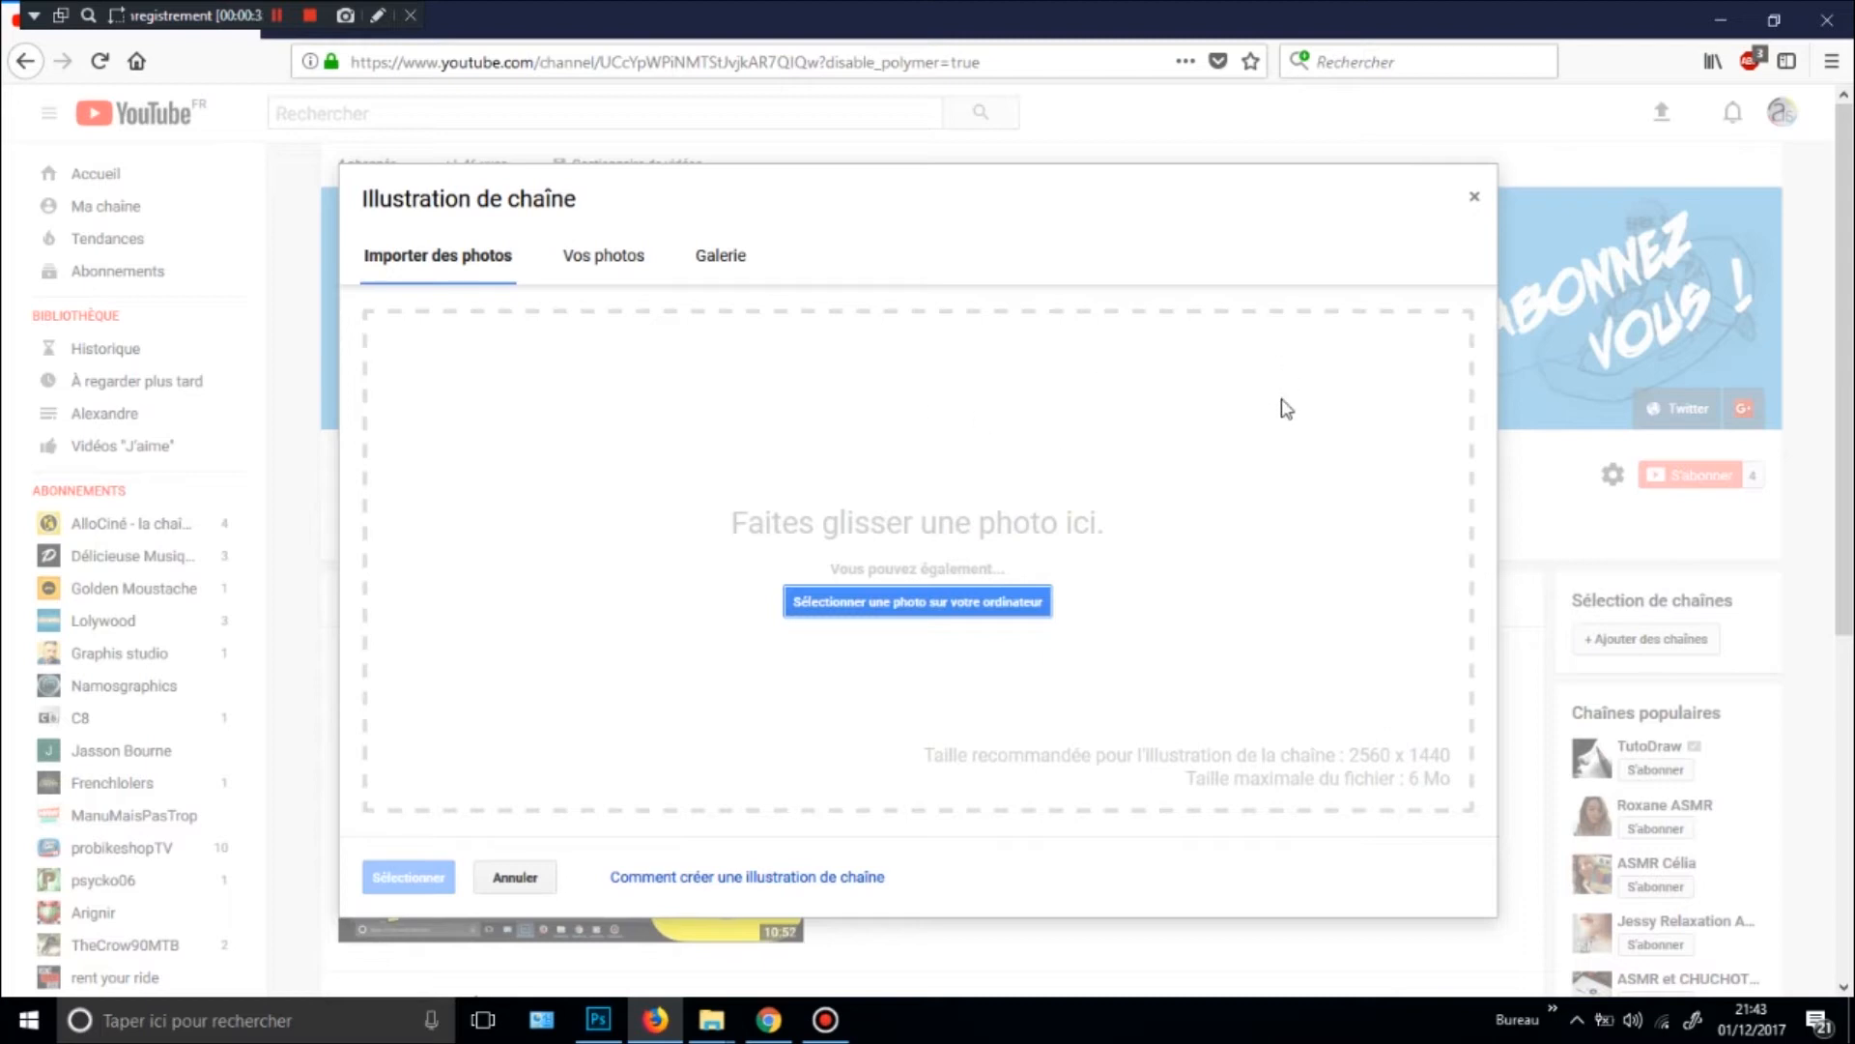
click(880, 609)
click(438, 198)
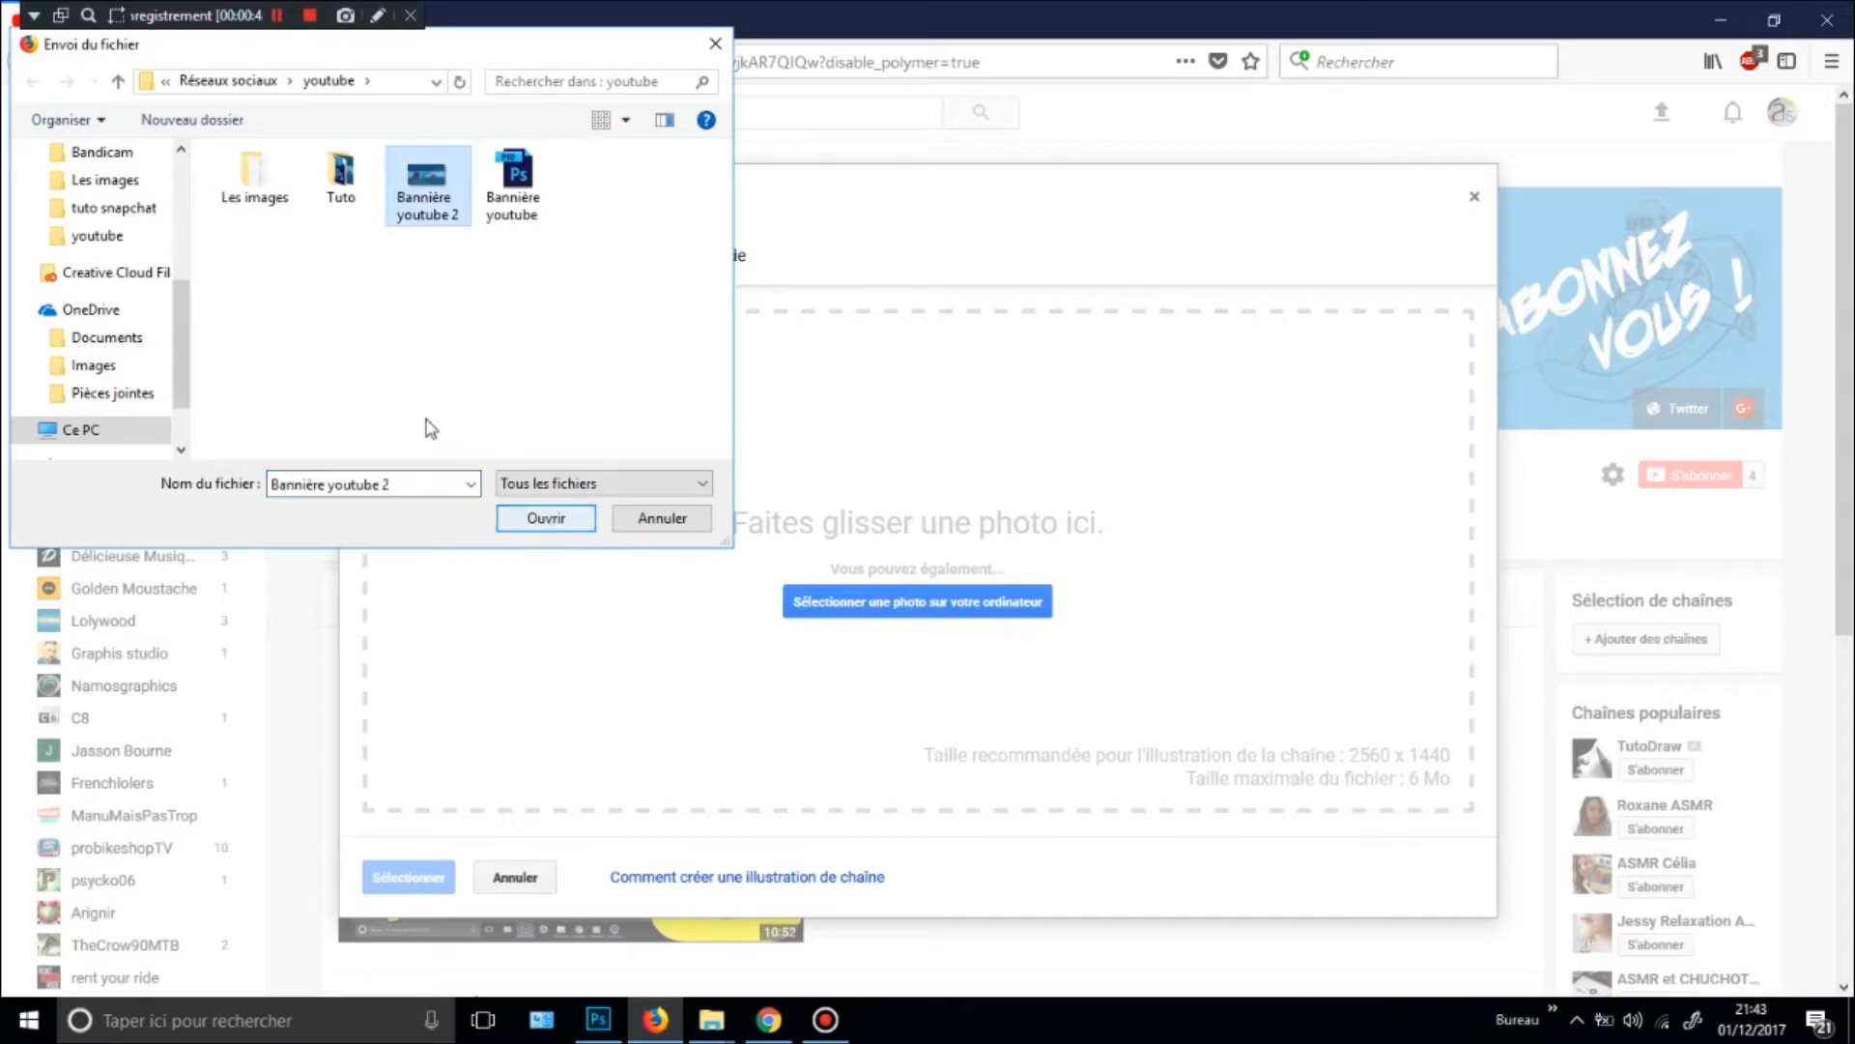
click(549, 520)
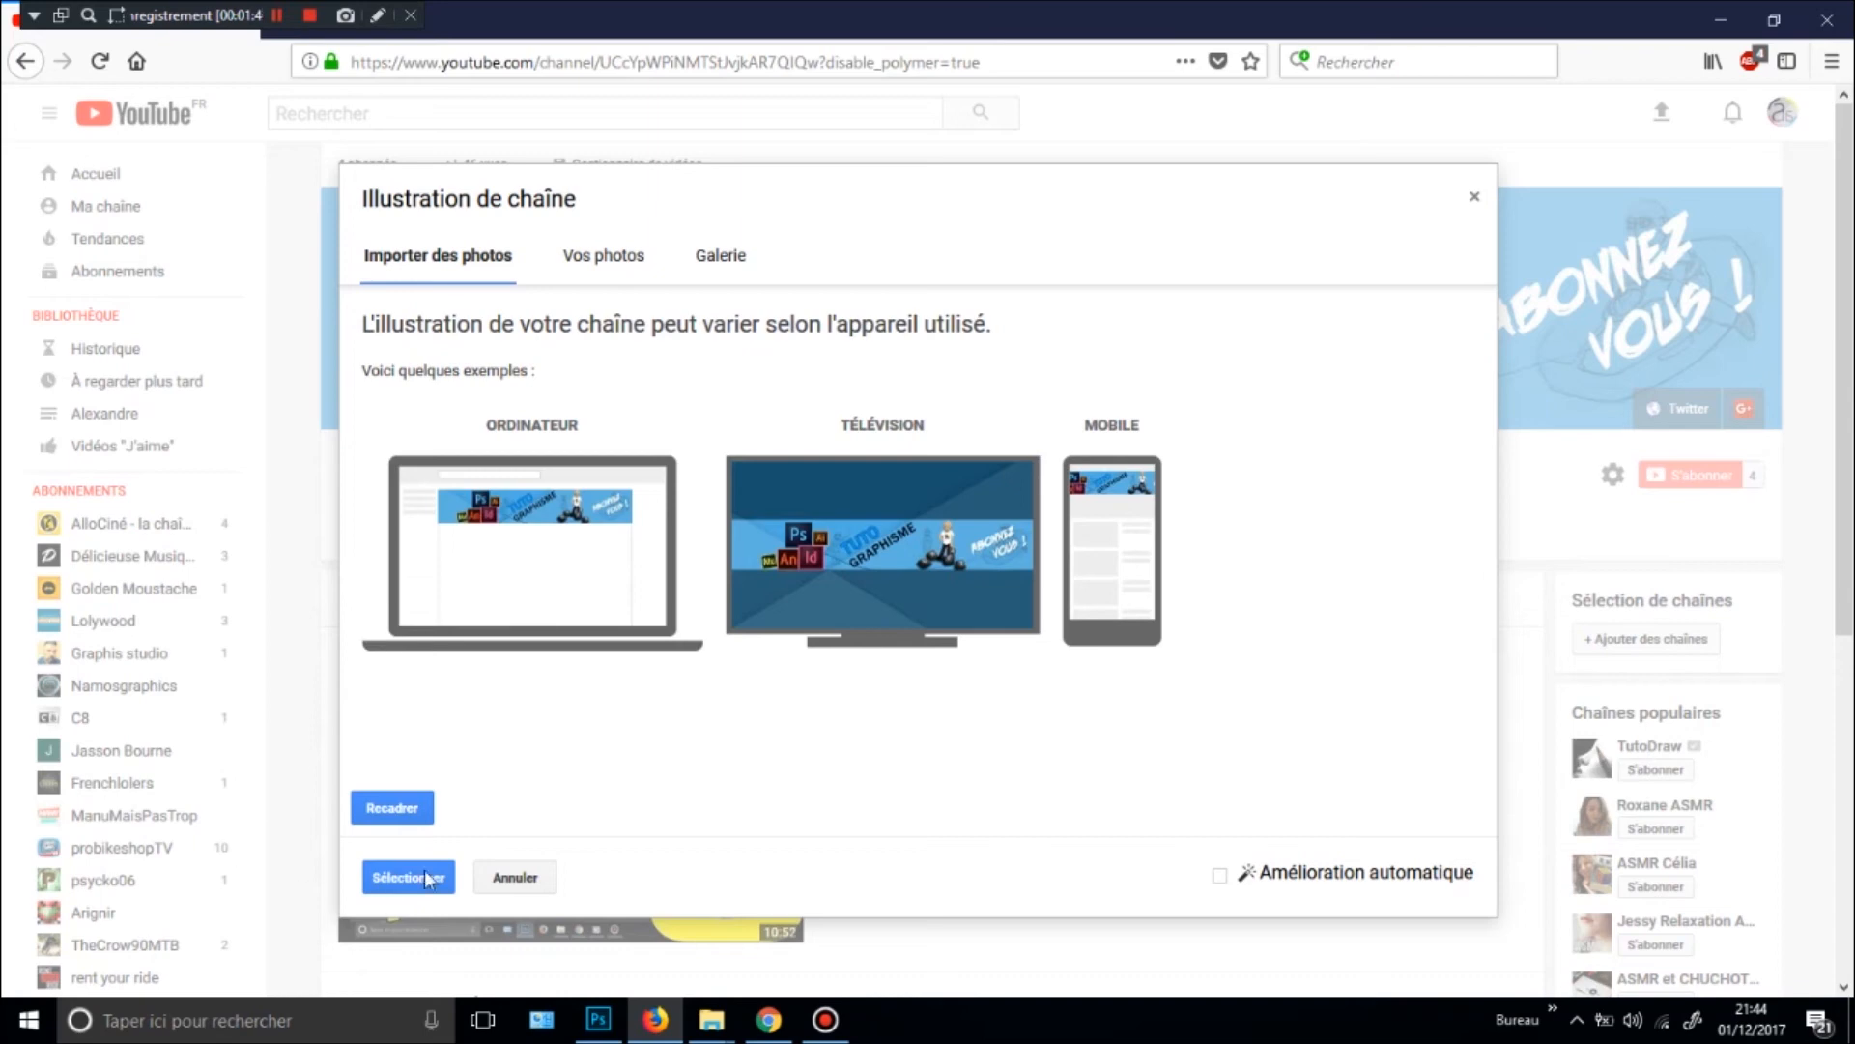
click(522, 877)
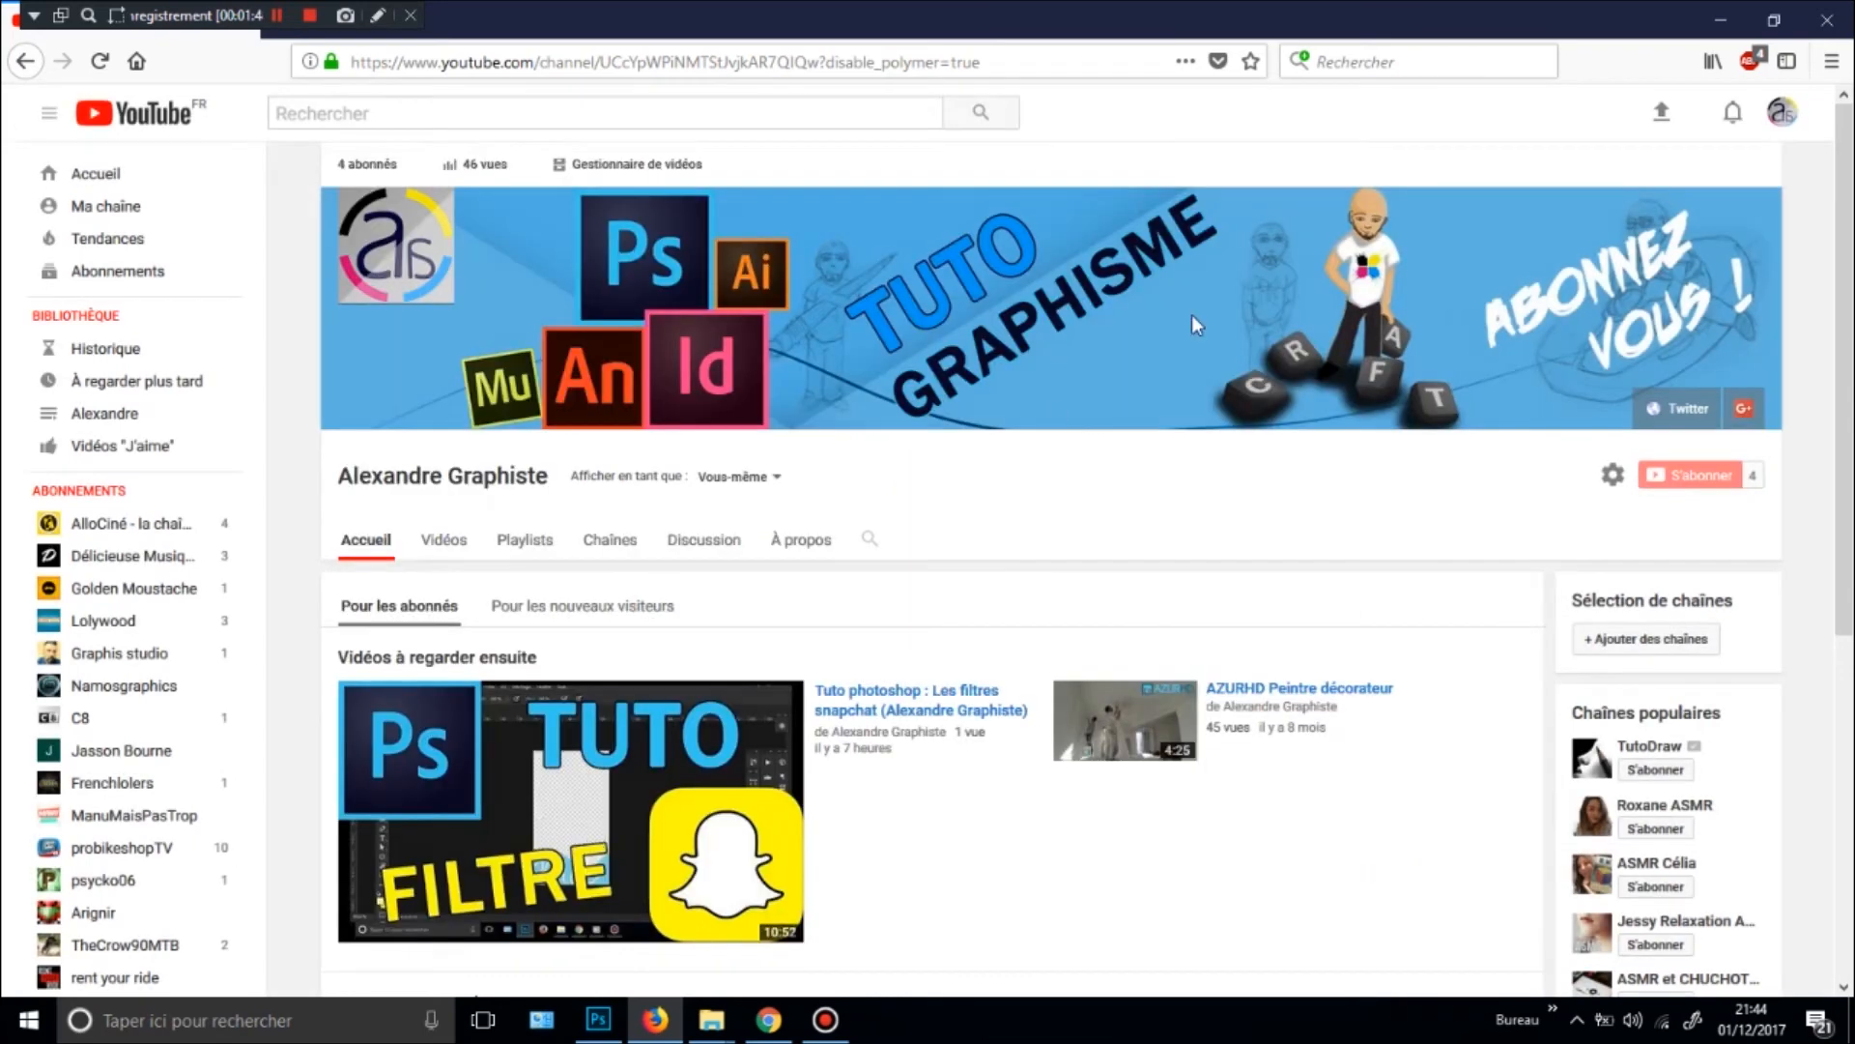